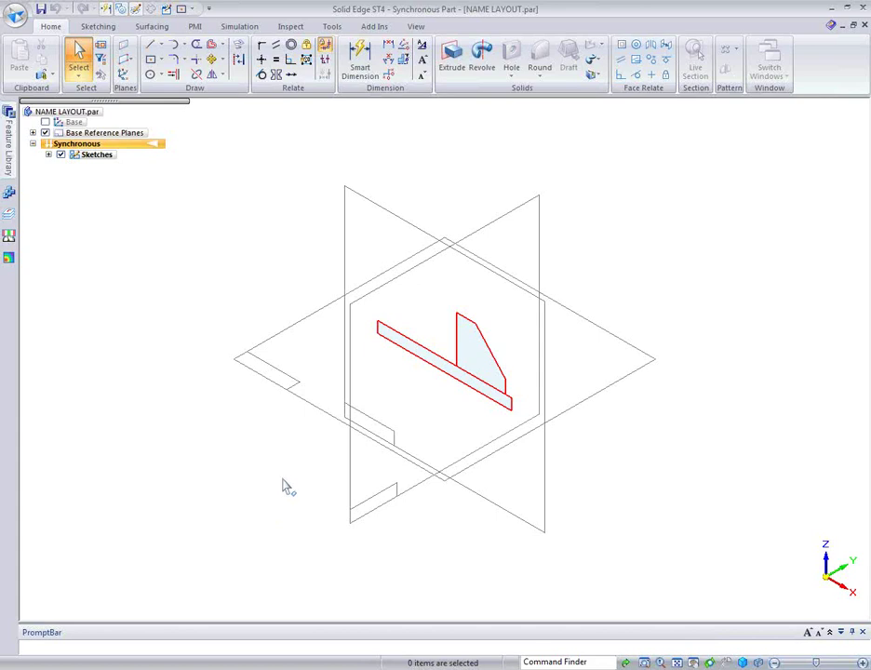
Extrude the thin rectangular base region symmetrically to a total length of 10 in
scroll(285, 468, up, 3)
mouse_move(288, 470)
middle_down()
mouse_move(452, 525)
mouse_move(455, 486)
mouse_move(403, 503)
mouse_move(180, 428)
middle_up()
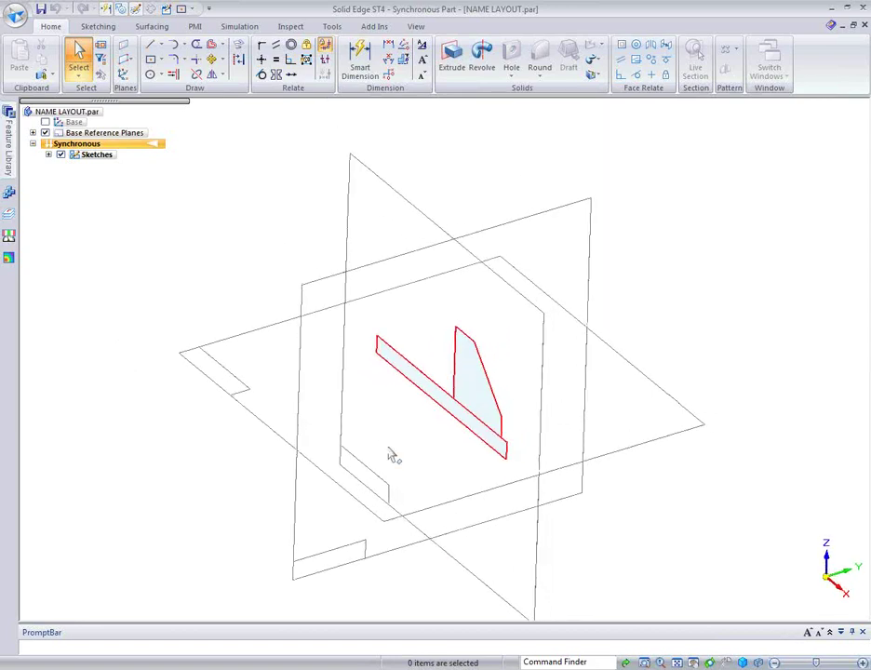
right_click(431, 392)
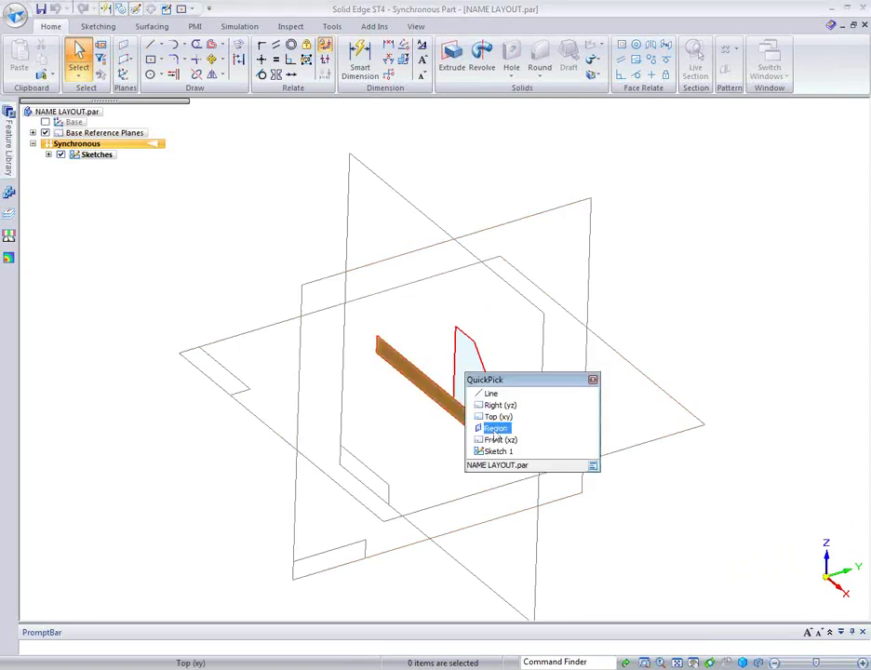
click(451, 456)
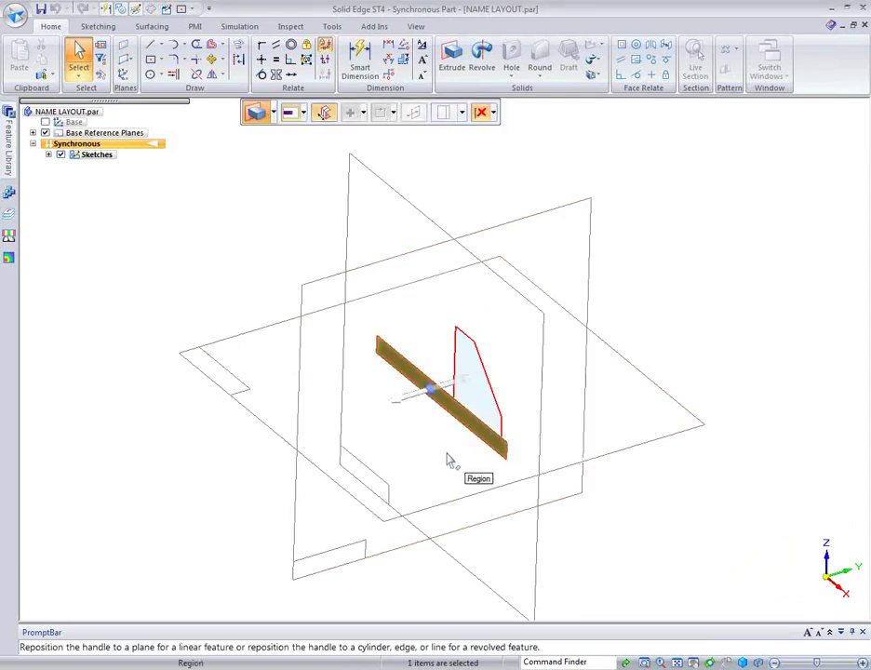
click(416, 400)
scroll(326, 418, down, 3)
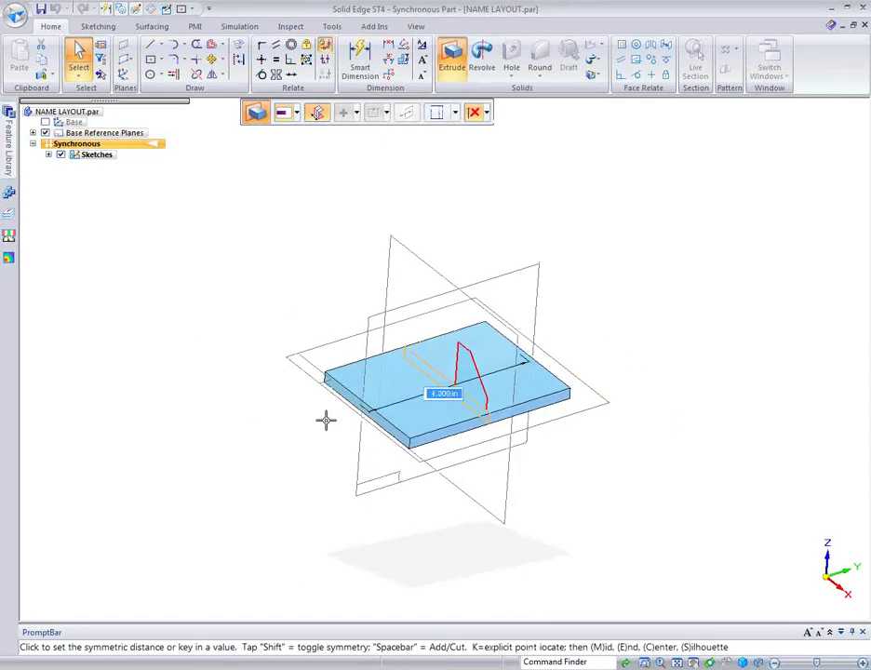
text(10)
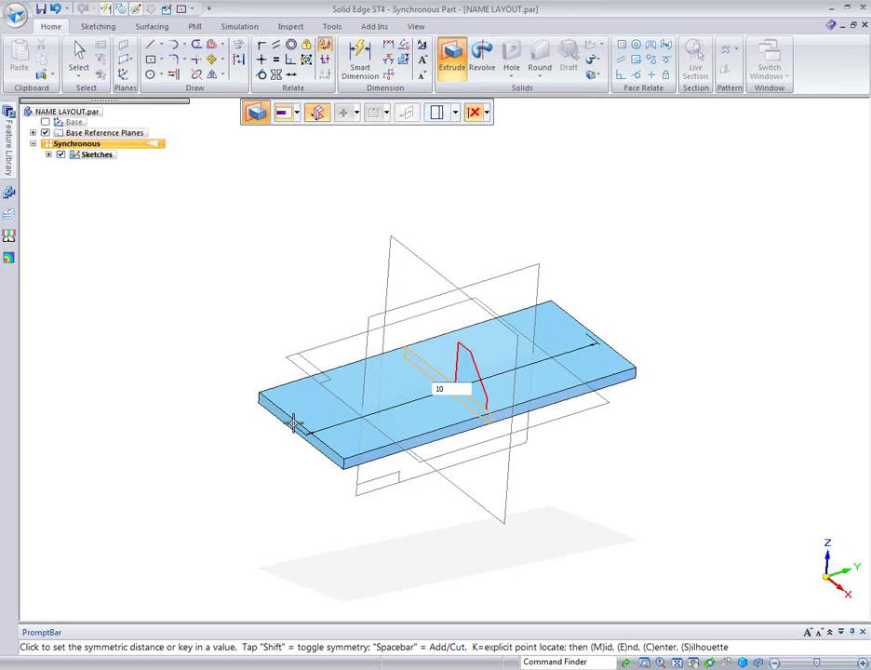
key(Return)
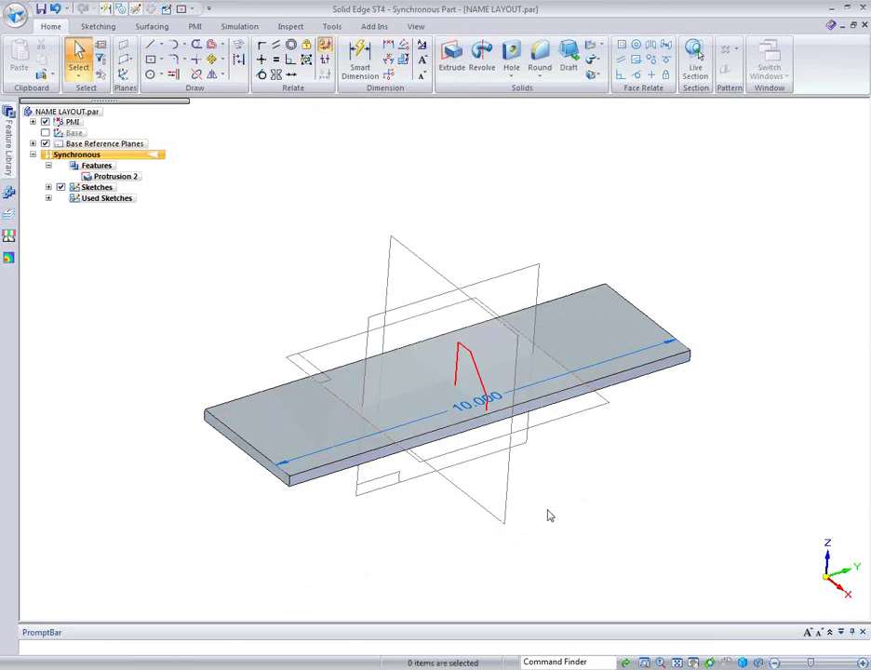
Extrude the open profile above the base plate as a chain, filling its inner side, symmetrically to 6 in
scroll(612, 525, up, 5)
scroll(594, 196, down, 2)
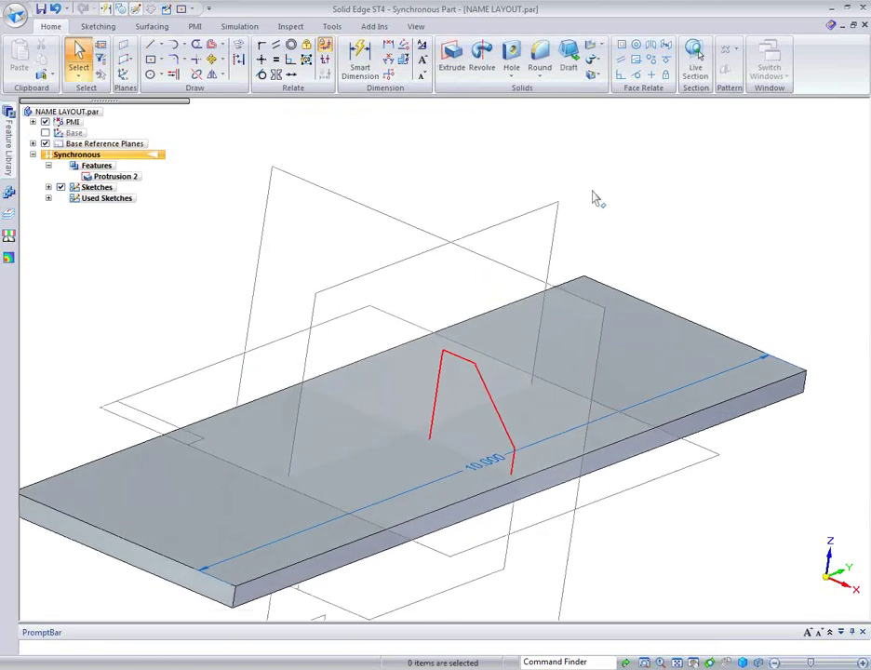
click(450, 59)
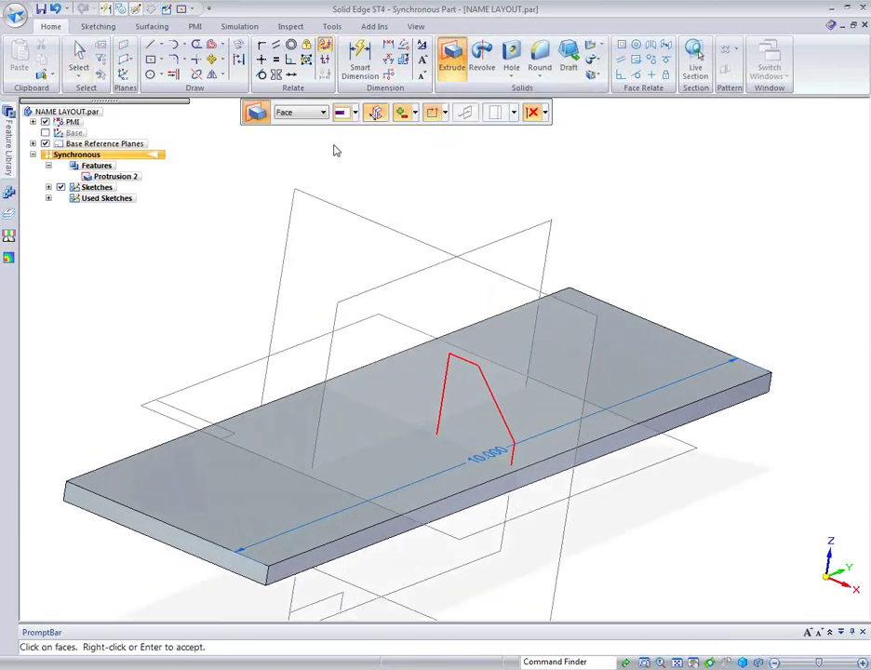
click(322, 113)
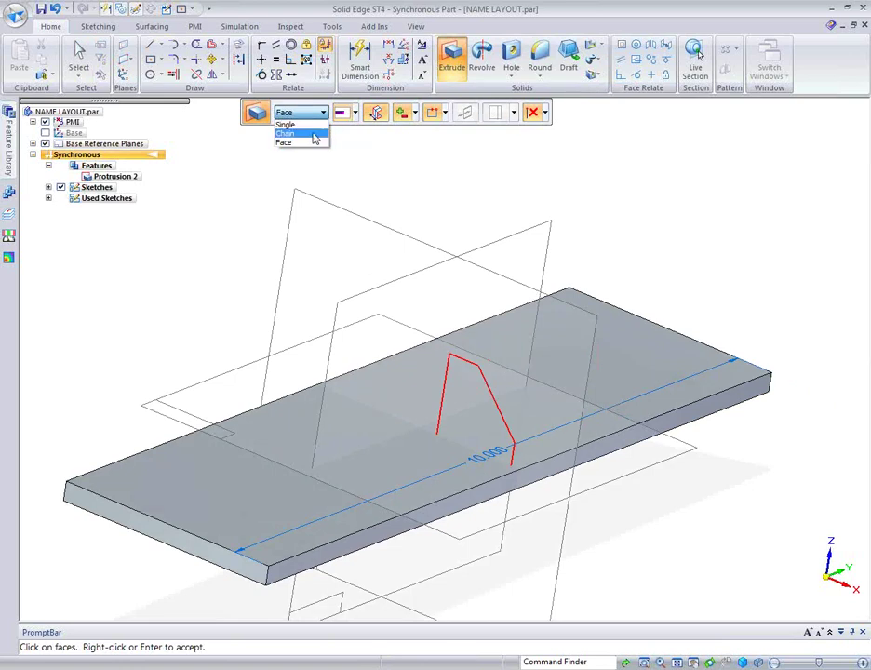
click(315, 134)
click(496, 409)
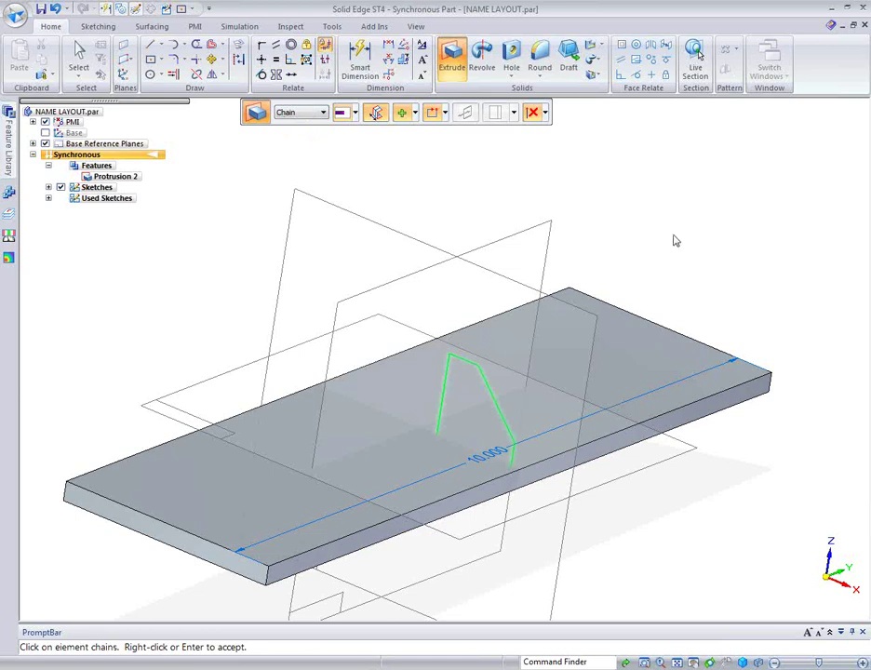
right_click(624, 238)
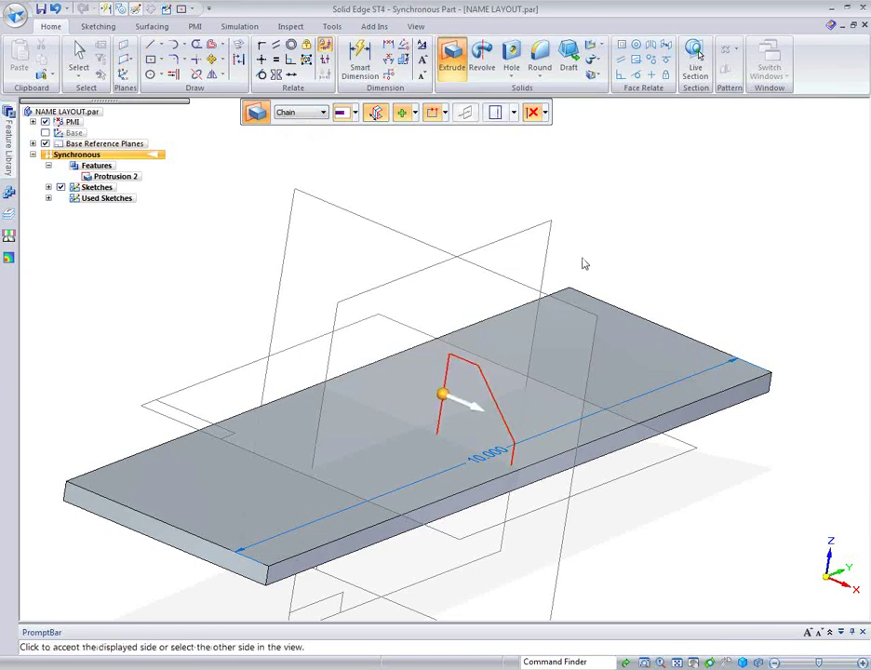
click(489, 415)
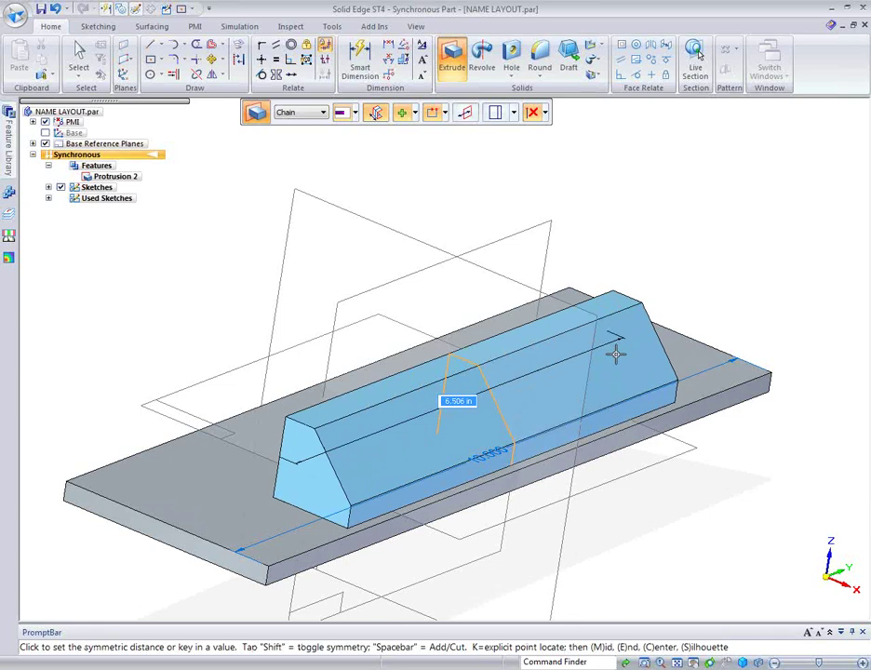
text(6)
key(Return)
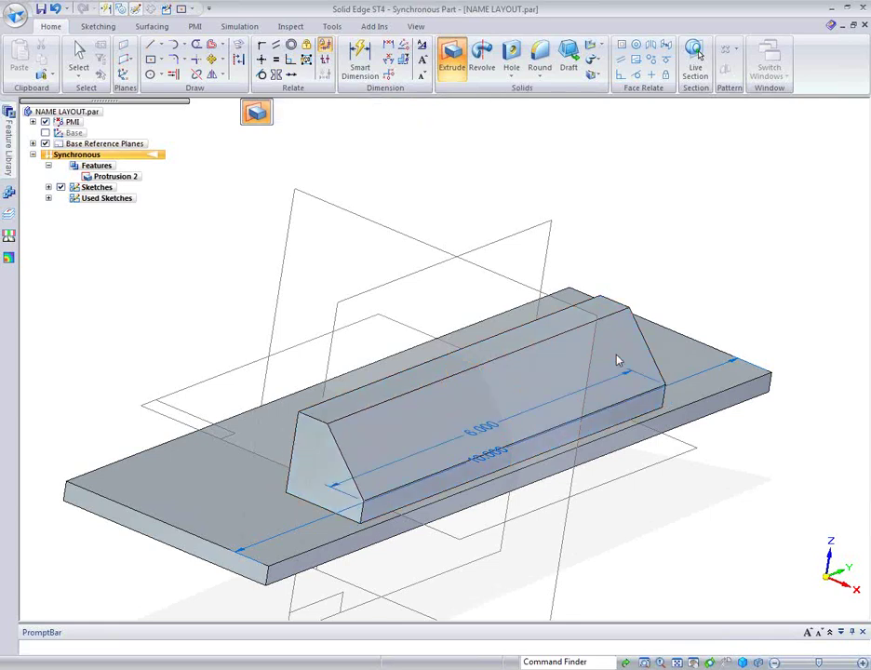
Start a center-point circle sketch locked to the base plate's top face and view that plane square-on
middle_drag(700, 210, 219, 159)
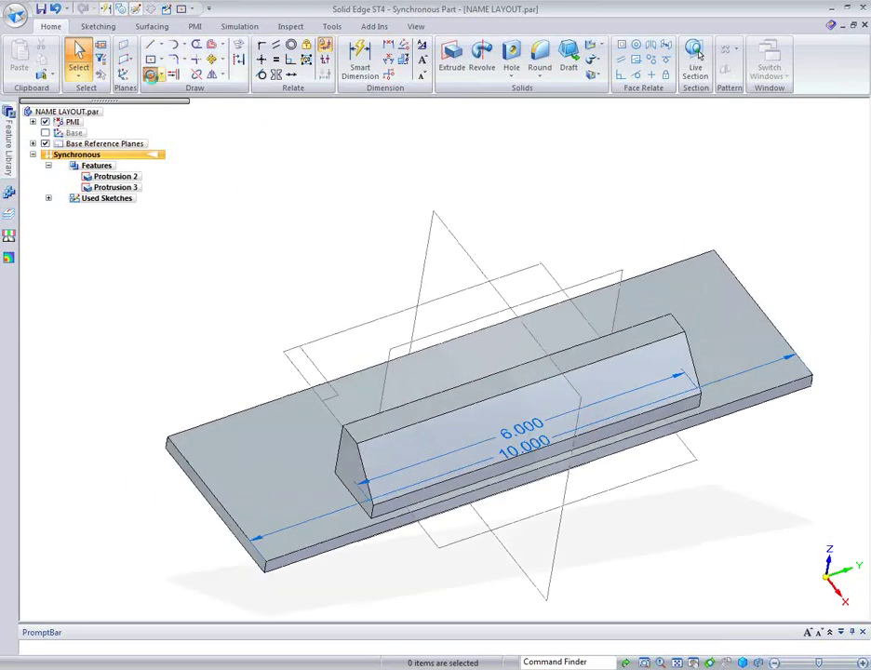
click(150, 75)
key(F3)
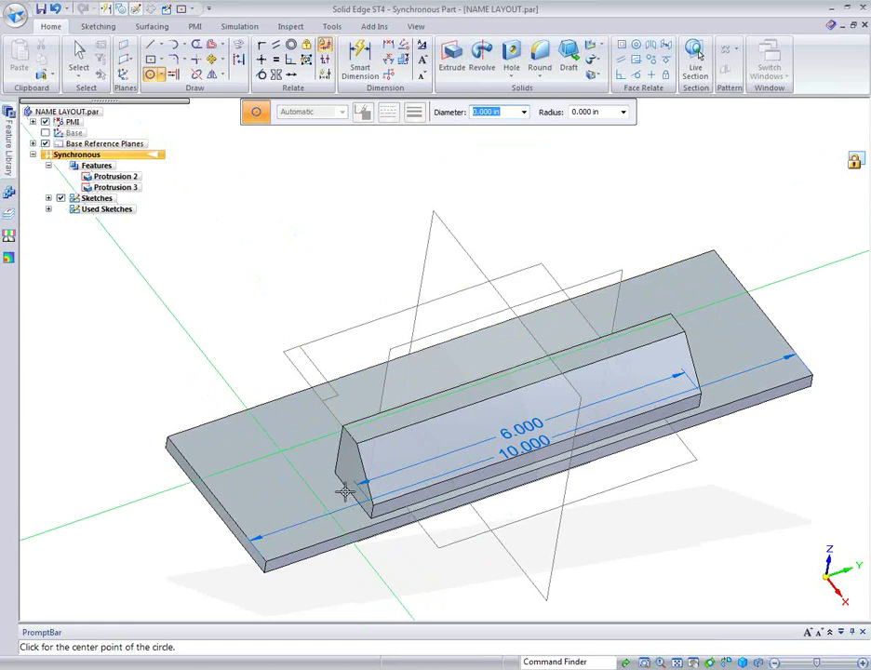
click(727, 662)
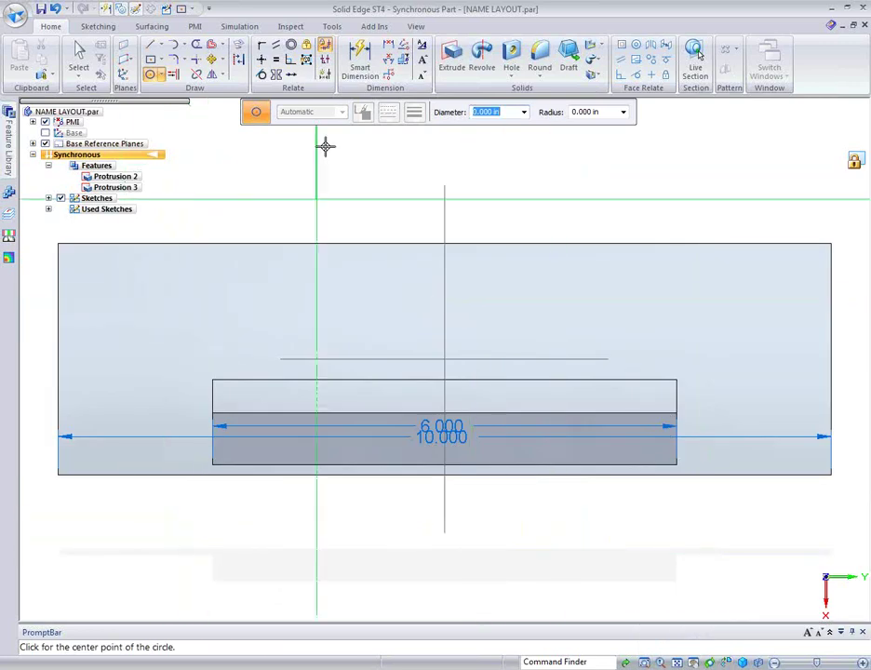
Sketch two concentric circles about 1.69 in and 1.27 in in diameter near the plate's end, beside the raised block
click(151, 74)
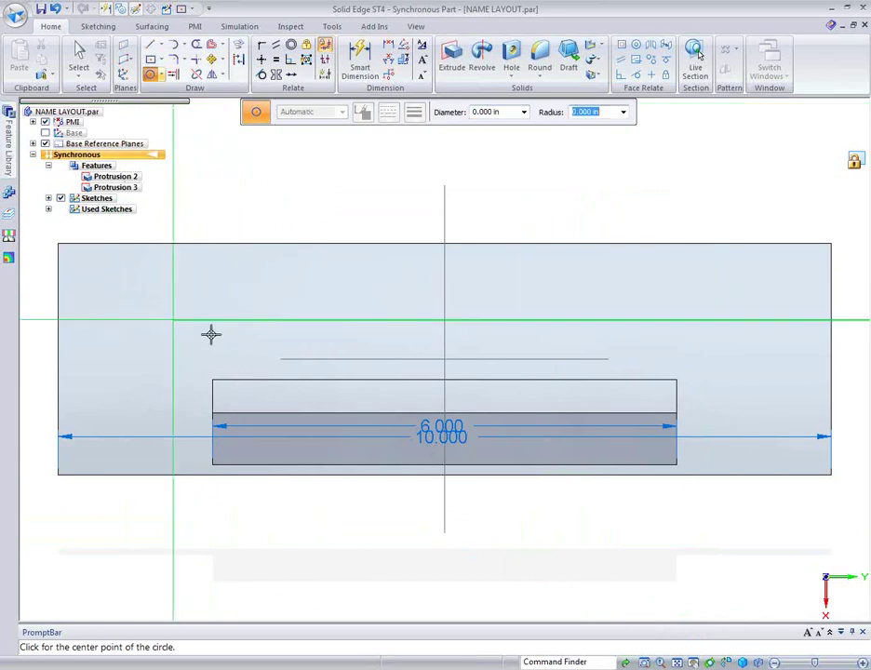
drag(163, 324, 186, 288)
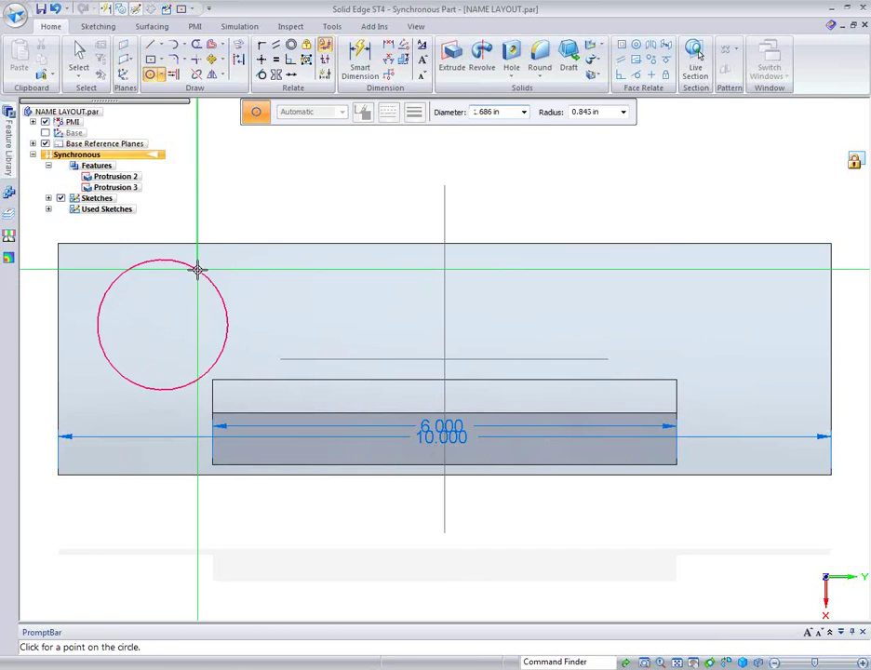
click(197, 269)
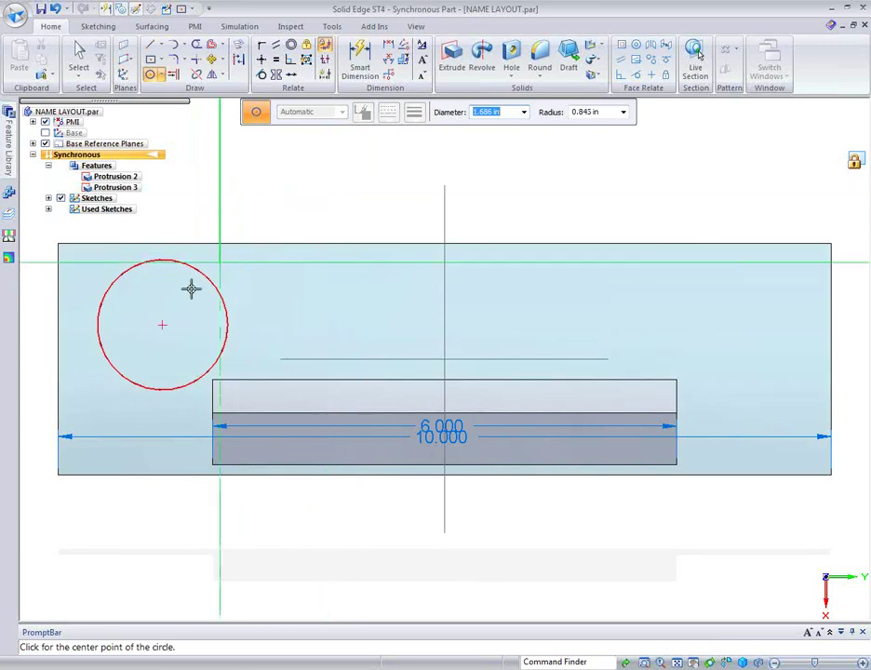
drag(163, 325, 174, 303)
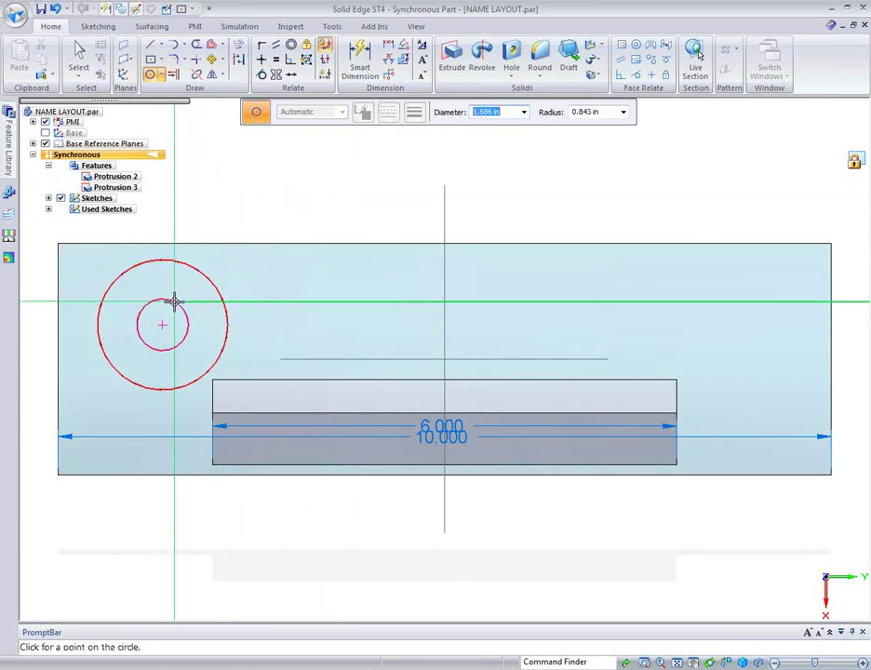
click(182, 285)
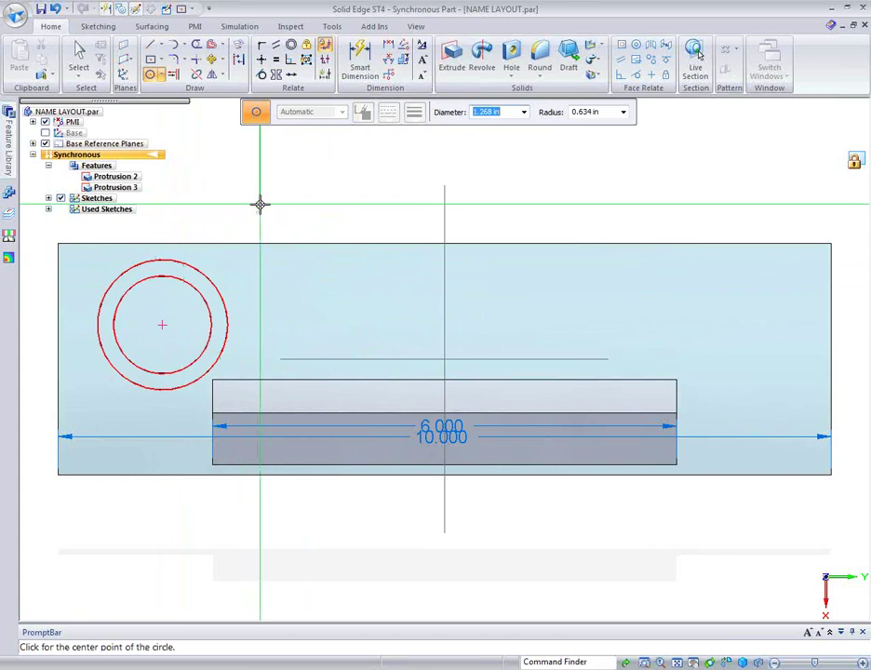
key(Escape)
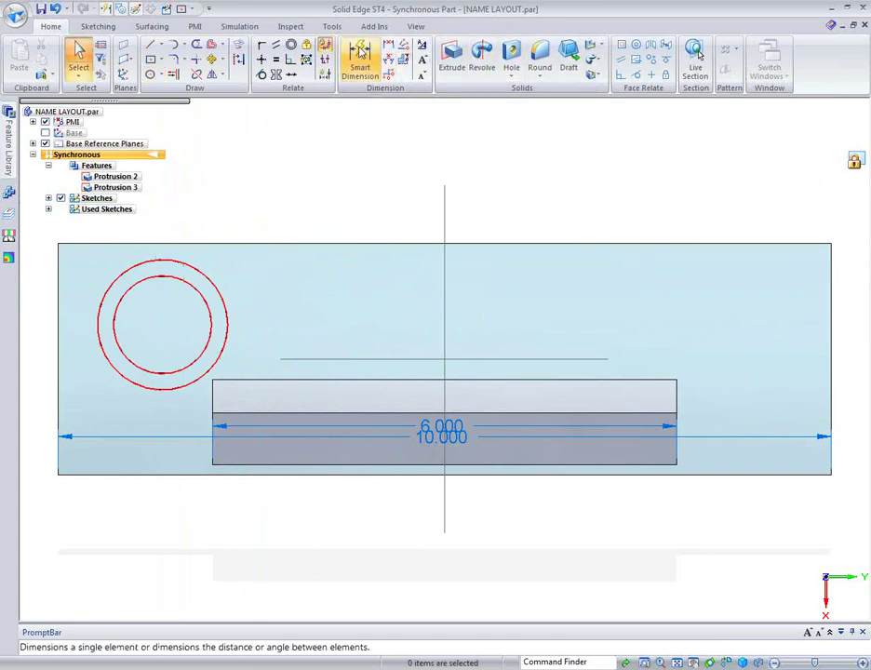
Dimension the outer circle's diameter and set it to 1.5 in
click(361, 51)
click(201, 274)
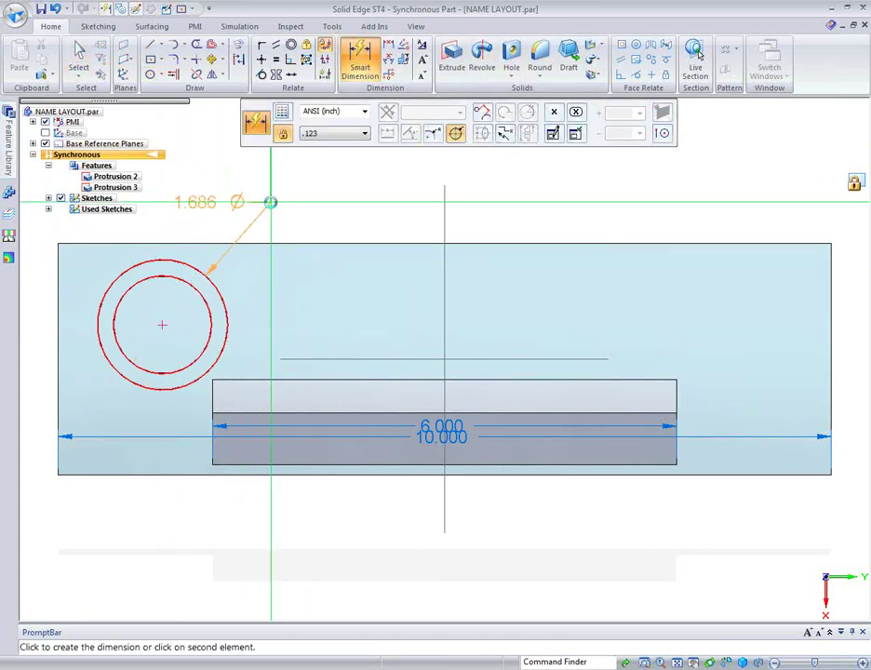
click(270, 202)
text(1)
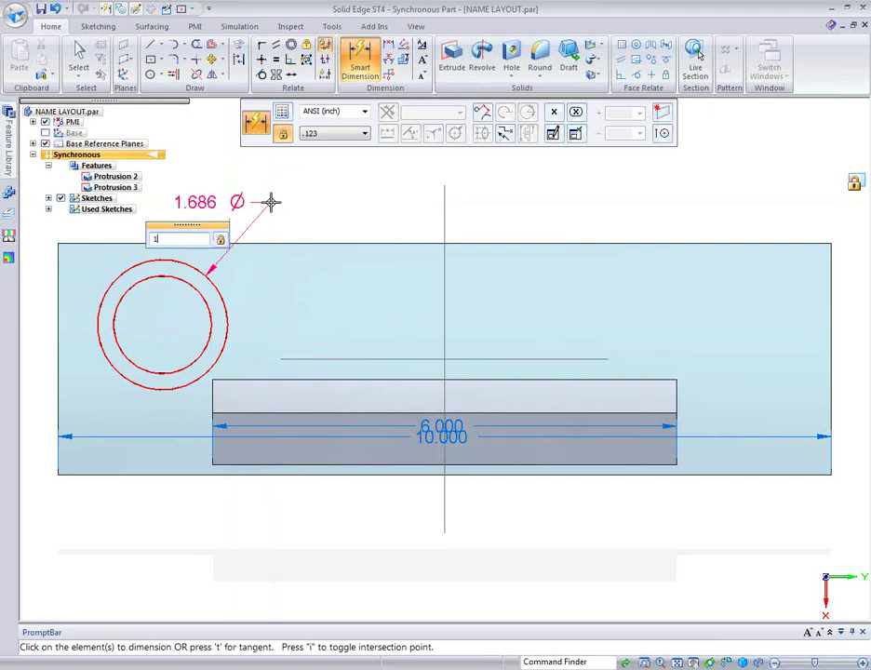
text(.5)
key(Return)
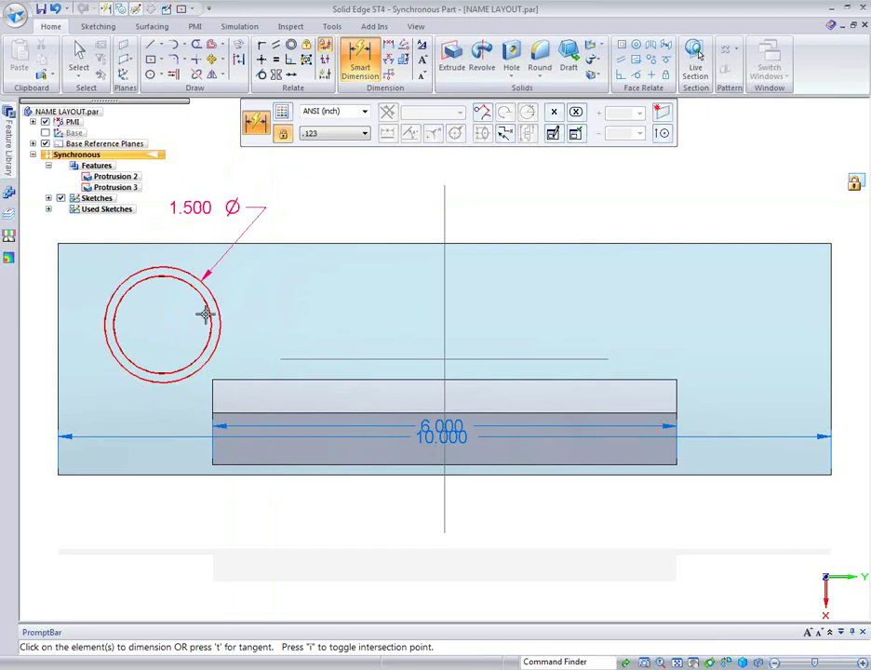
Dimension the inner circle's diameter and set it to 1.25 in
click(210, 311)
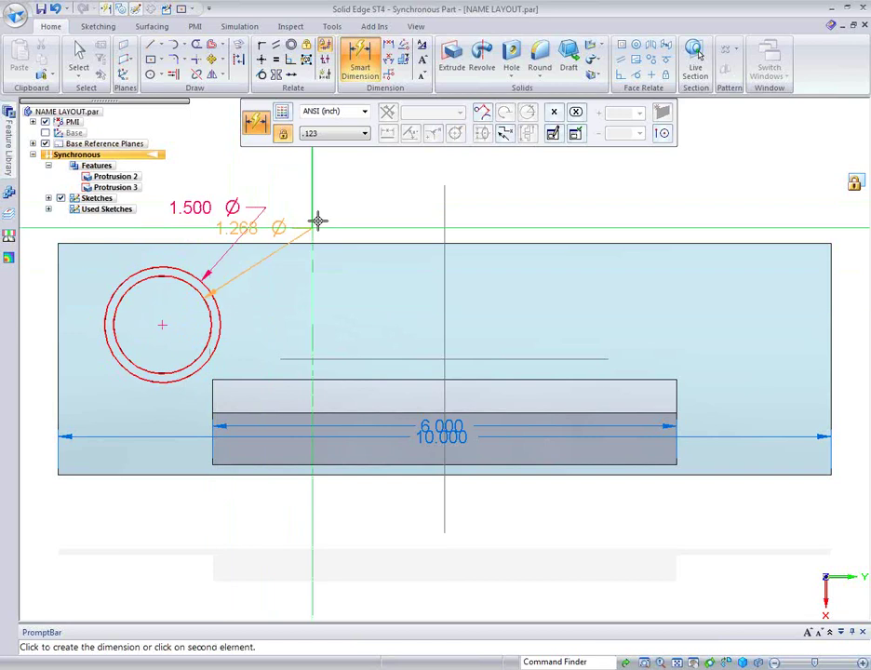
click(335, 191)
text(1)
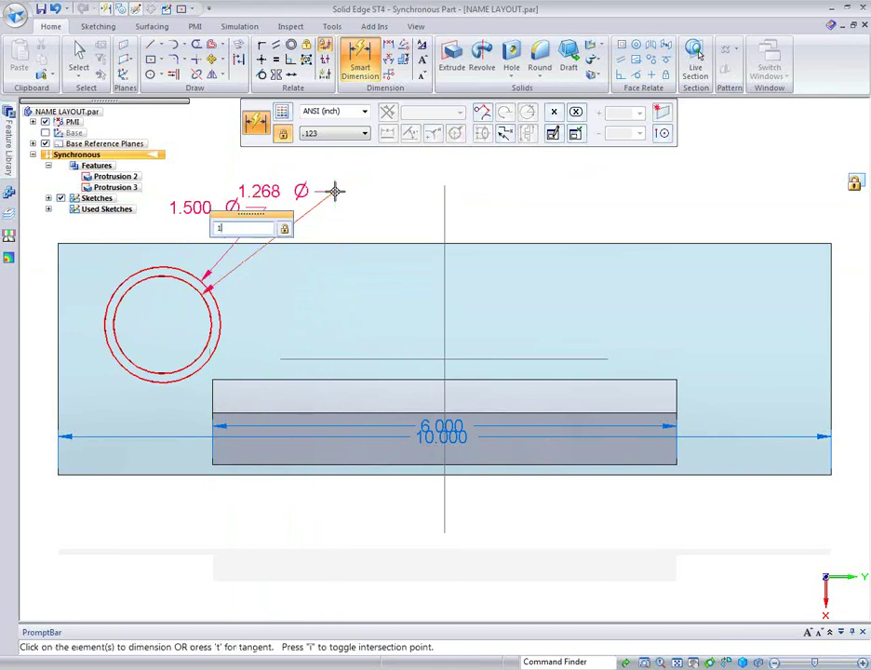
text(.25)
key(Return)
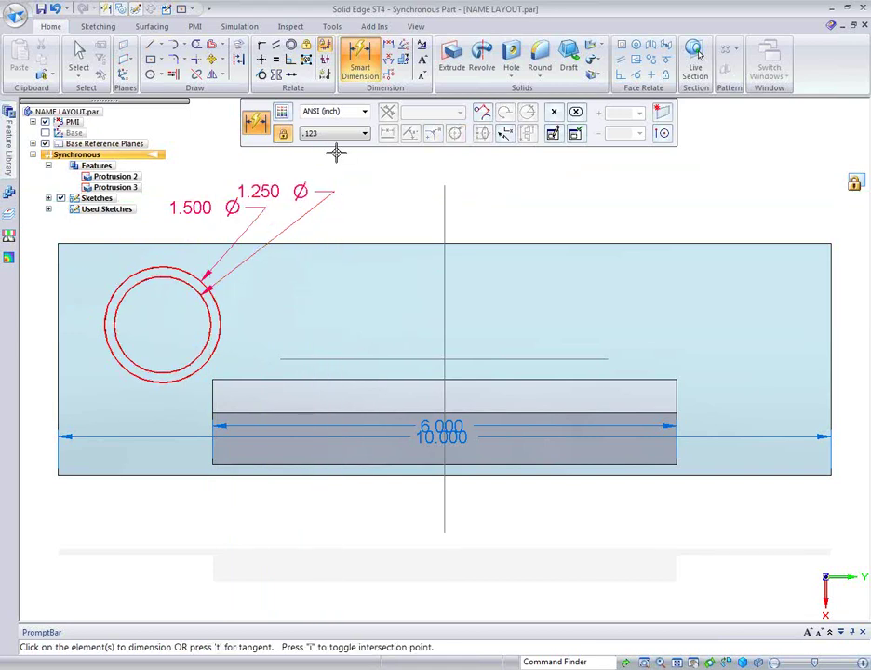
key(Escape)
Extrude the ring region between the two circles 1.9 in upward from the plate, in one direction only
middle_drag(192, 563, 231, 592)
scroll(132, 564, up, 2)
middle_drag(129, 568, 171, 486)
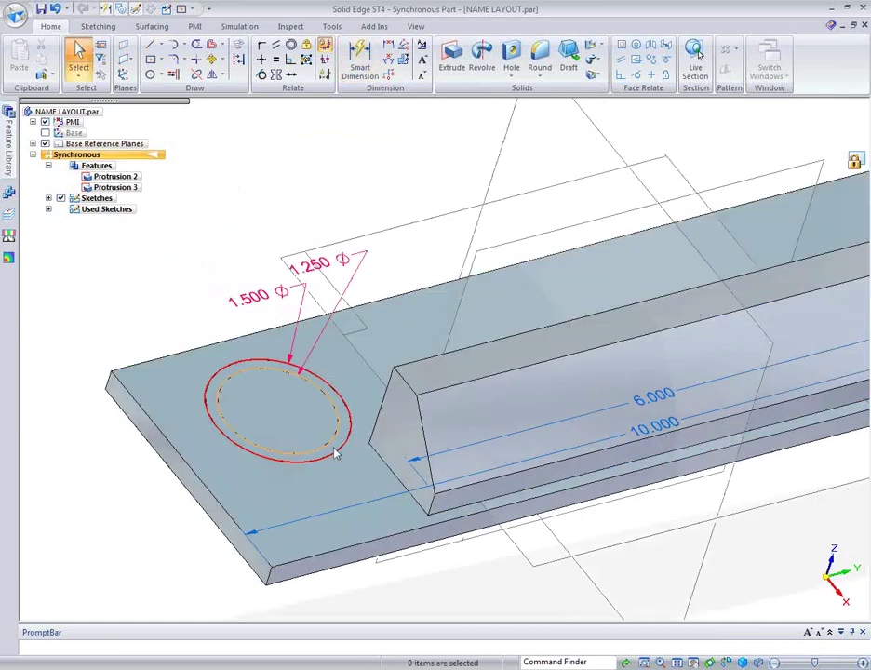
right_click(337, 453)
click(396, 454)
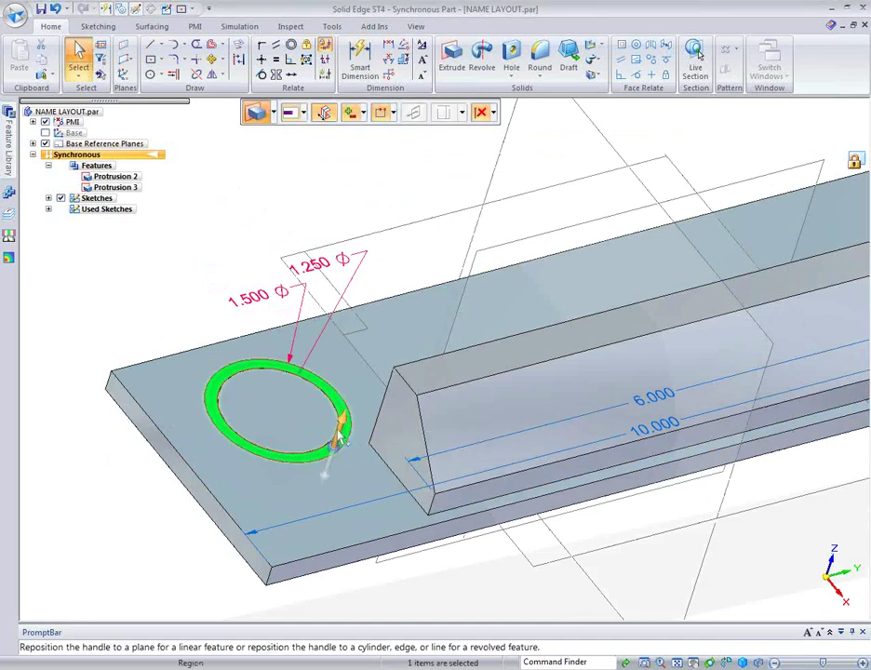
click(337, 435)
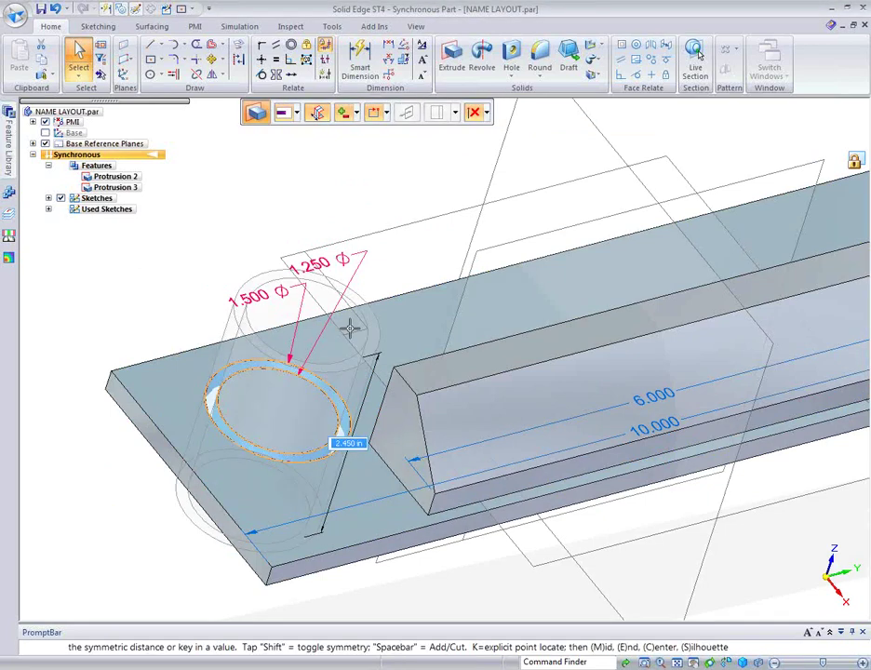
middle_drag(350, 327, 303, 390)
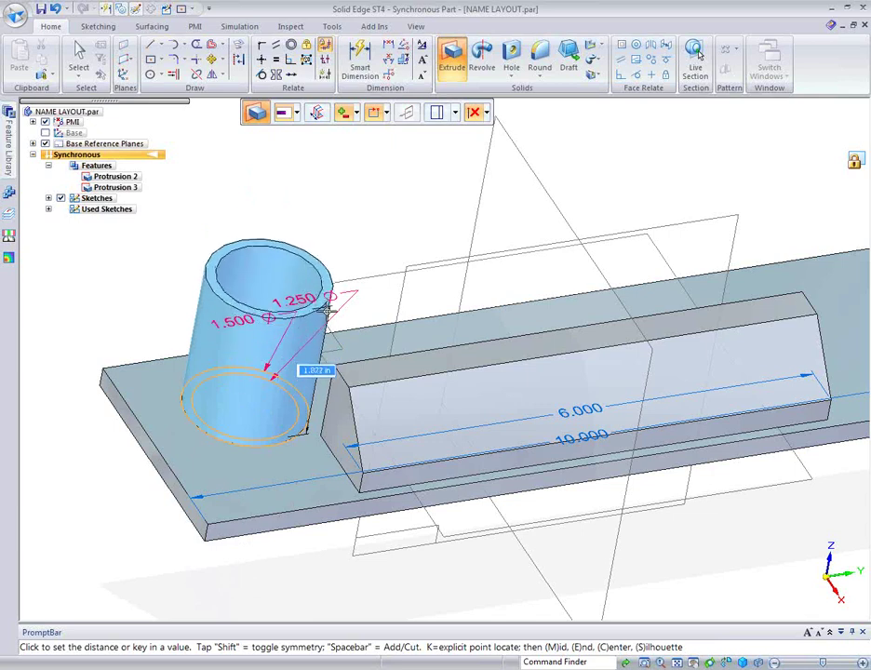
text(1.9)
key(Return)
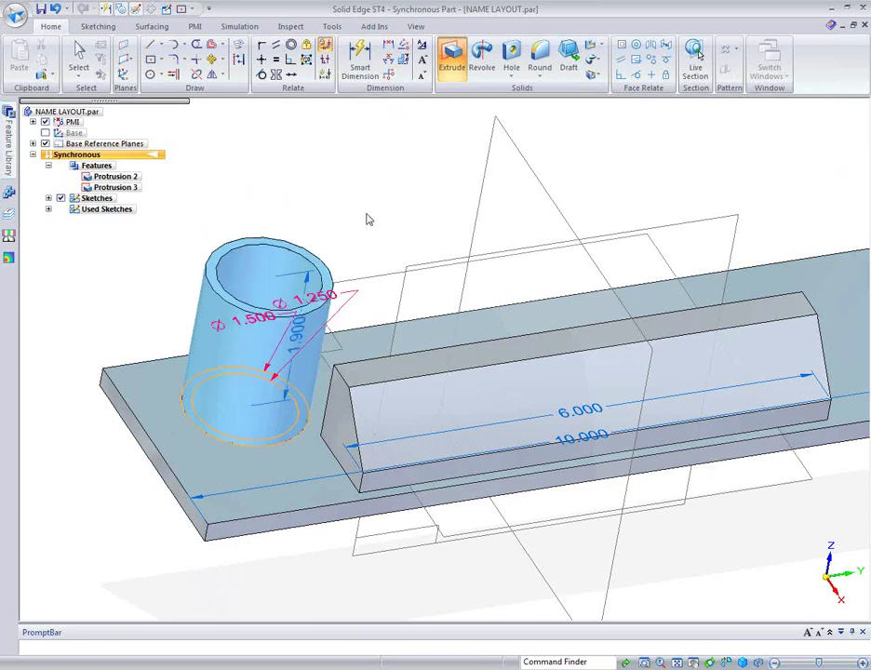
key(Escape)
scroll(263, 537, down, 2)
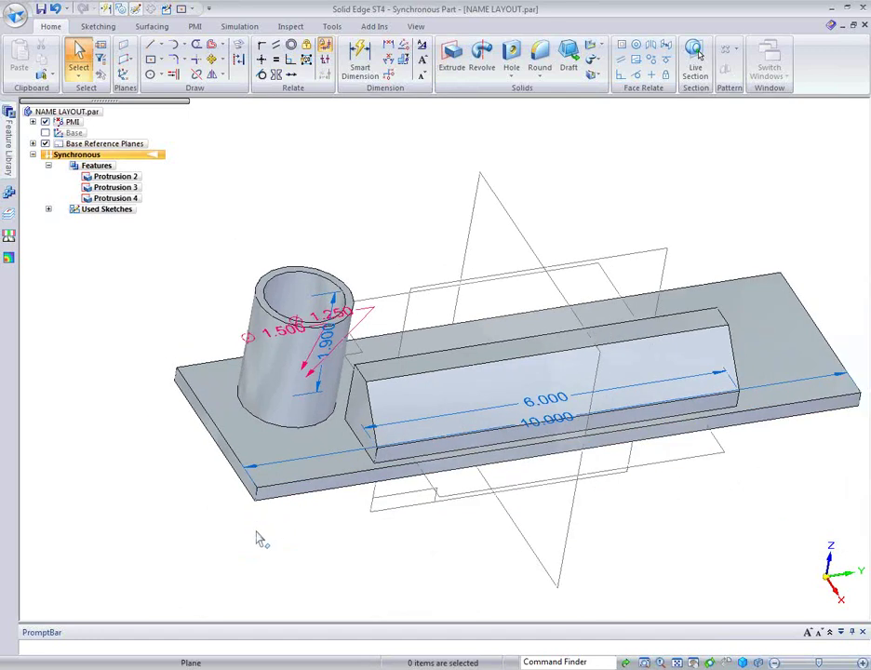
middle_drag(260, 538, 197, 431)
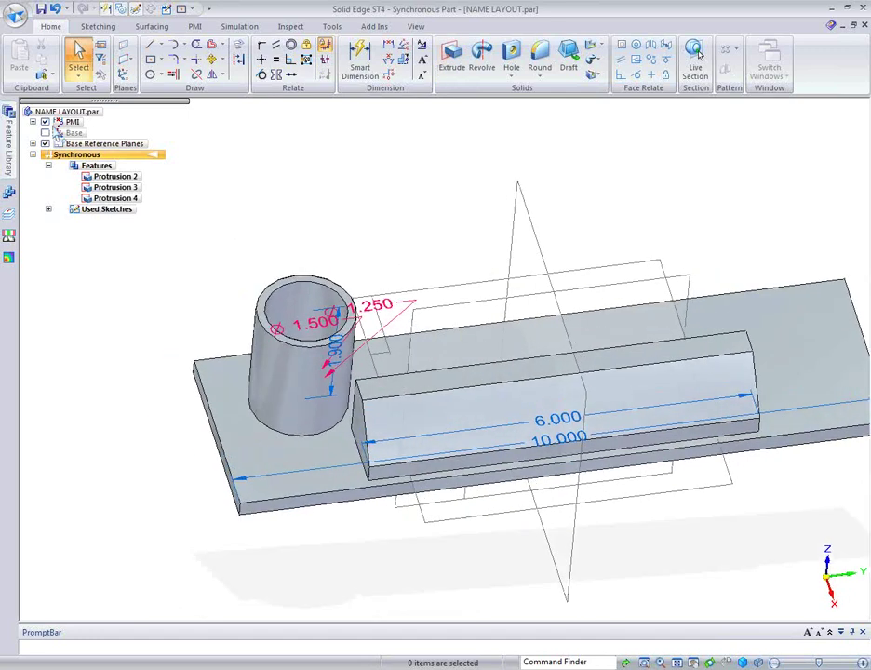
Hide the PMI dimensions and mirror the cylindrical holder about the vertical reference plane crossing the middle of the plate's length
click(45, 122)
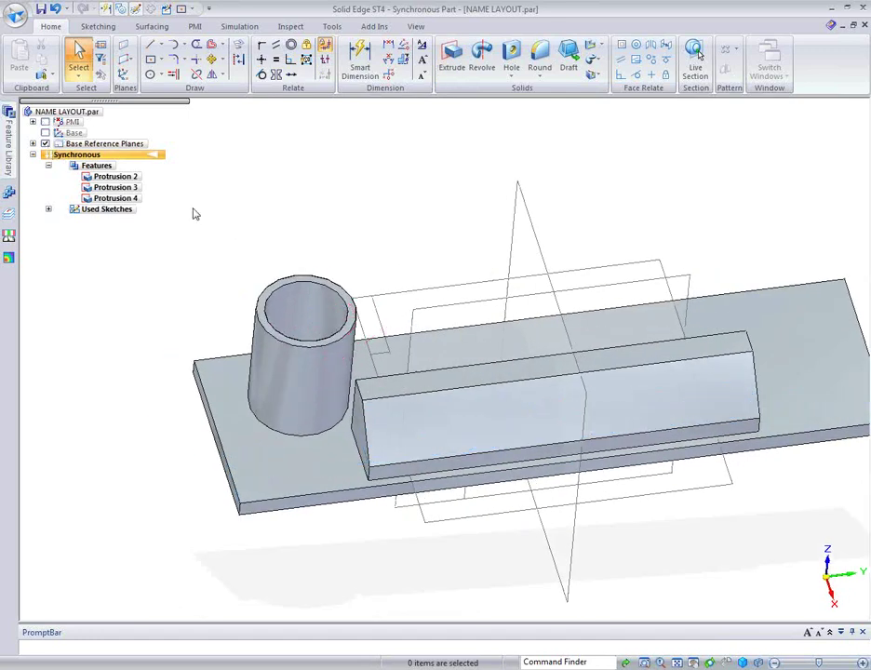
middle_drag(193, 214, 181, 313)
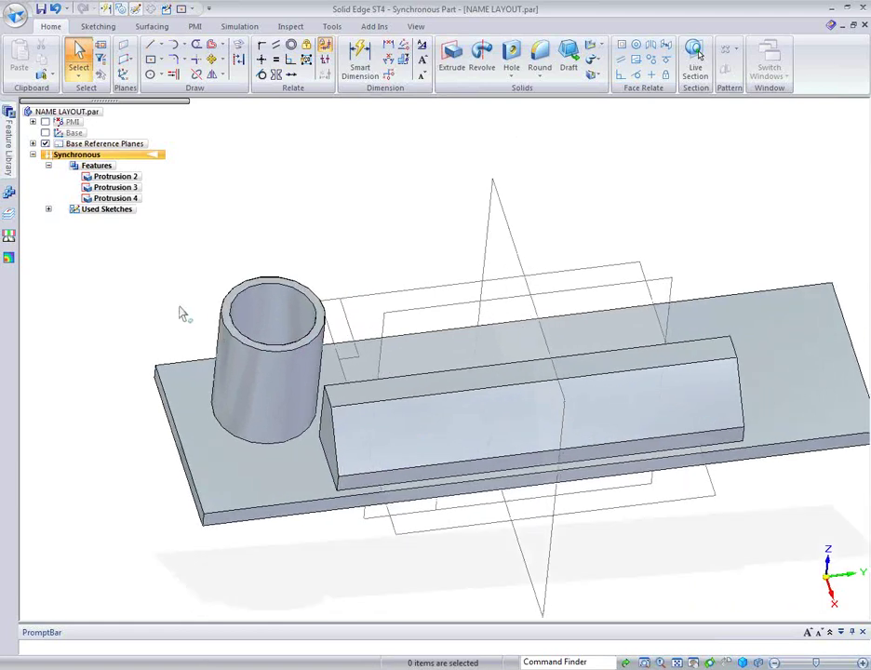
middle_drag(204, 237, 246, 217)
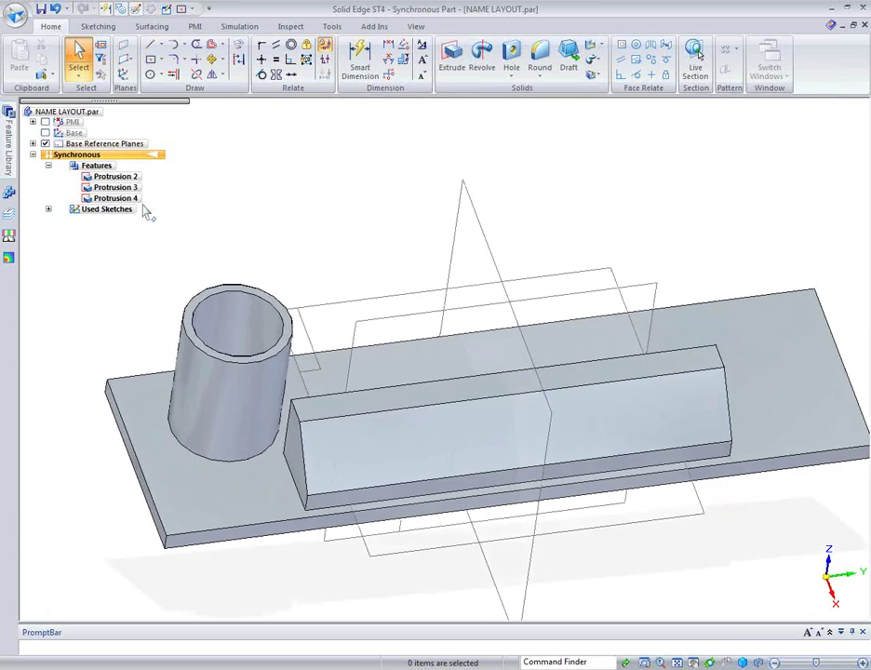
click(135, 199)
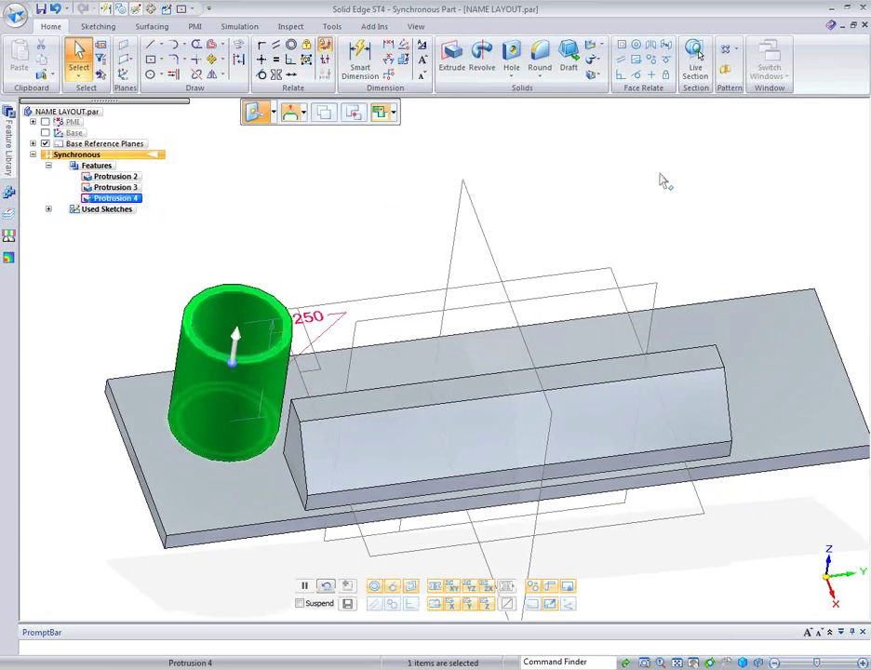
click(725, 73)
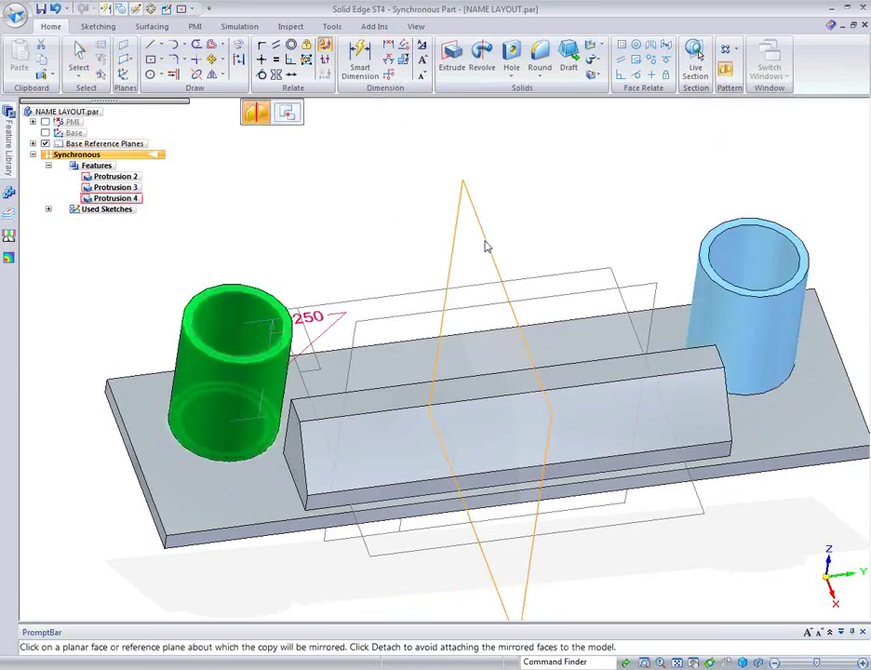
click(484, 247)
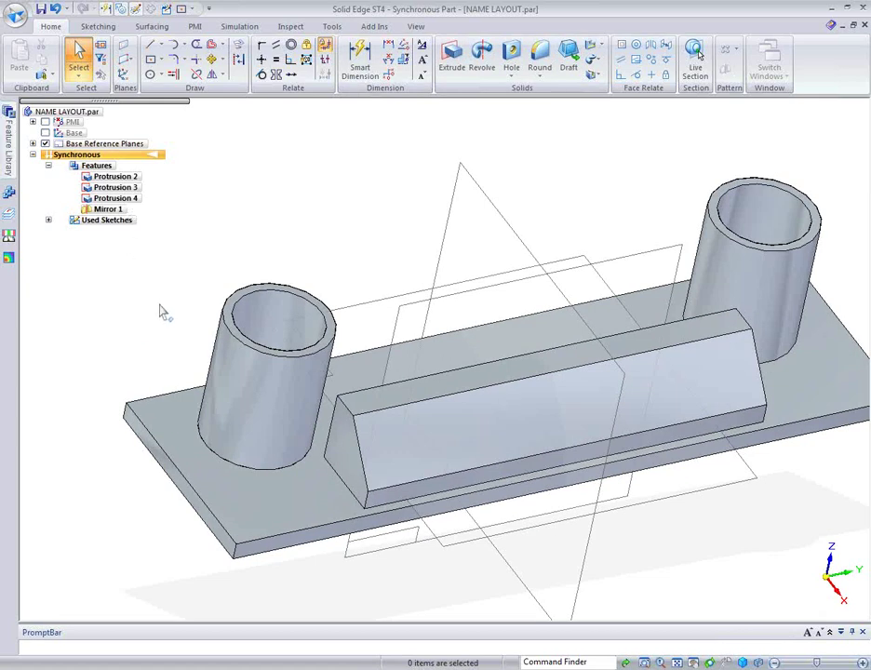
click(232, 402)
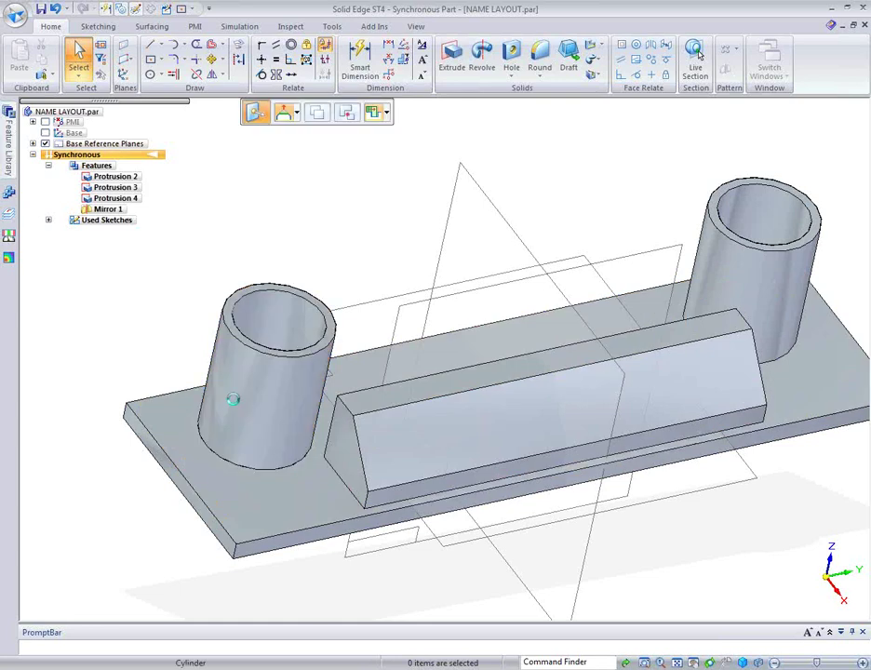
ctrl+click(247, 317)
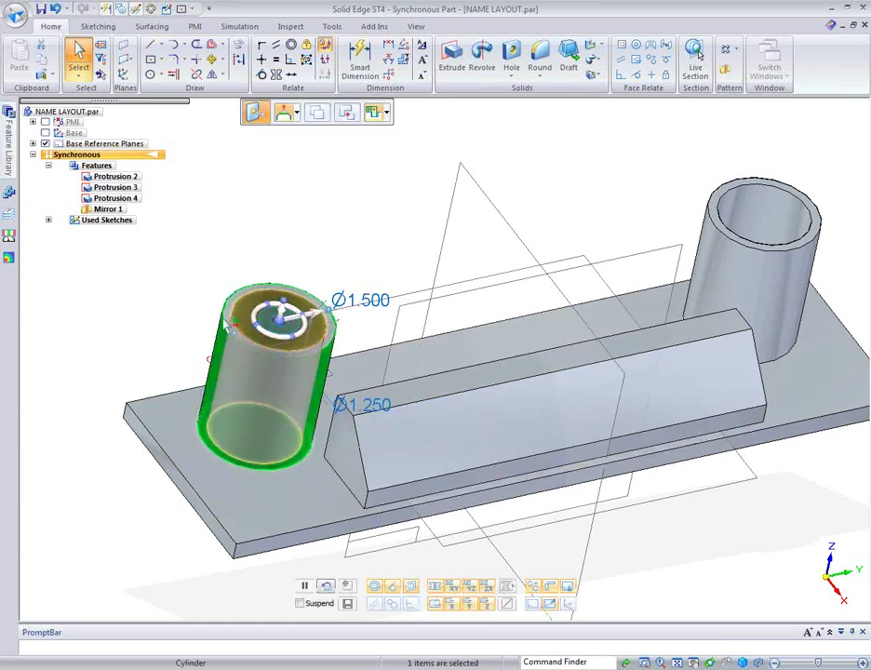
ctrl+click(153, 450)
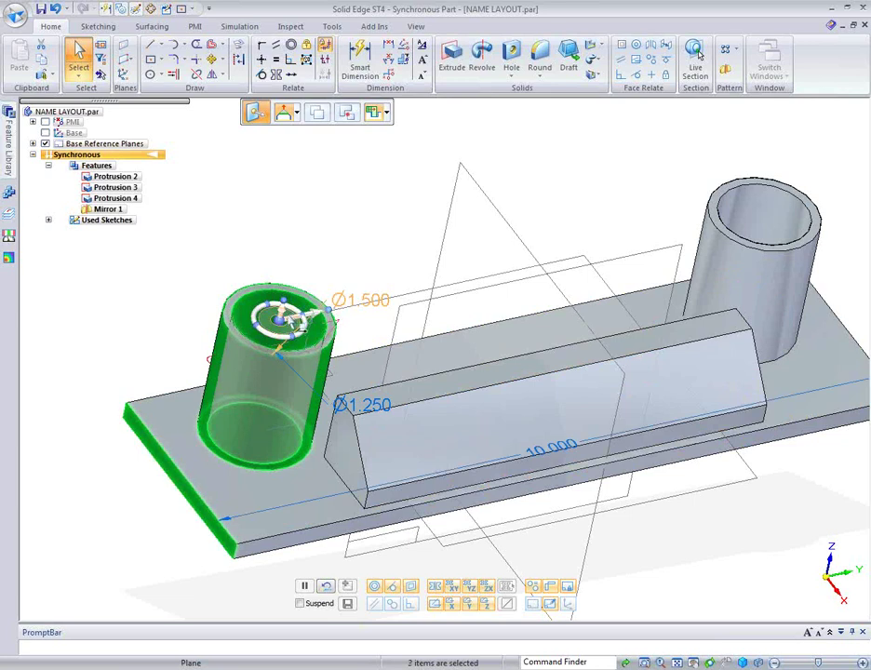
click(296, 320)
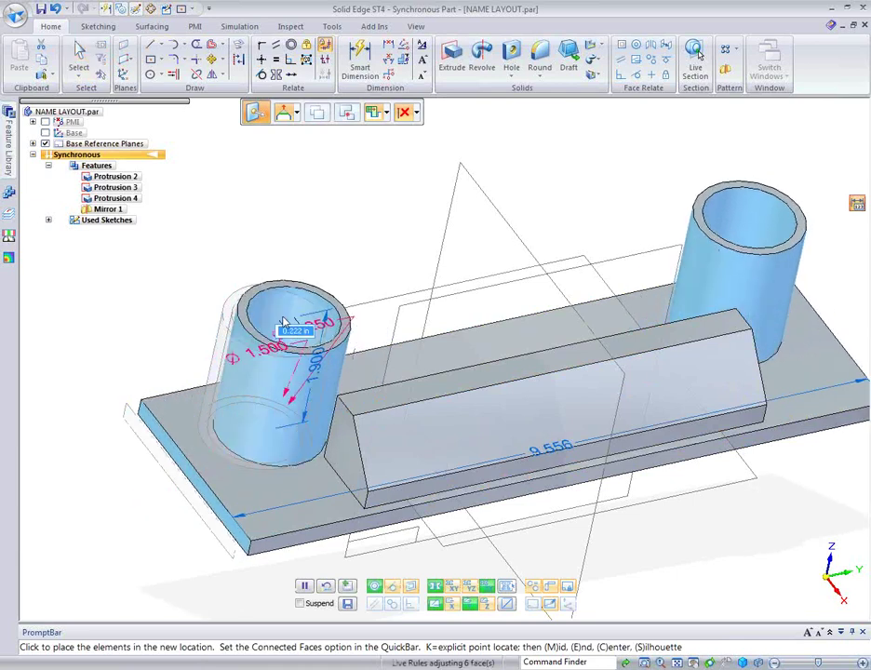
click(281, 313)
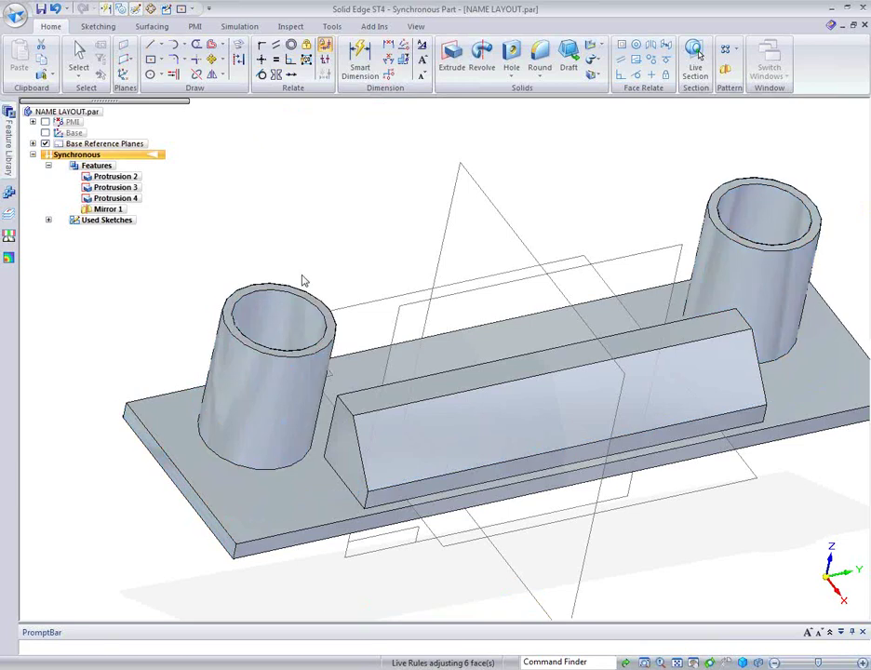
click(303, 283)
key(Escape)
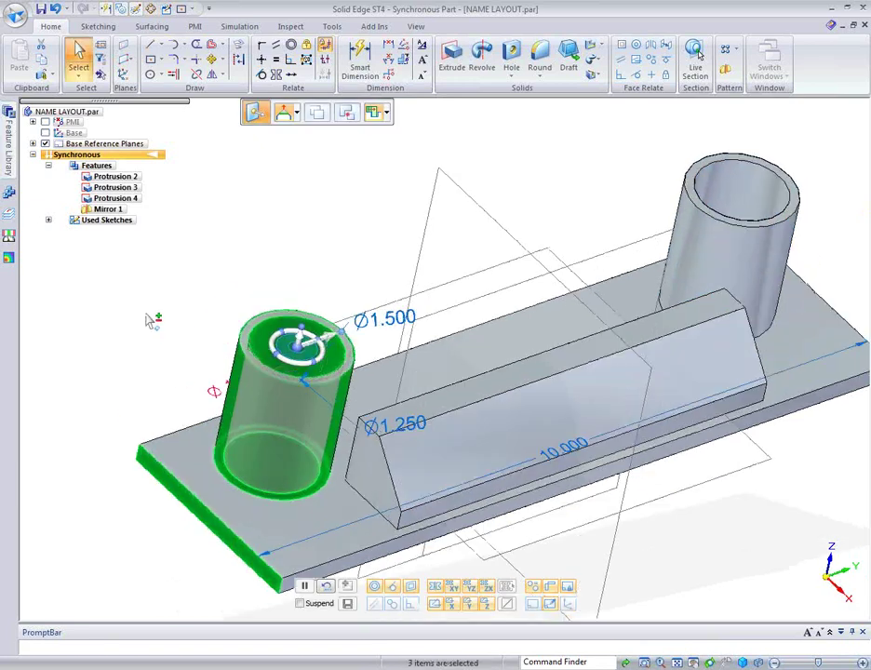
click(146, 320)
middle_drag(146, 320, 267, 395)
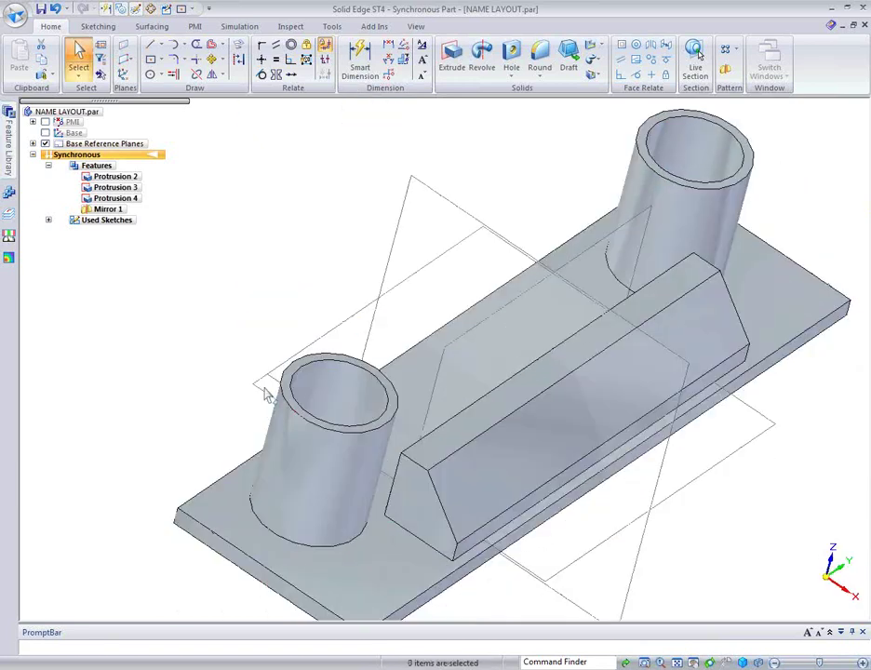
click(331, 402)
middle_drag(330, 402, 354, 434)
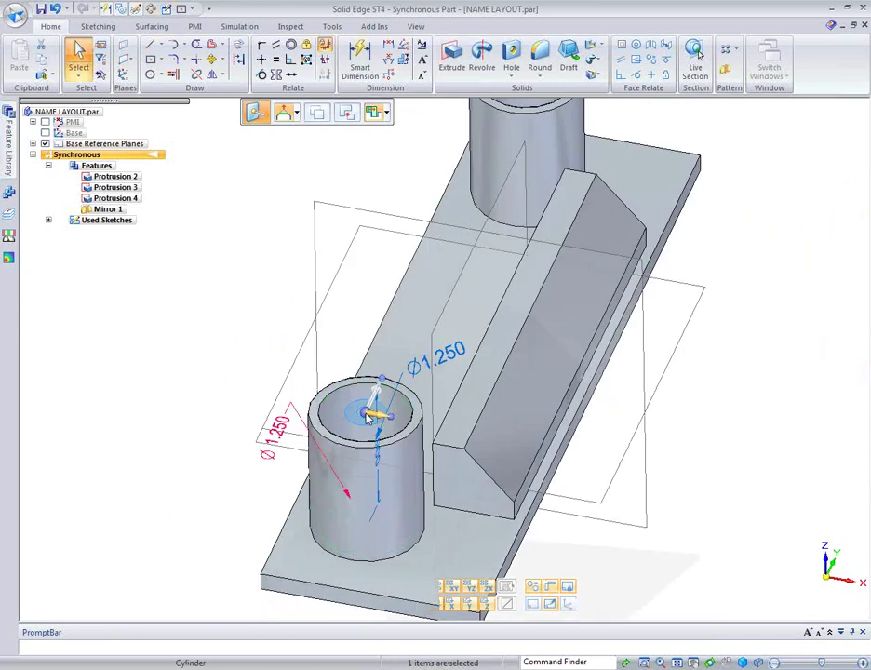
click(373, 401)
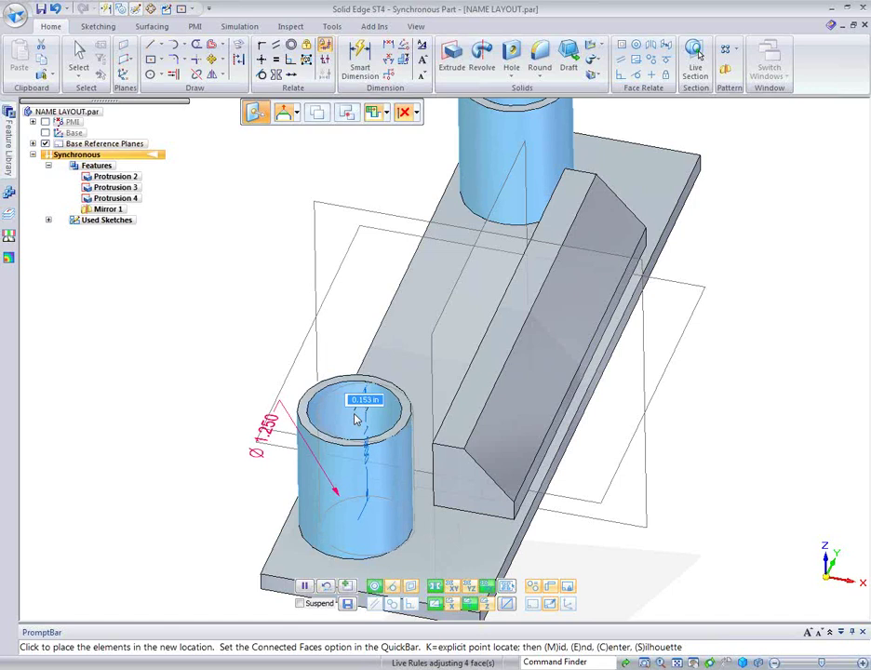
click(356, 416)
key(ctrl+i)
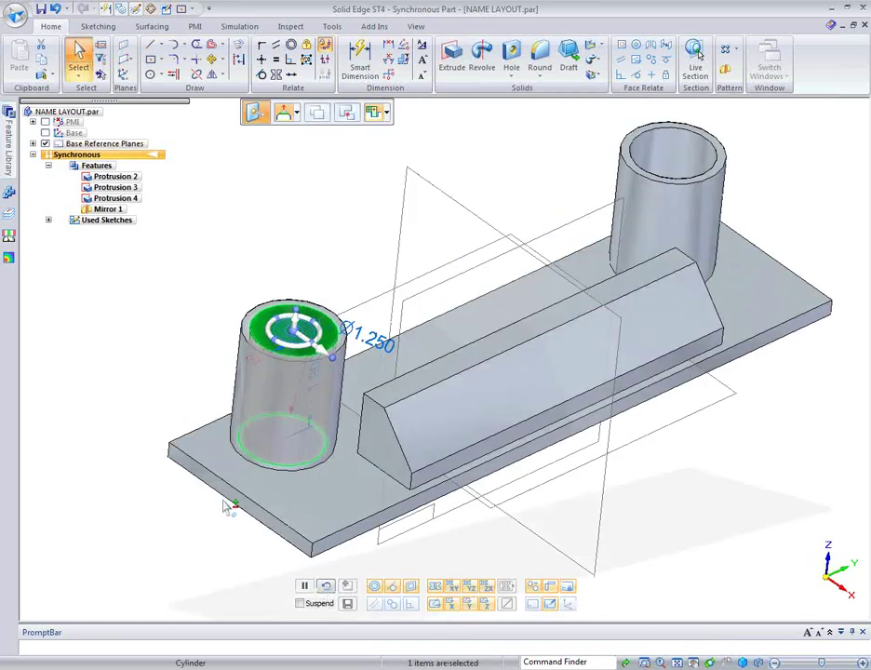
Move the selected holder together with the plate's adjacent end face inward, making the plate about 7.96 in long
click(195, 484)
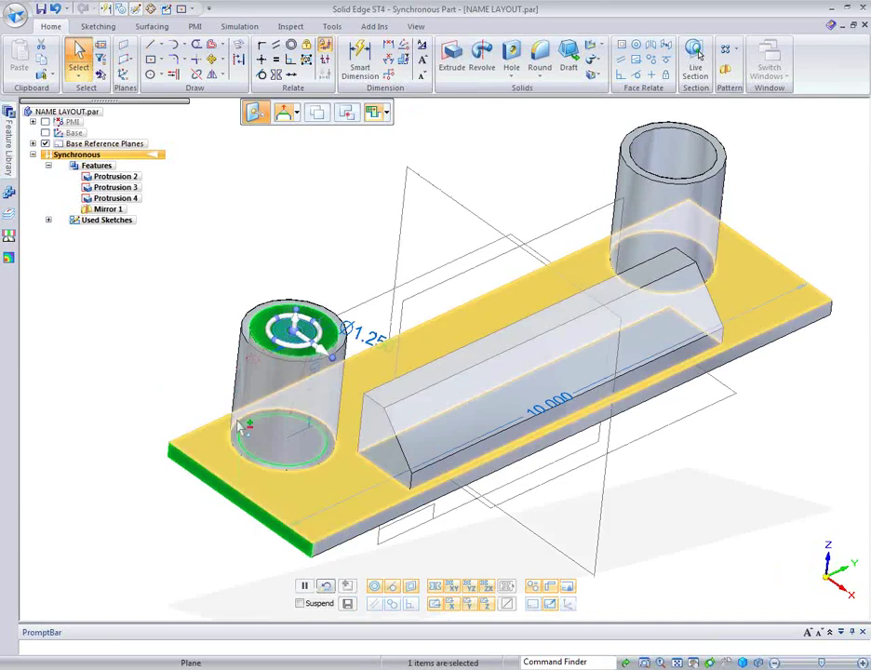
middle_drag(351, 328, 323, 321)
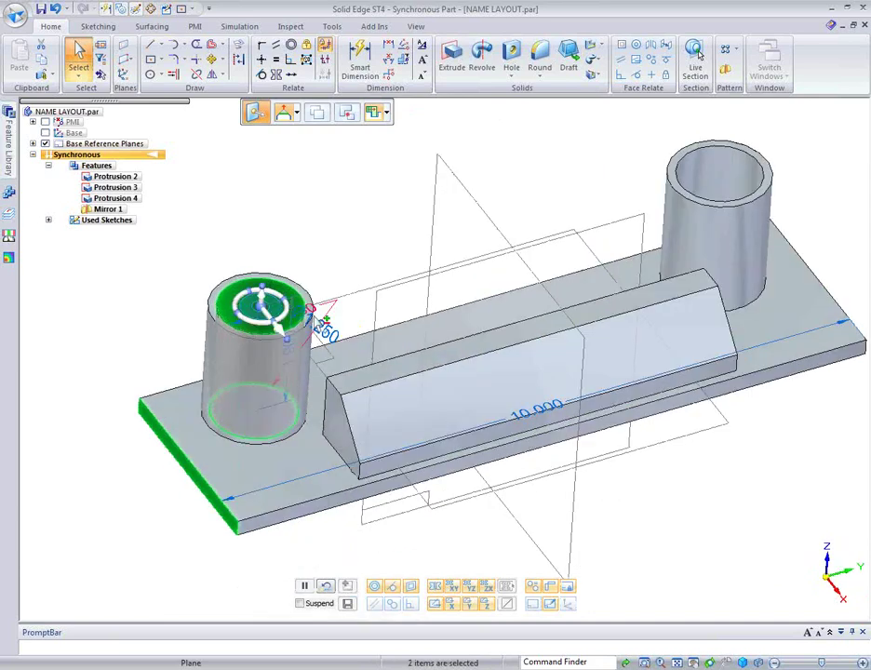
click(299, 279)
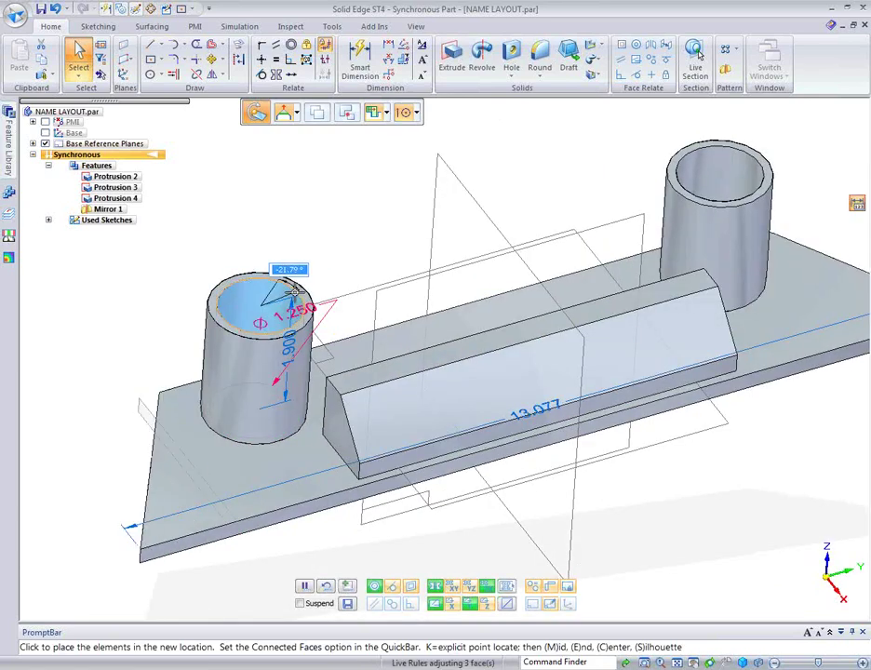
key(Escape)
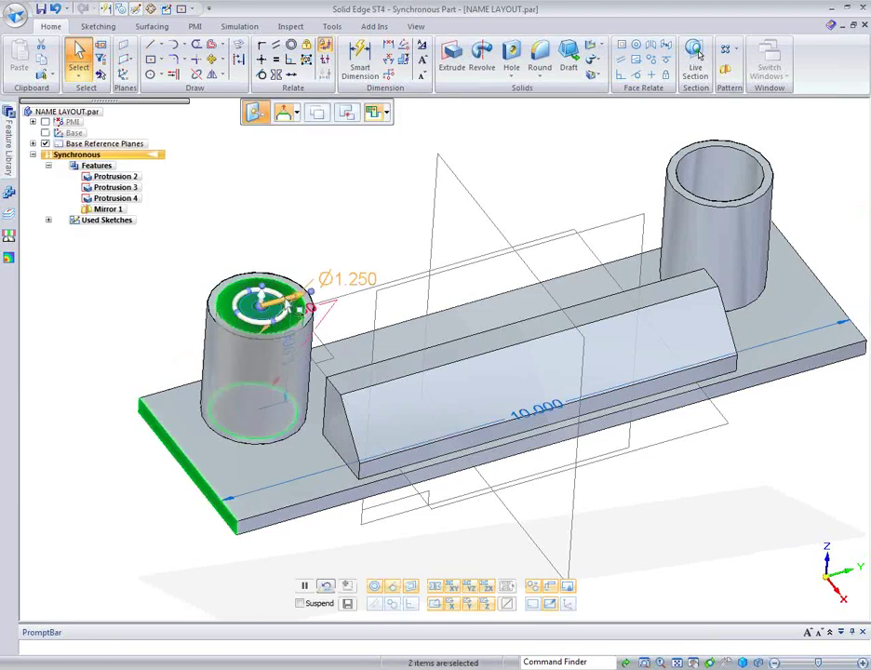
click(264, 312)
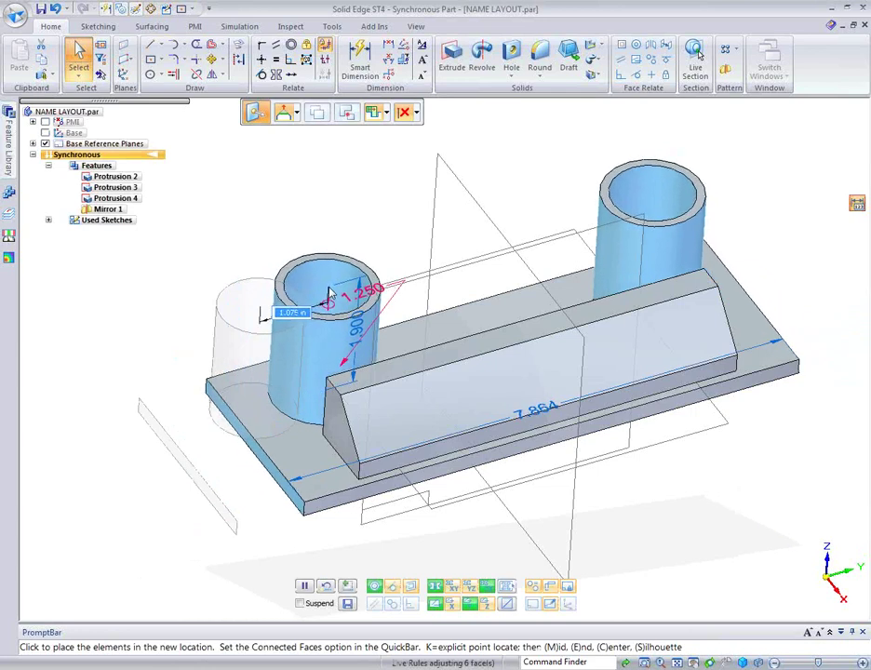
click(326, 296)
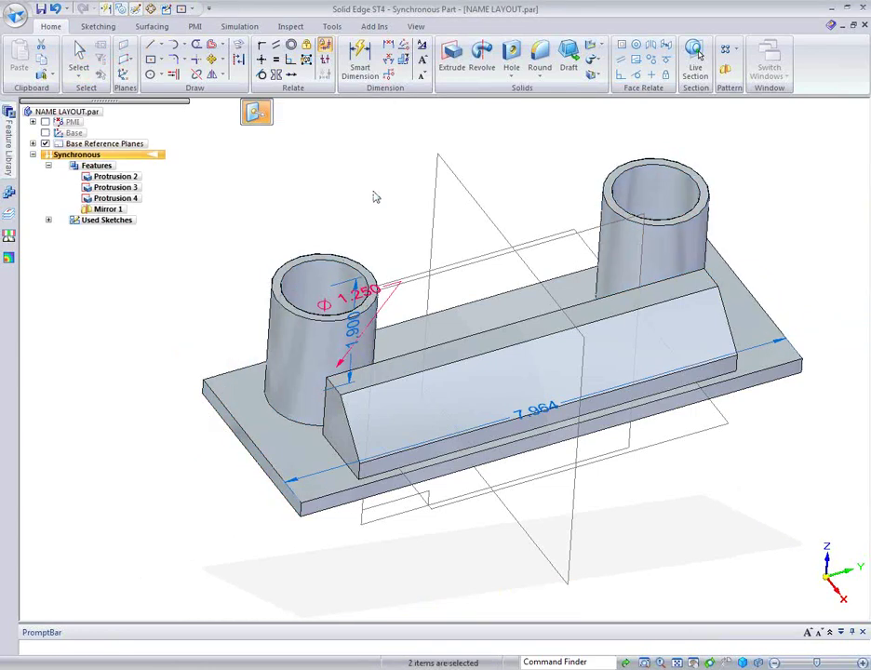
Create the sketch text SOLID EDGE in the Tahoma font at a size of 0.75 in
middle_drag(206, 381, 190, 487)
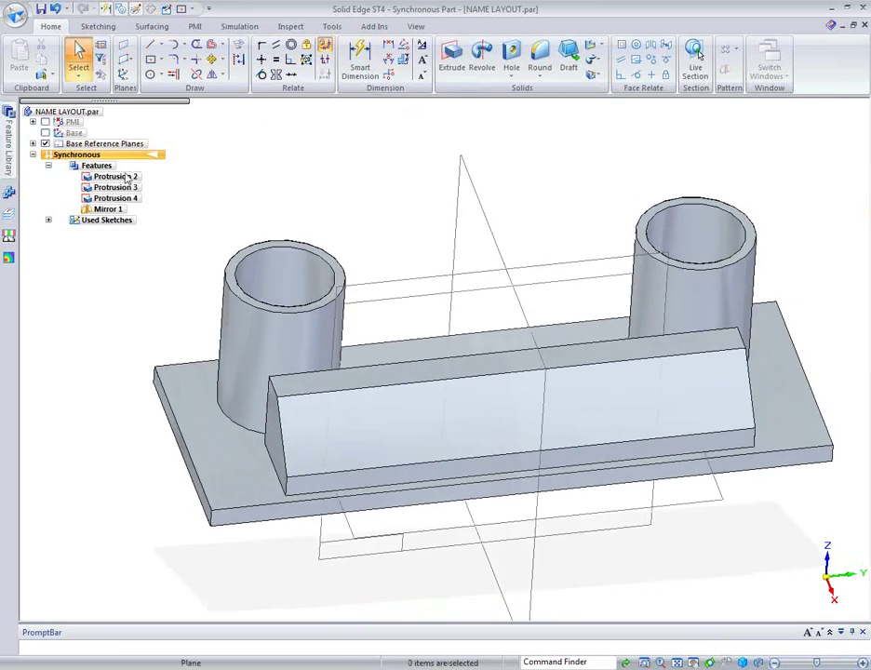
click(182, 123)
scroll(182, 122, down, 1)
click(101, 26)
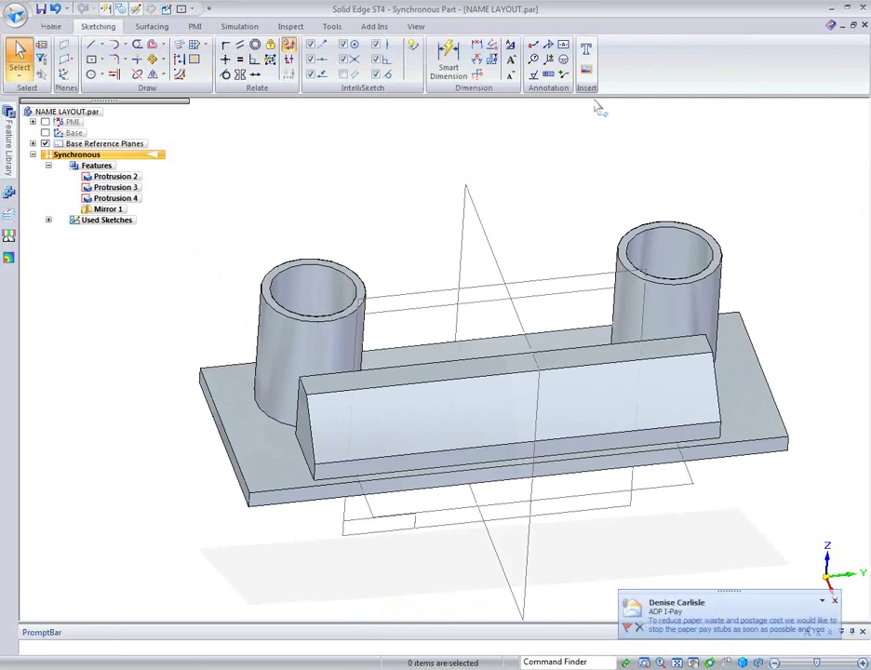
click(586, 48)
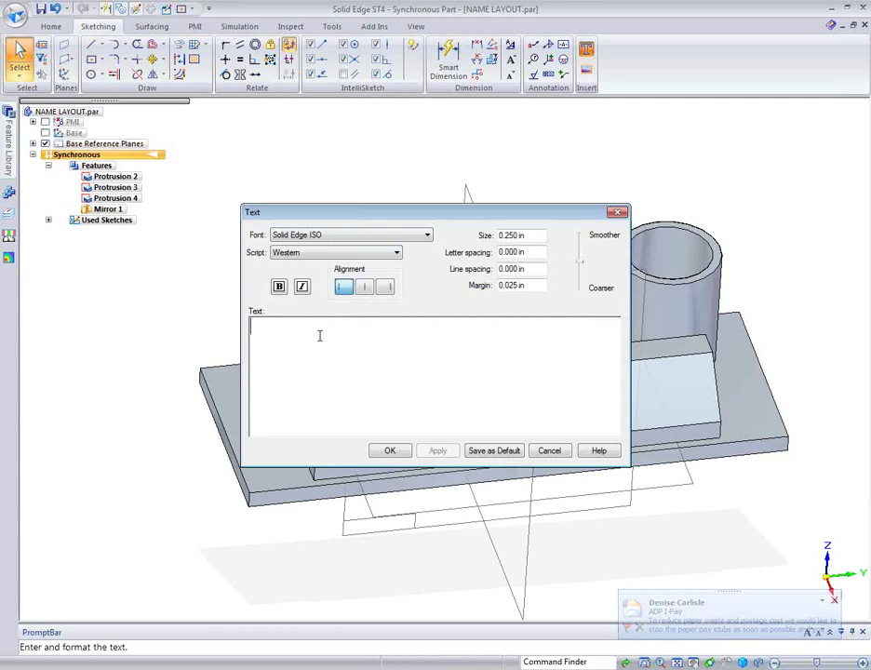
text(SOLID EDGE)
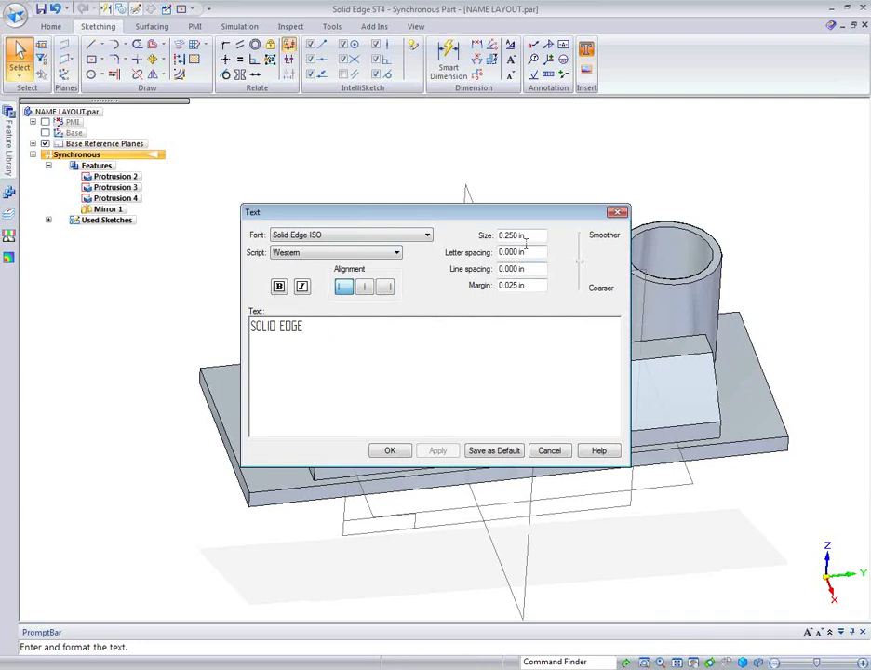
drag(520, 236, 498, 238)
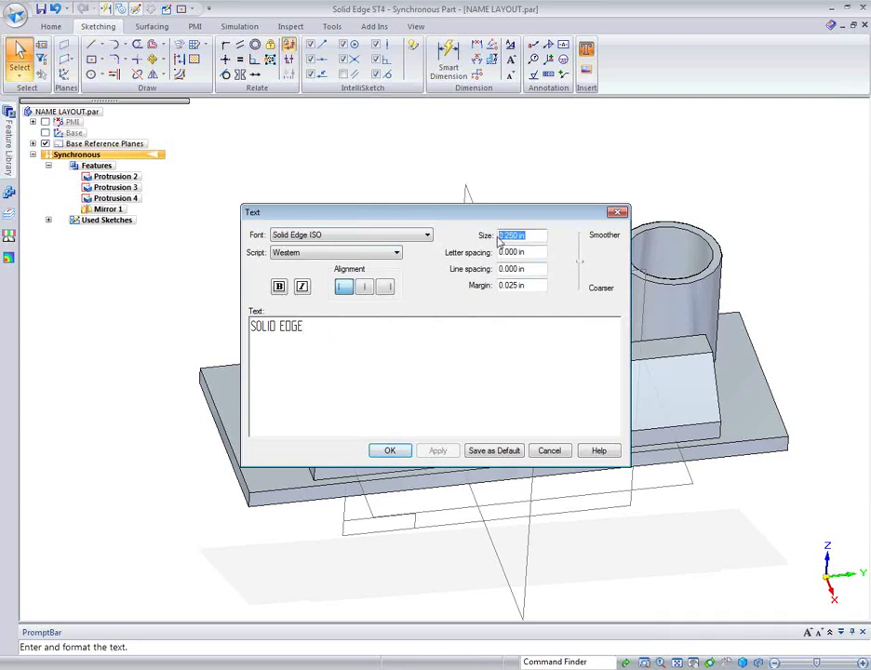
text(.75)
click(427, 236)
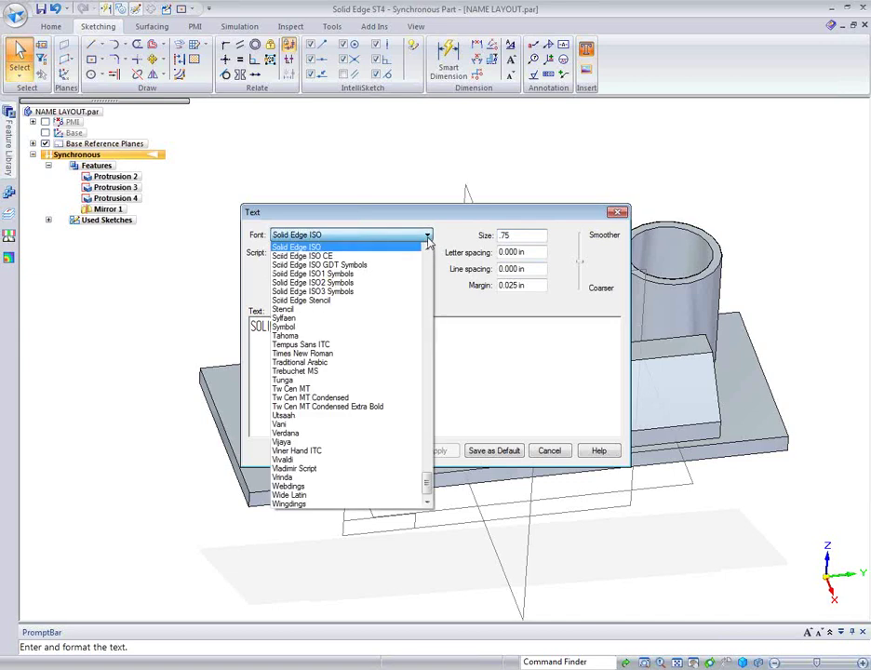
click(305, 341)
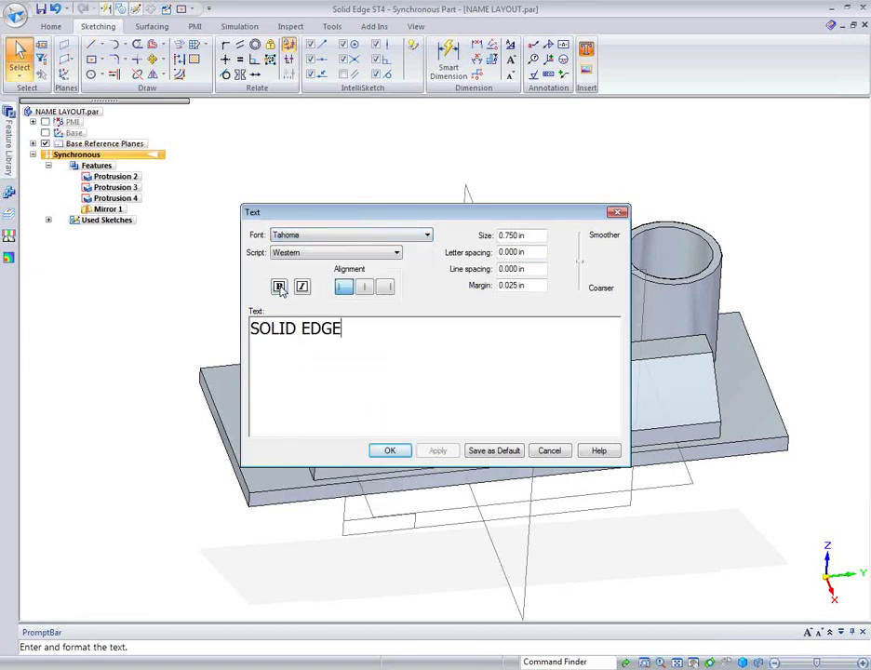
click(389, 450)
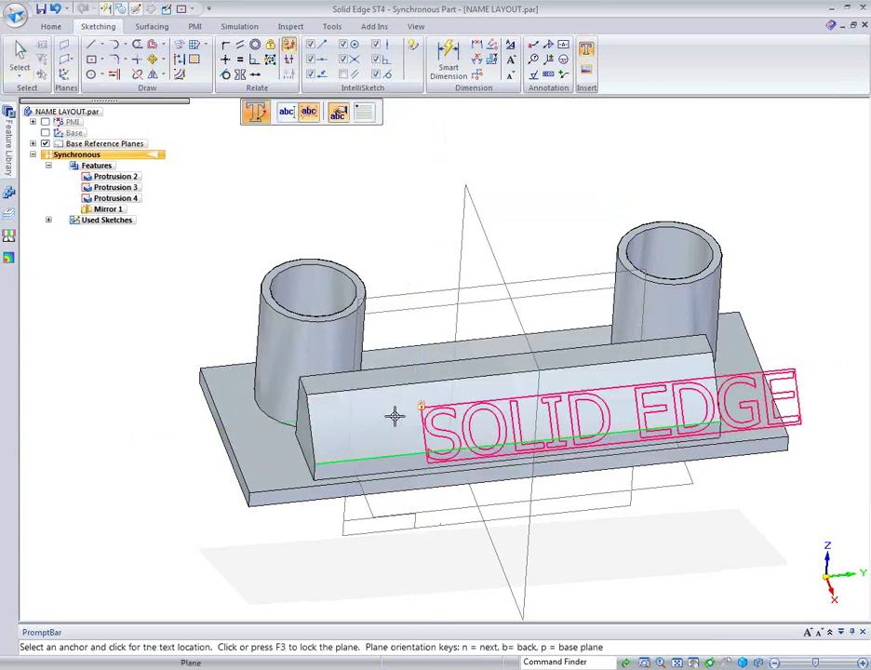
Lock the sketch plane to the raised block's sloped face and place the text at its middle using the center anchor
key(F3)
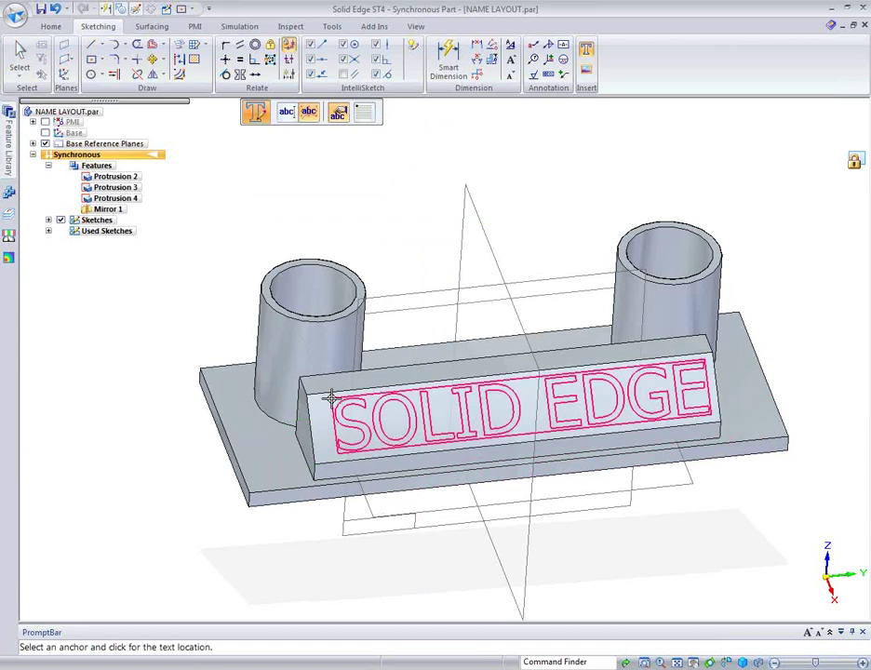
click(363, 111)
click(390, 213)
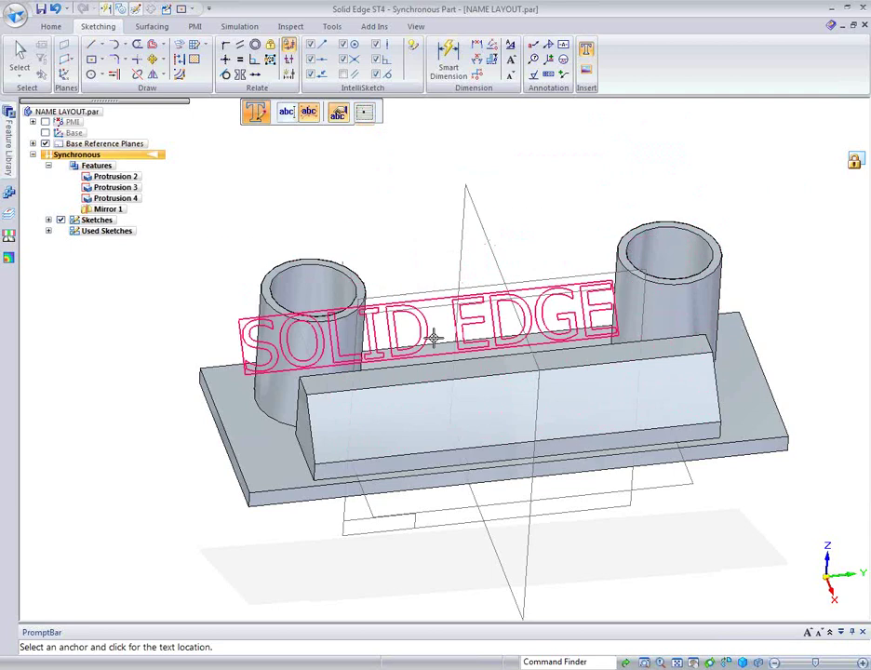
click(728, 663)
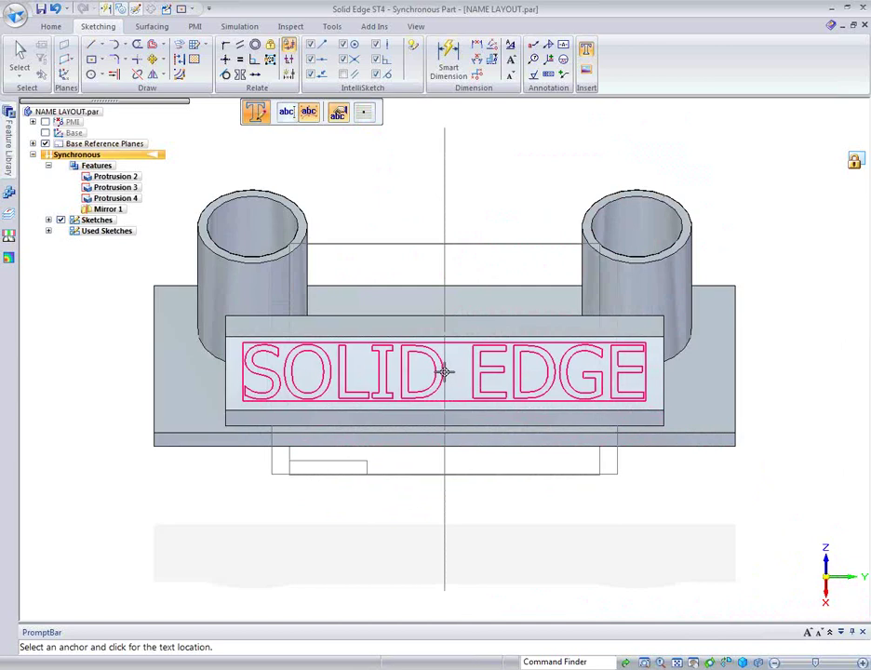
click(447, 372)
key(Escape)
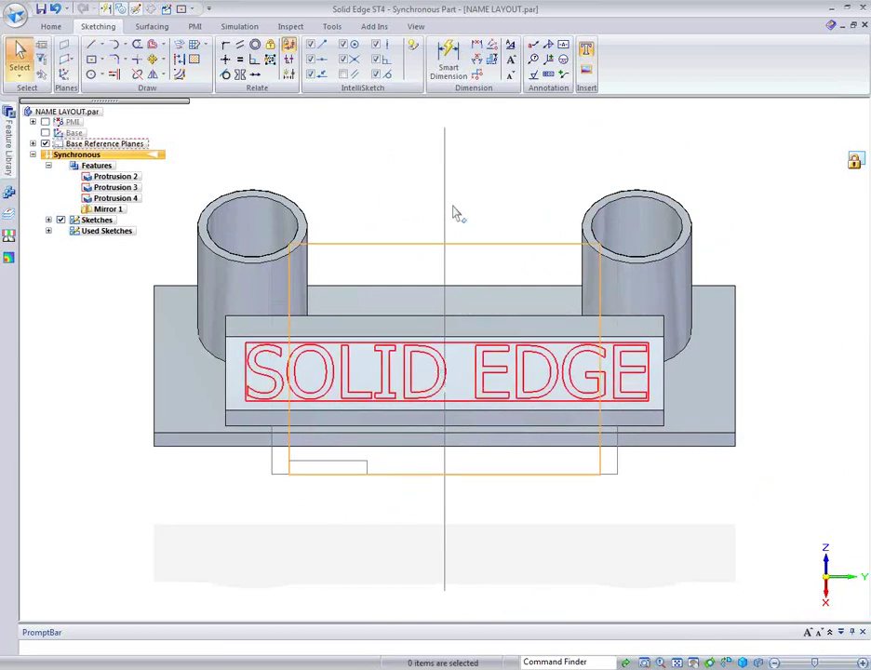
middle_drag(321, 520, 298, 572)
scroll(298, 572, down, 2)
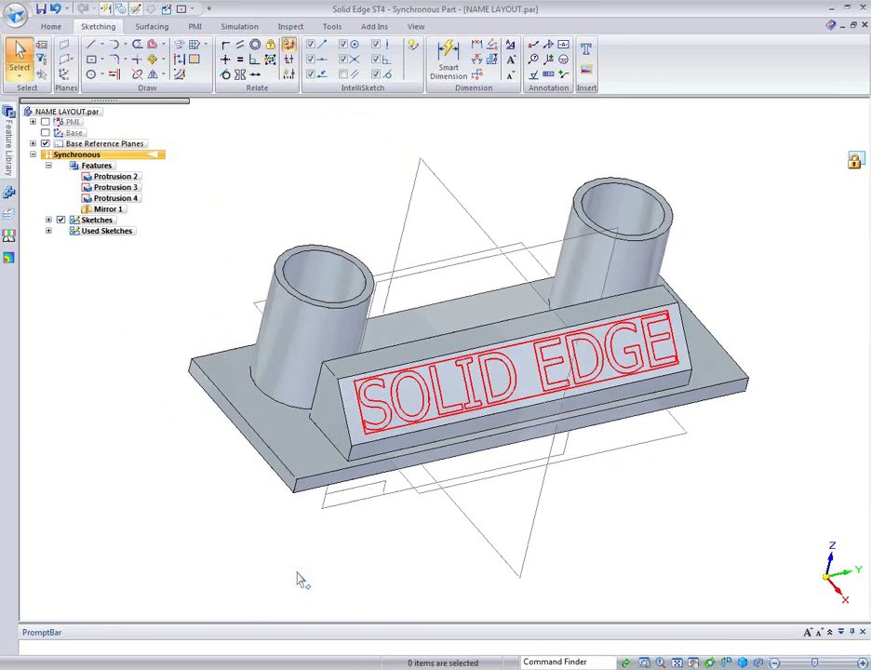
Hide the base reference planes so only the solid and its sketch text are displayed
middle_drag(785, 391, 159, 273)
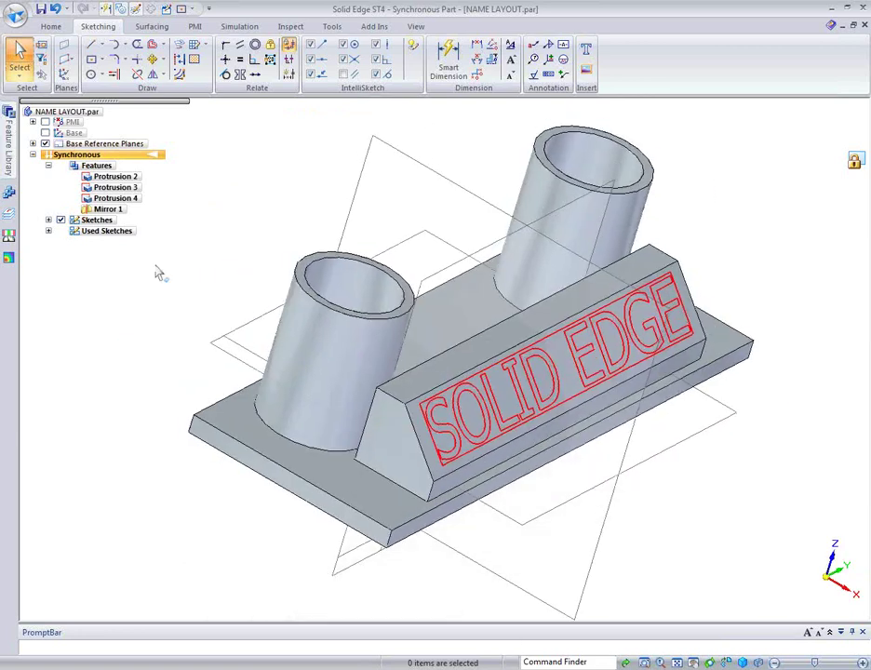
click(45, 144)
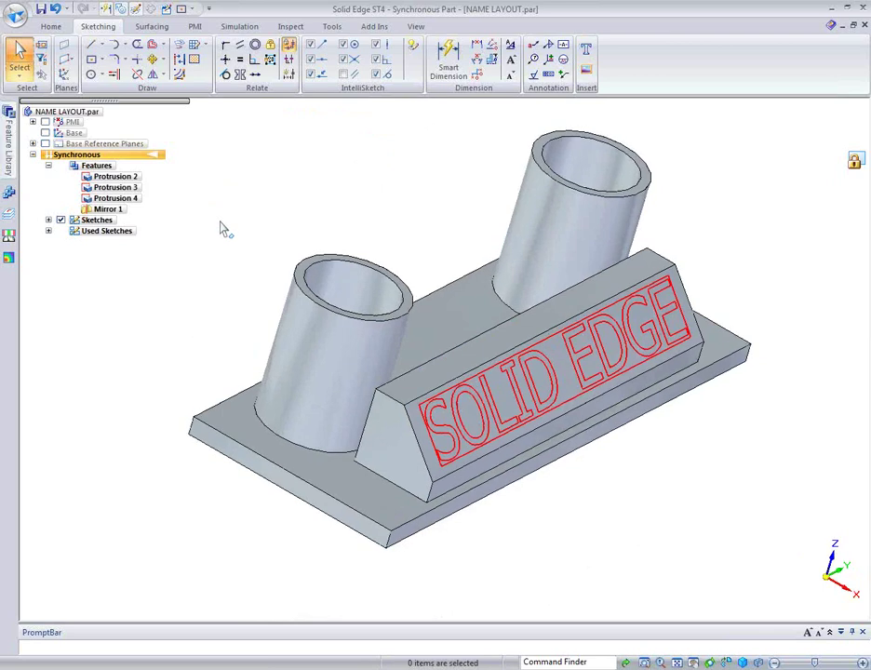
middle_drag(221, 229, 180, 103)
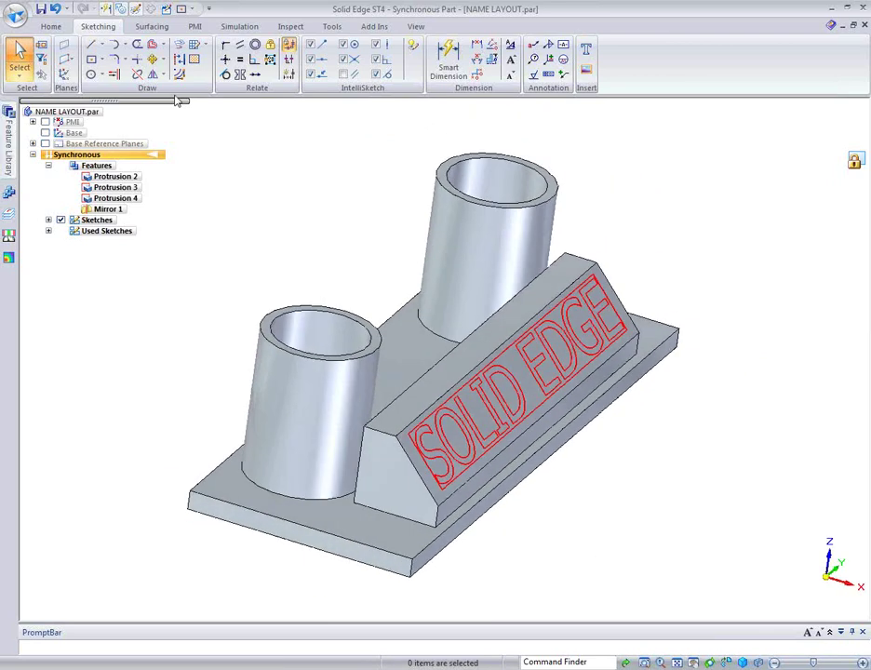
Raise the SOLID EDGE text 0.032 in from the sloped face as a Normal protrusion using single-curve selection, and hide the sketches
click(50, 26)
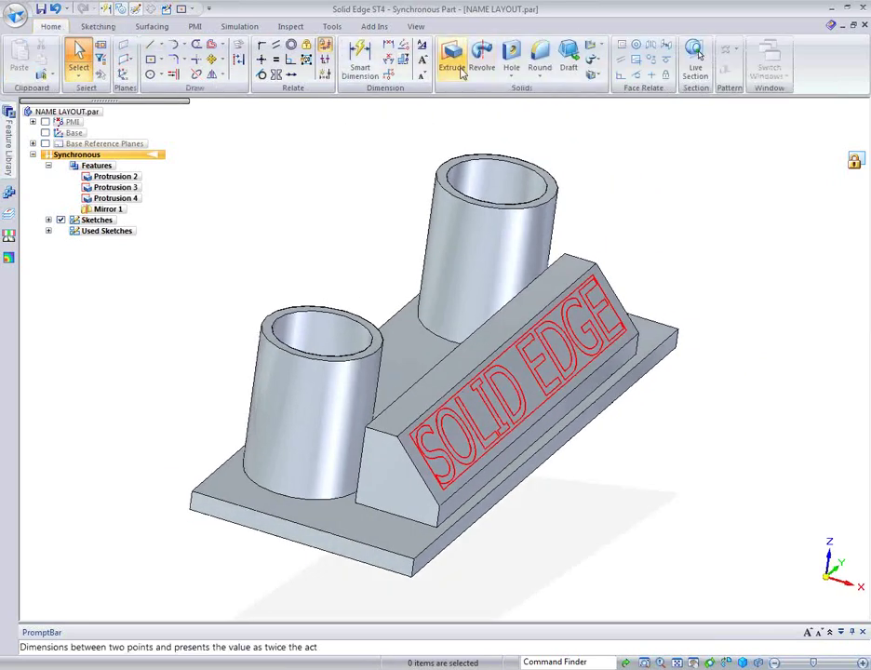
click(592, 59)
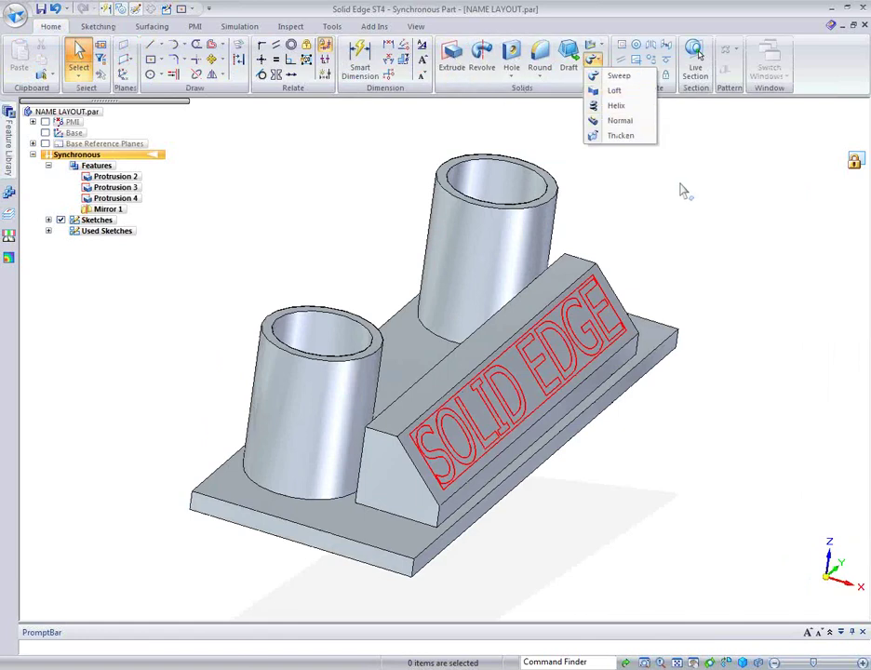
click(616, 120)
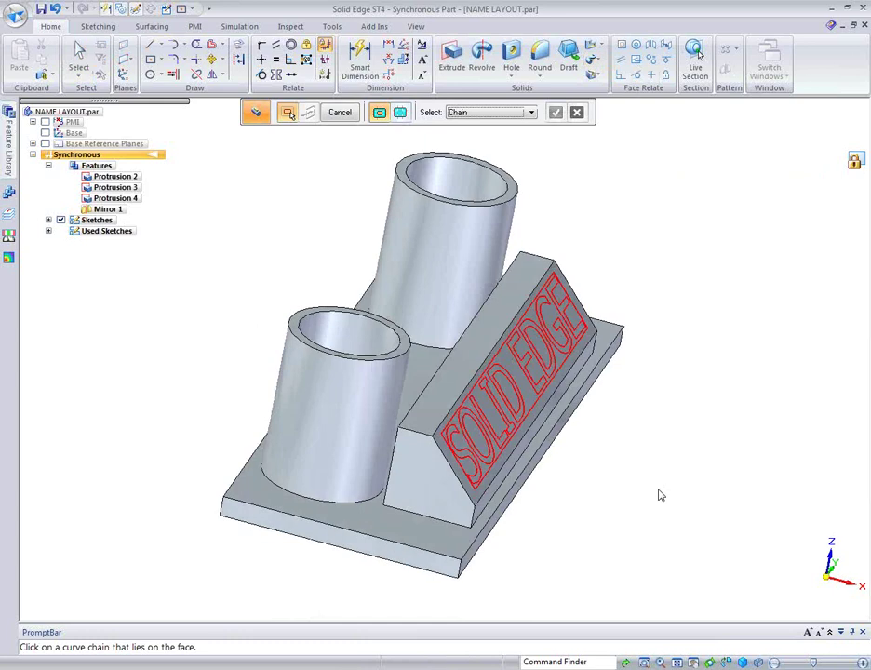
click(523, 113)
click(511, 124)
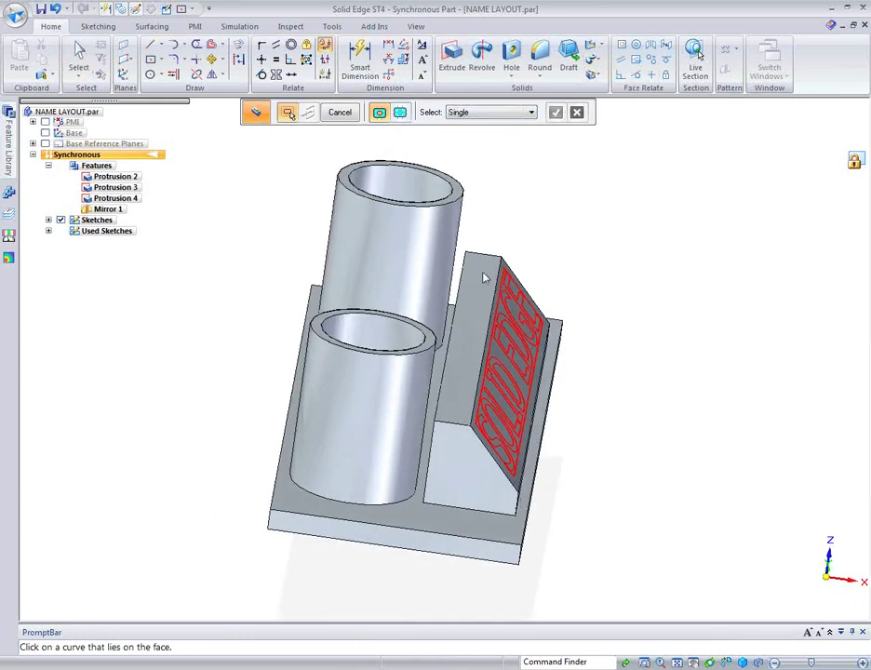
drag(620, 527, 468, 210)
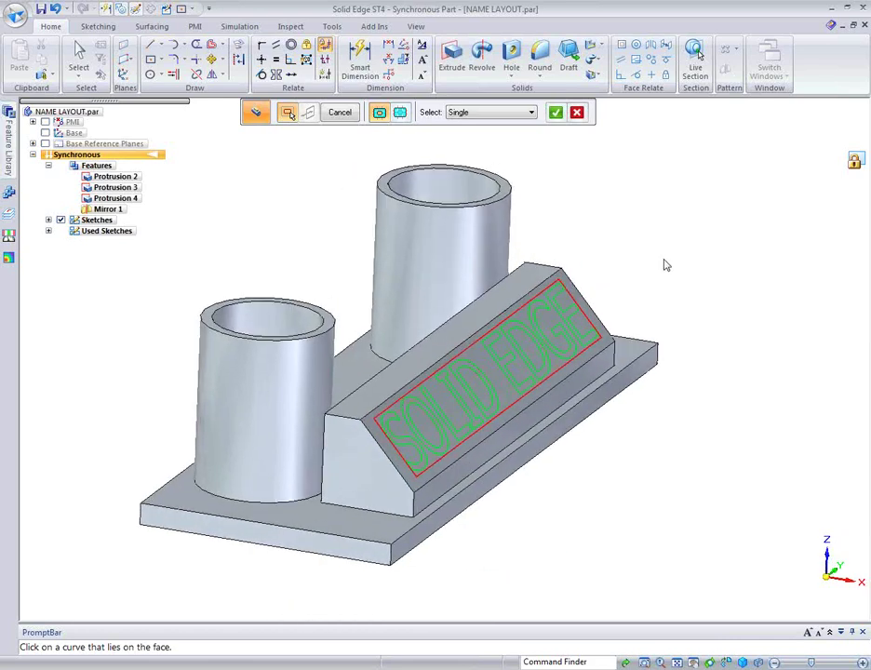
right_click(588, 240)
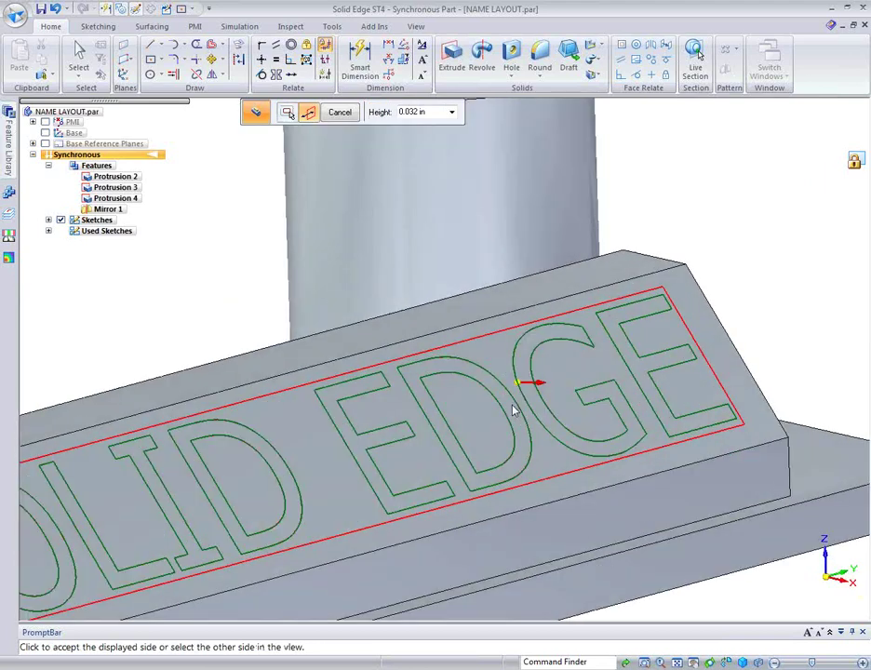
click(560, 402)
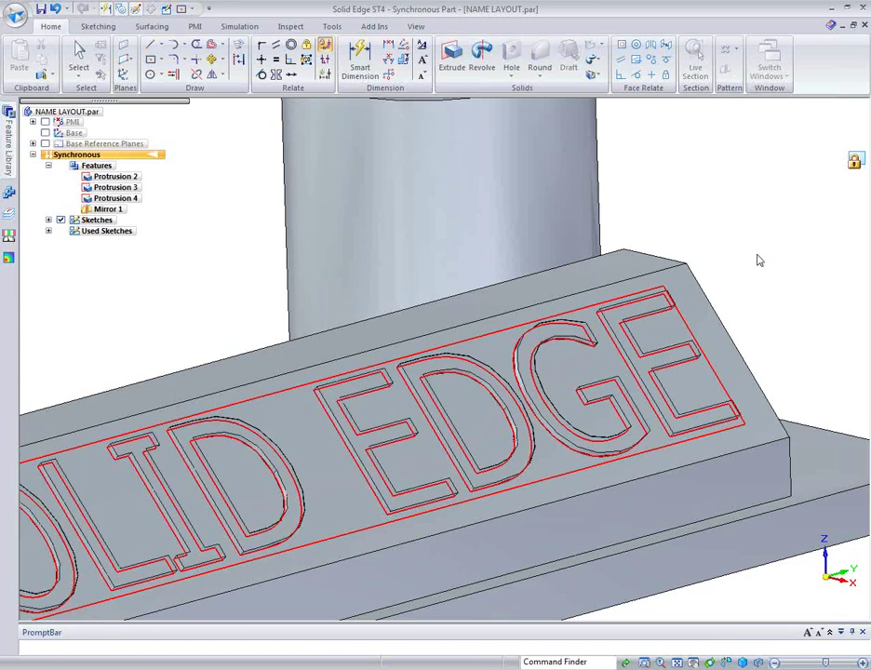
click(60, 230)
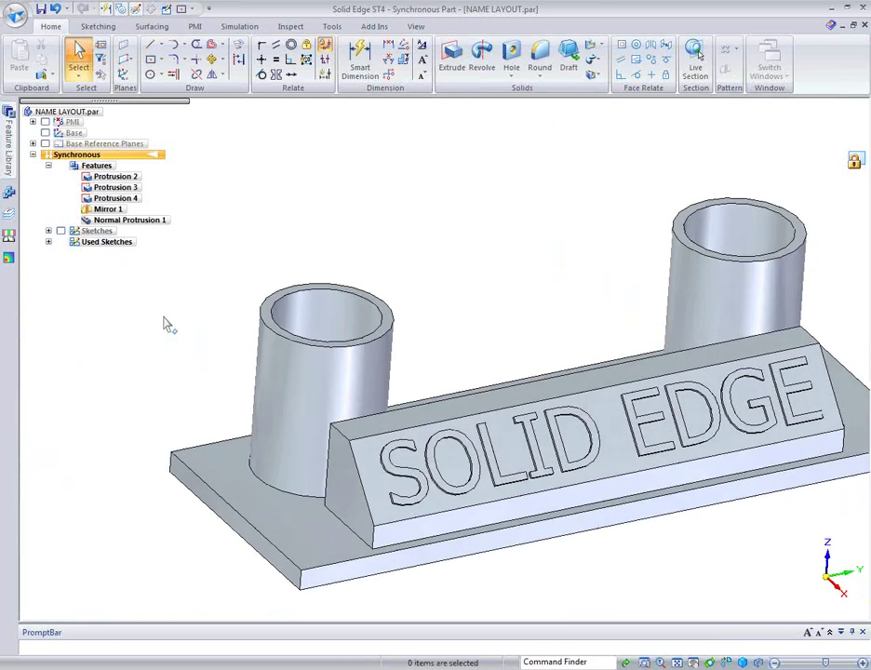
Lift the text block's narrow top face about 0.5 in upward using the Lift option, adding new faces around it
click(421, 423)
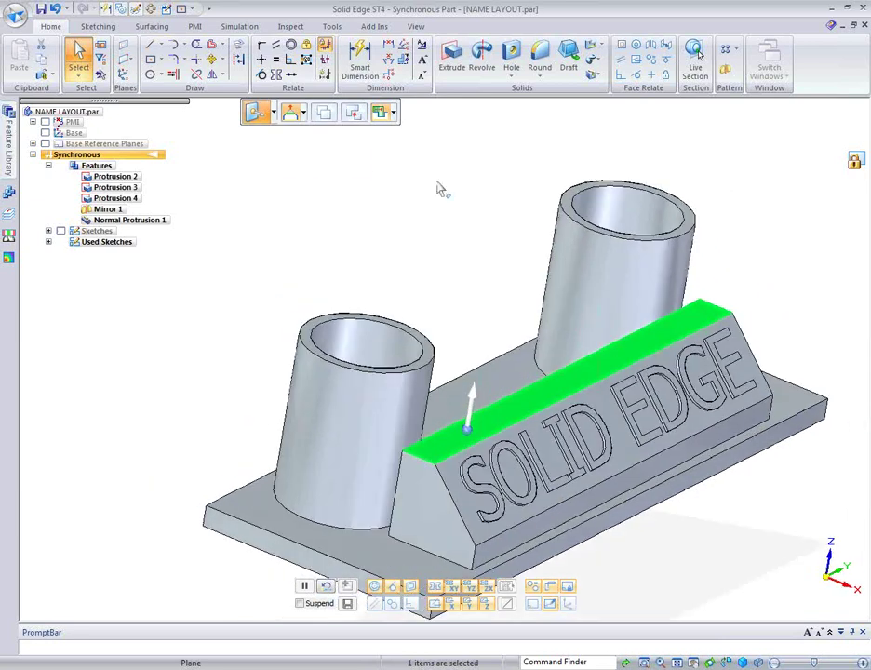
click(303, 112)
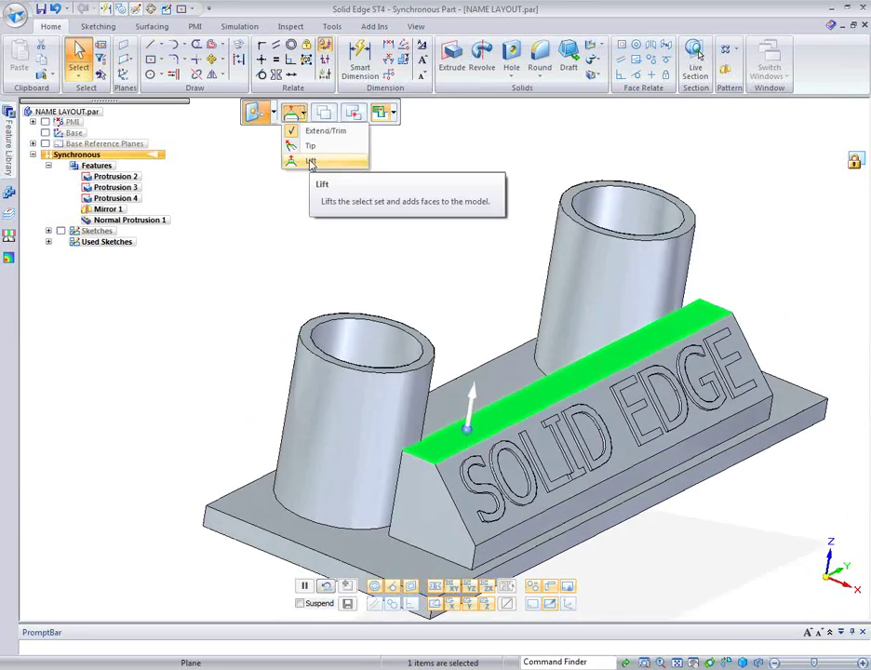
click(311, 163)
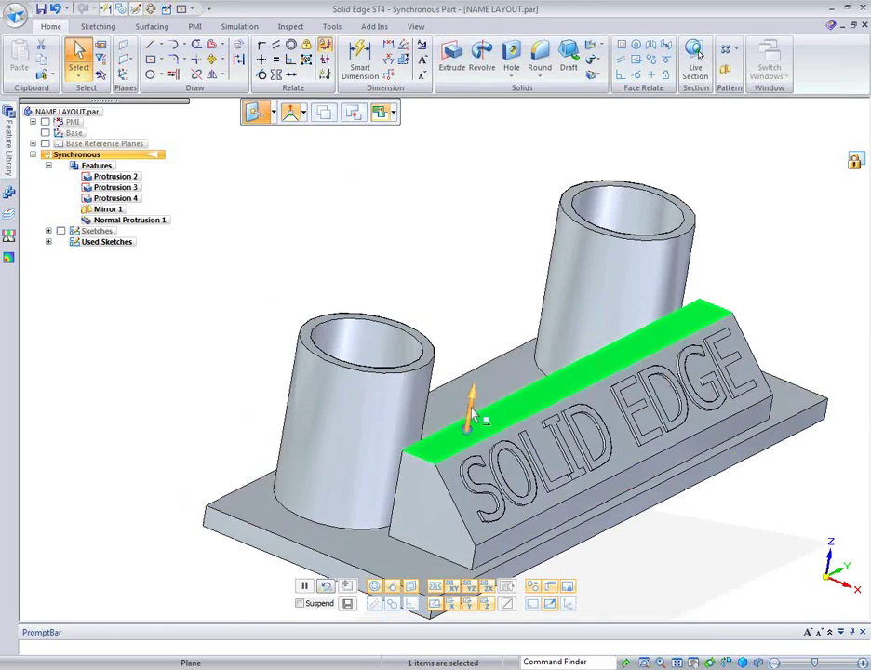
click(470, 414)
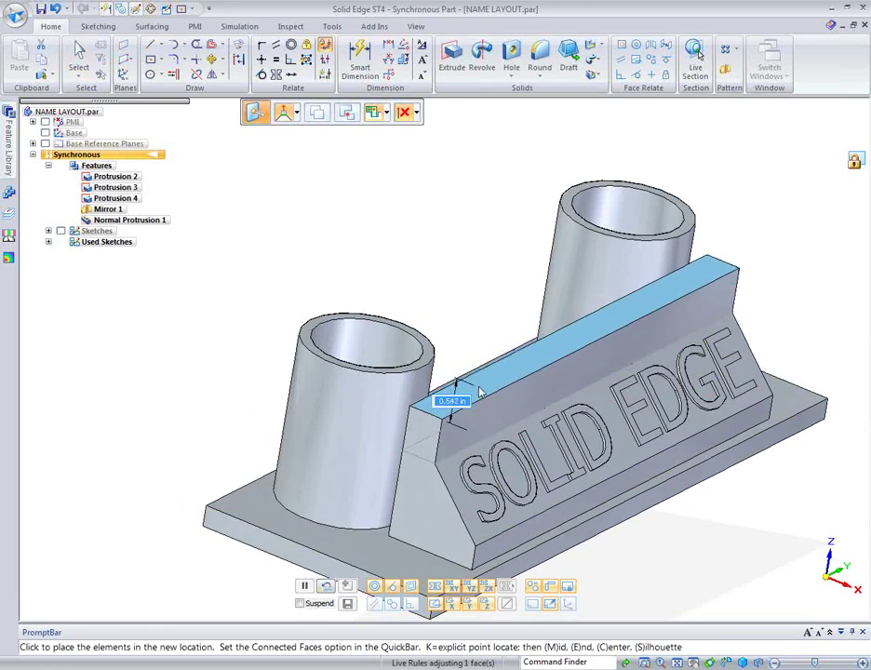
click(470, 396)
click(172, 562)
middle_drag(172, 562, 116, 525)
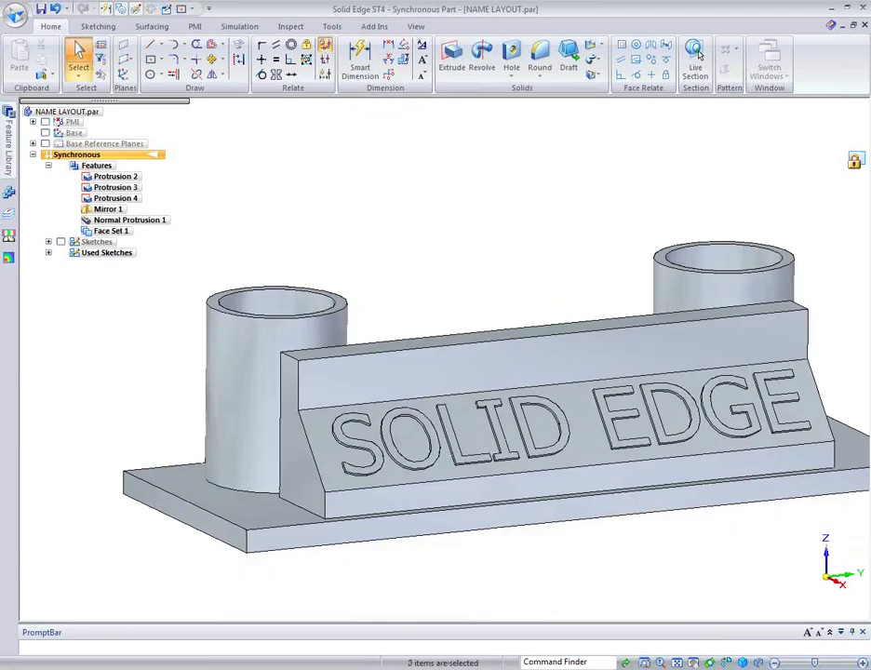
mouse_move(368, 295)
middle_down()
mouse_move(380, 350)
mouse_move(391, 280)
mouse_move(425, 251)
mouse_move(255, 258)
mouse_move(237, 268)
mouse_move(301, 250)
middle_up()
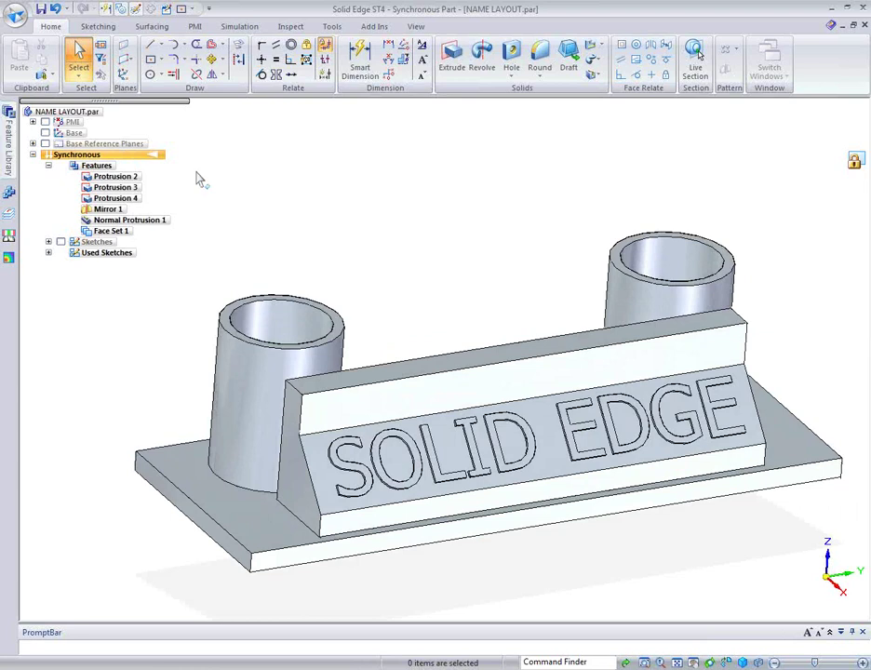
Transition the model to the ordered environment and start a sketch on the plate's long side face in front of the text
right_click(146, 159)
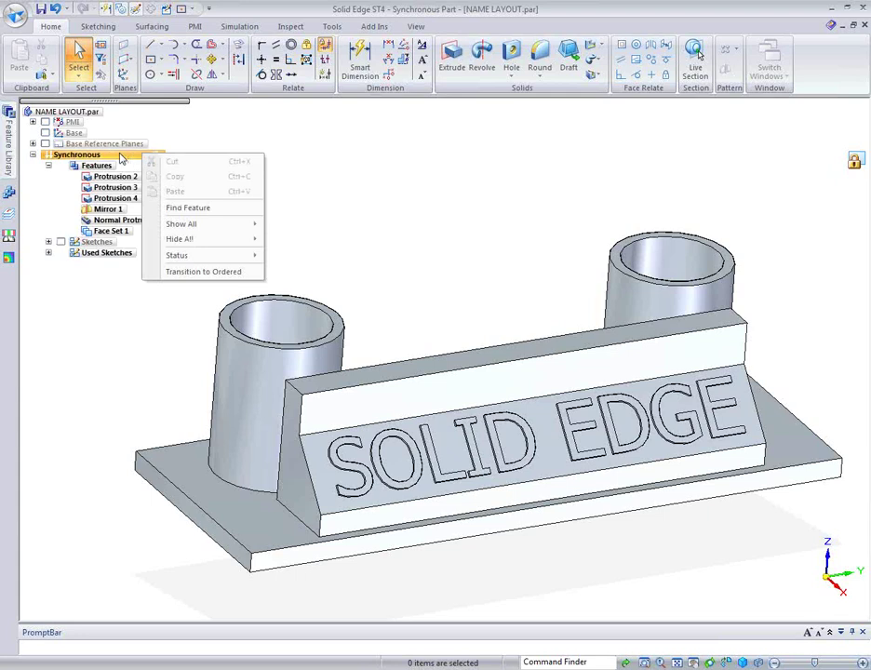
click(198, 272)
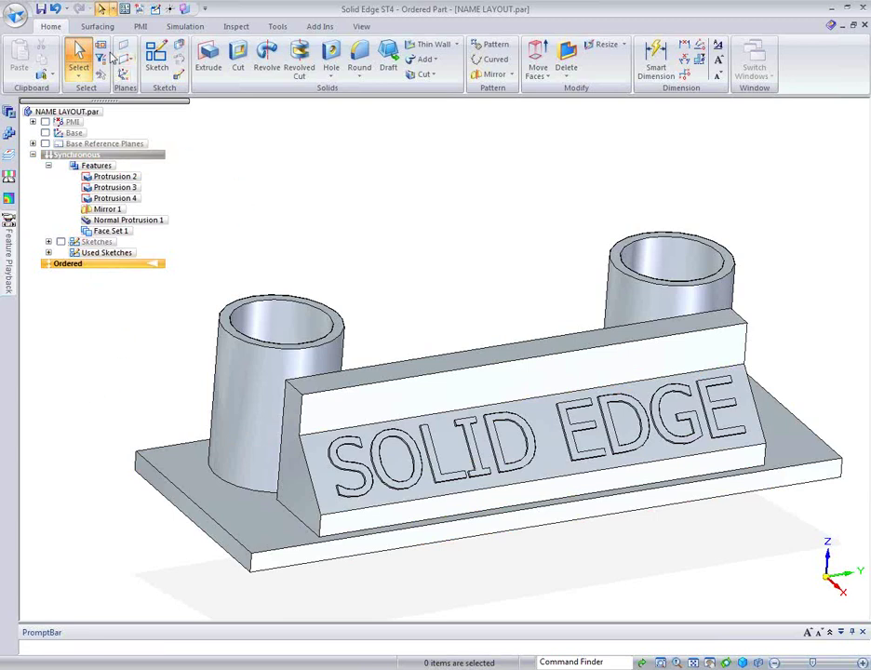
click(156, 64)
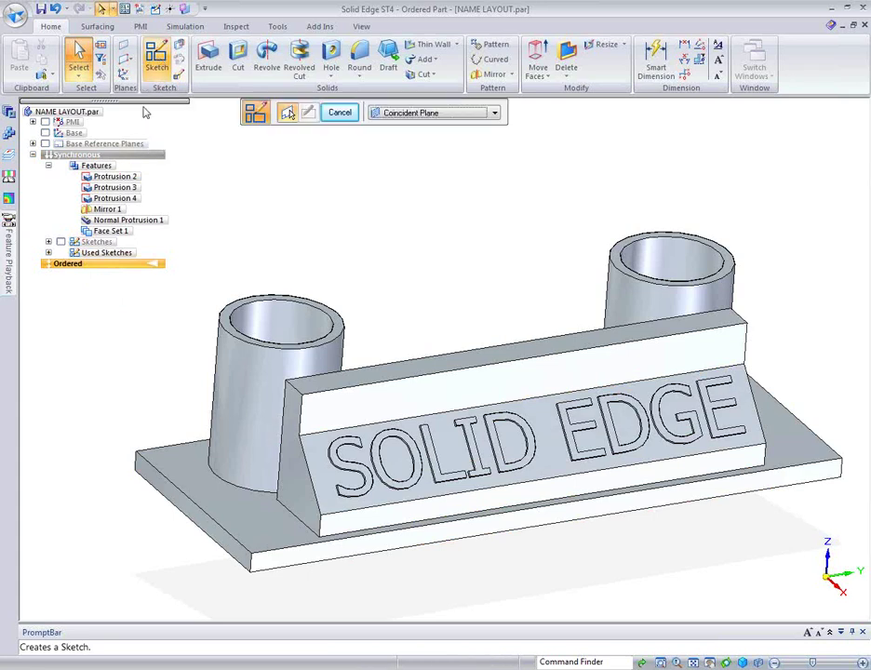
click(280, 565)
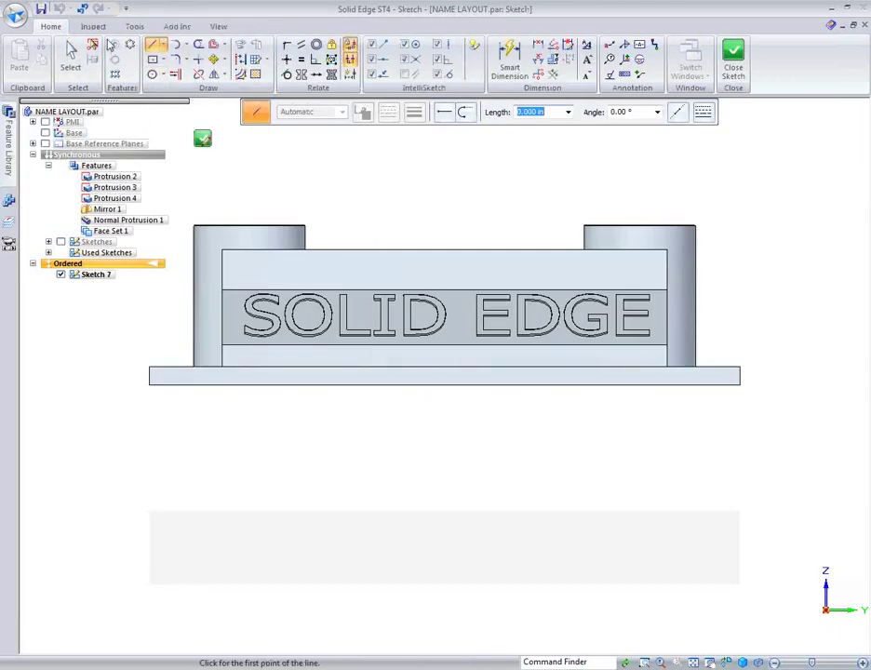
Draw a wavy freehand curve above the part, extending past both ends of the base plate
click(163, 44)
click(178, 77)
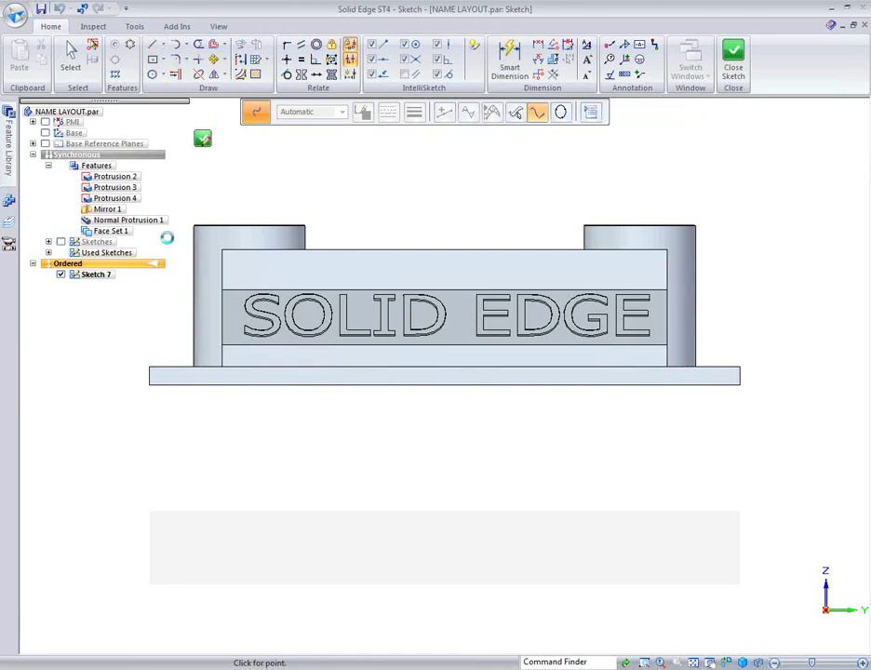
click(168, 235)
mouse_move(230, 186)
mouse_down()
mouse_move(344, 209)
mouse_move(410, 200)
mouse_move(476, 174)
mouse_move(601, 182)
mouse_move(784, 234)
mouse_up()
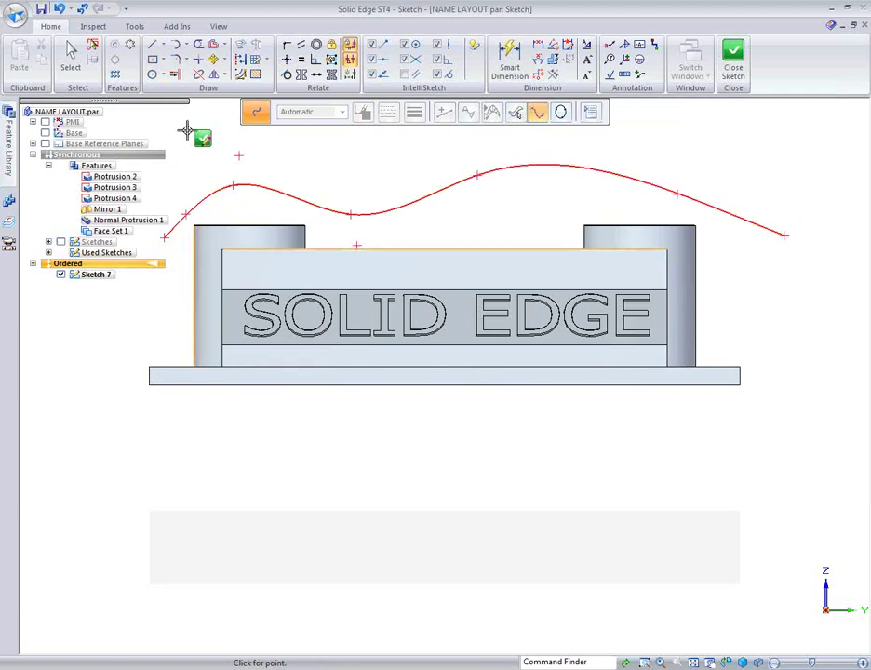
Offset the wavy curve 0.5 in downward and close the sketch
click(224, 45)
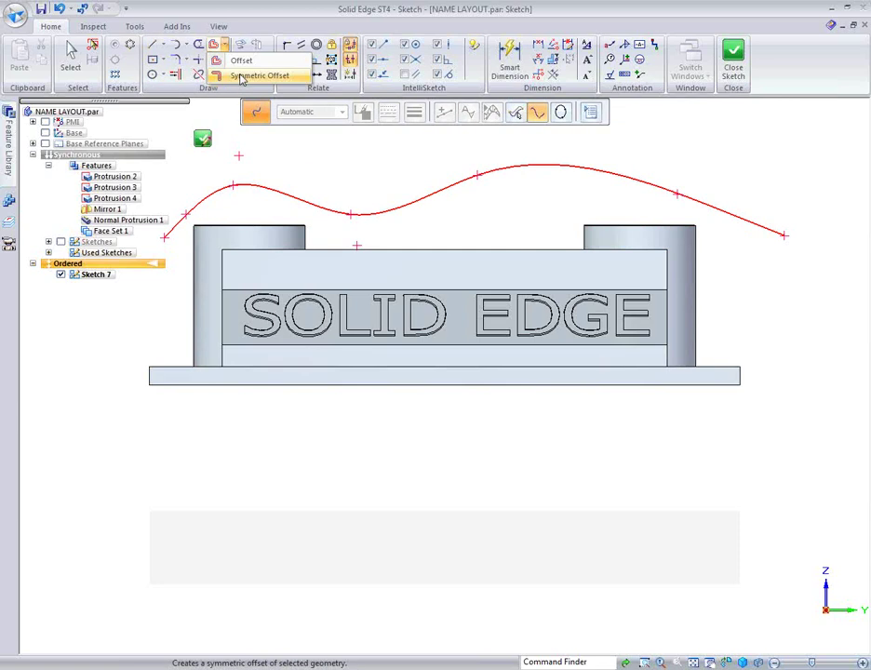
click(236, 60)
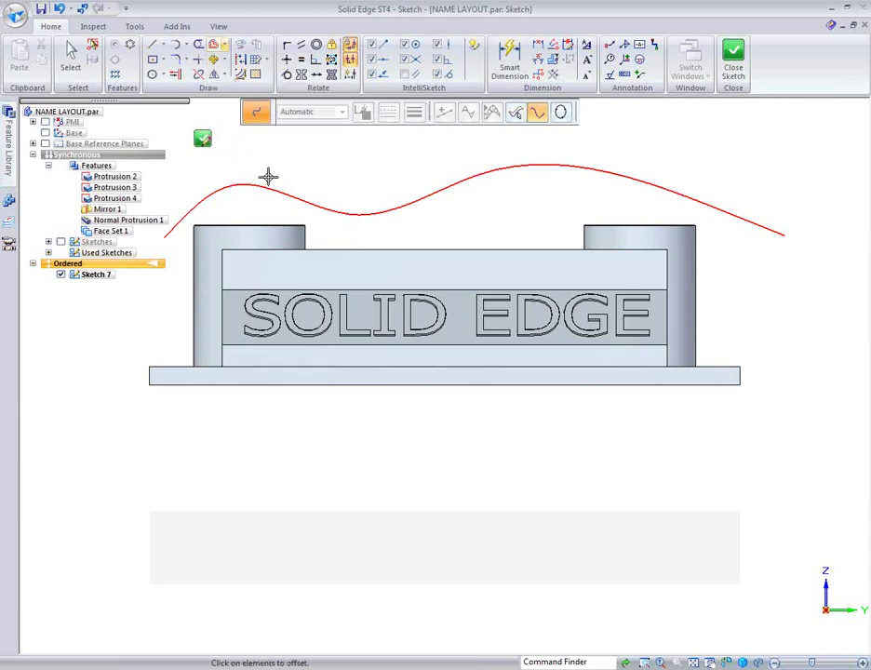
click(410, 205)
click(411, 206)
right_click(442, 225)
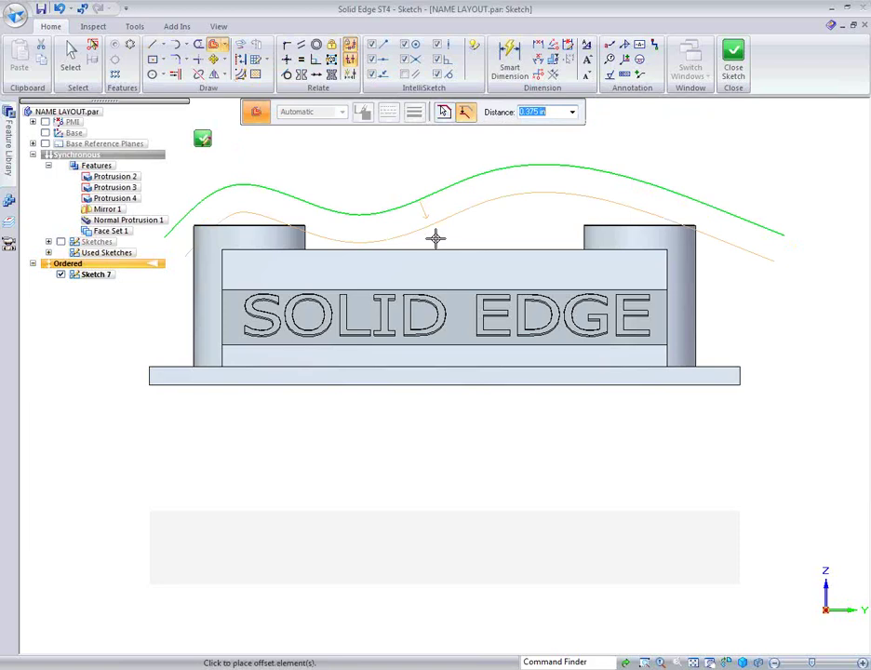
key(BackSpace)
key(Return)
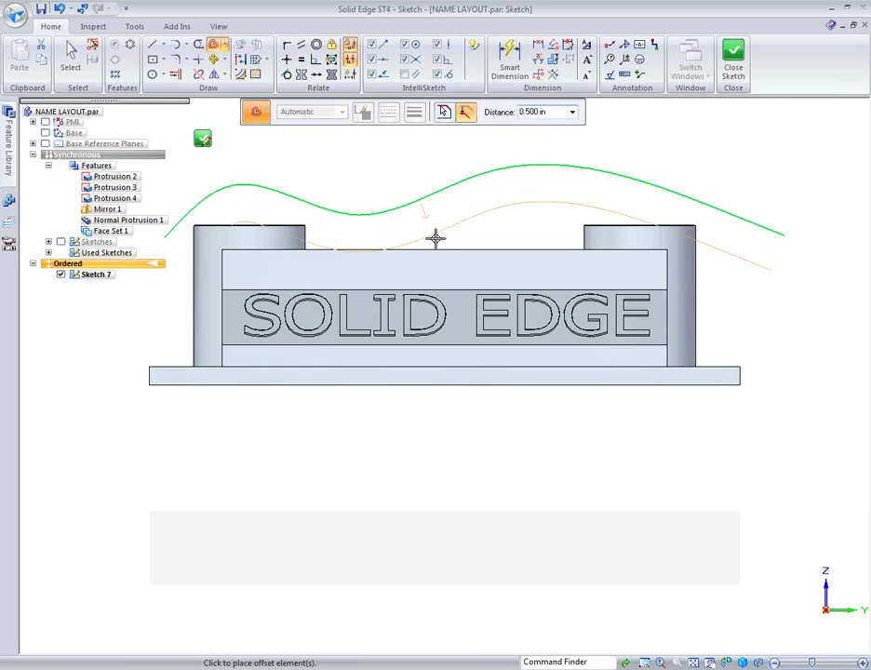
click(434, 239)
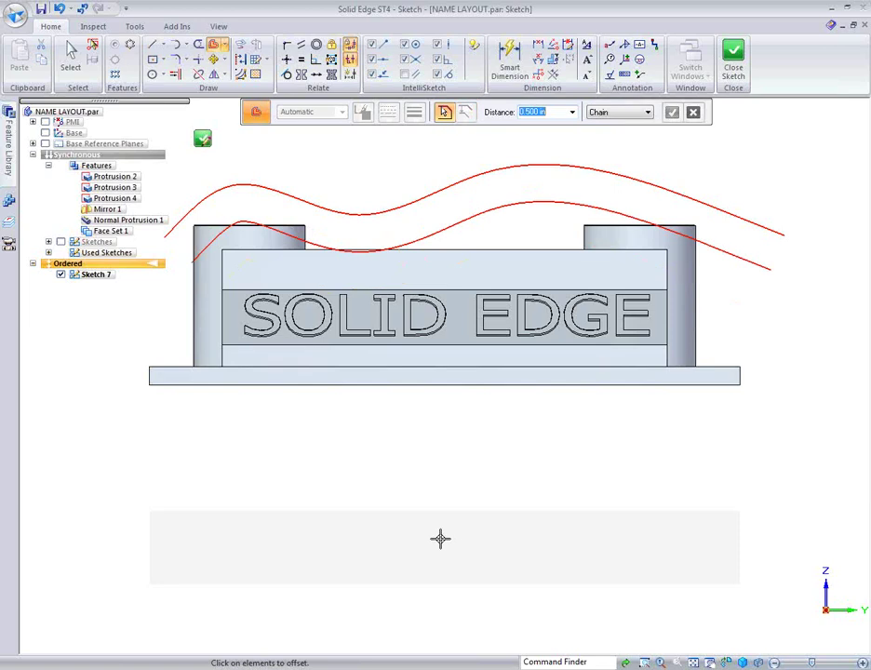
click(202, 138)
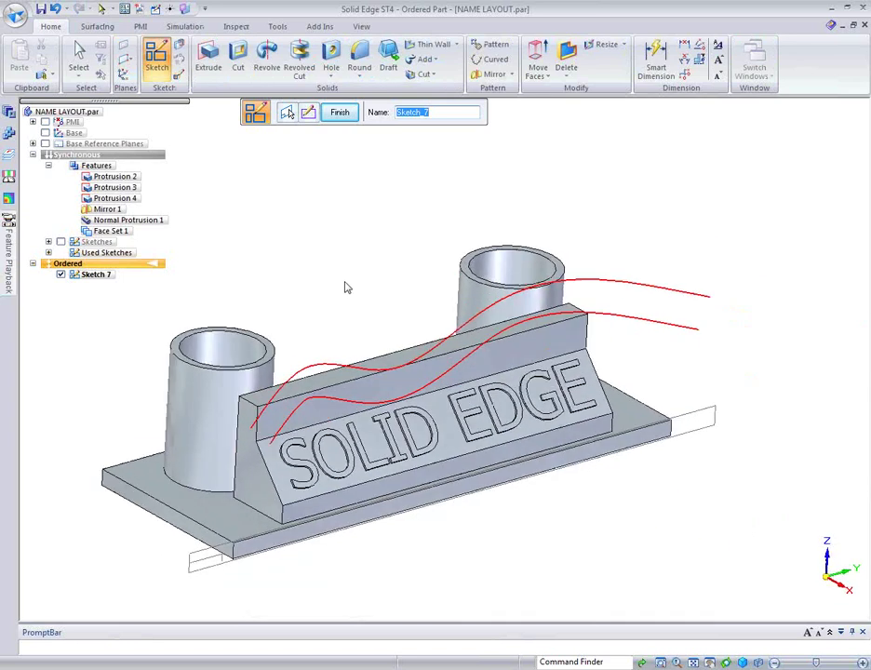
Extrude the upper wavy curve as a surface about 1.45 in toward the cylindrical holders
click(96, 26)
click(146, 75)
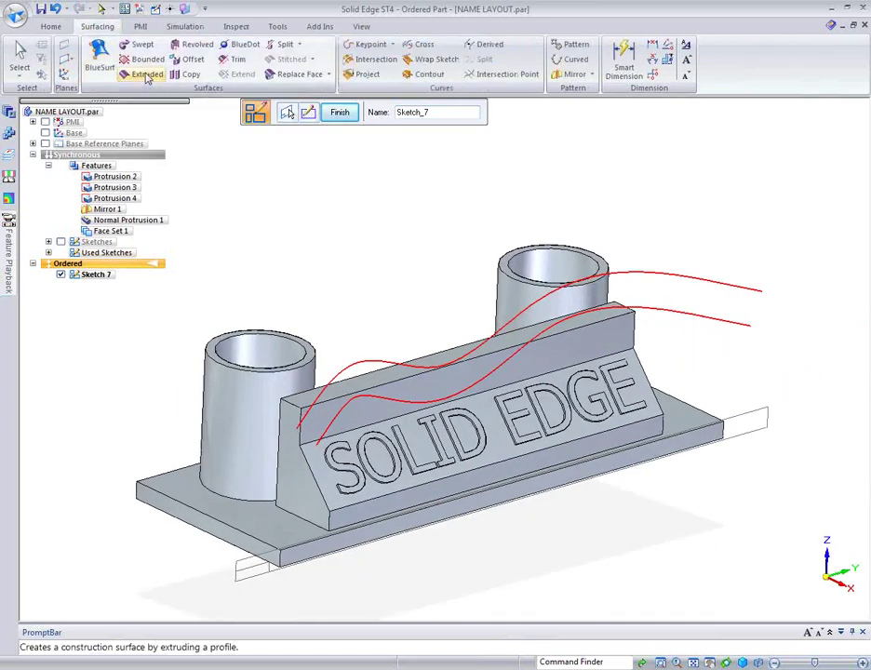
click(379, 362)
right_click(385, 329)
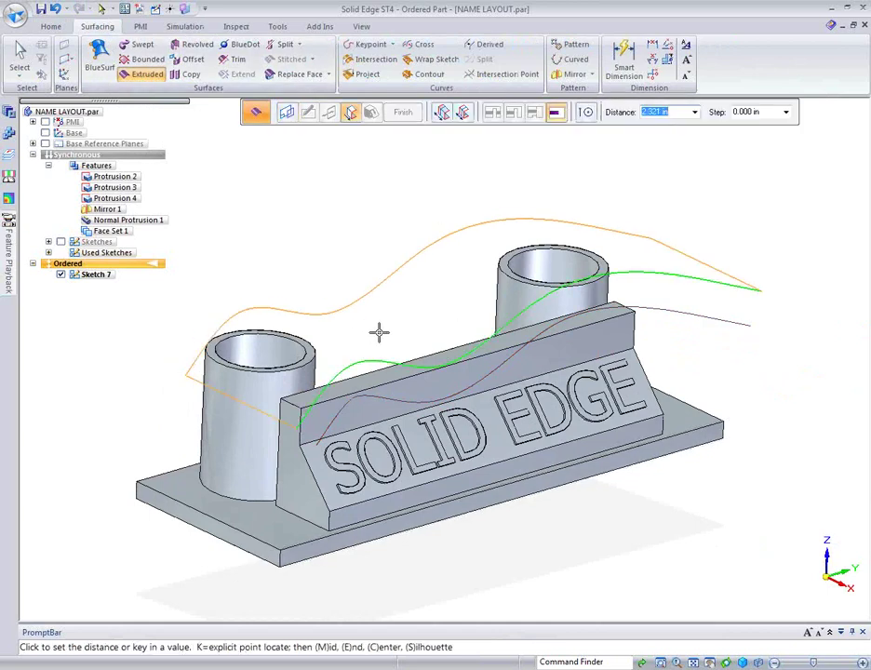
mouse_move(377, 332)
middle_down()
mouse_move(446, 319)
mouse_move(496, 278)
middle_up()
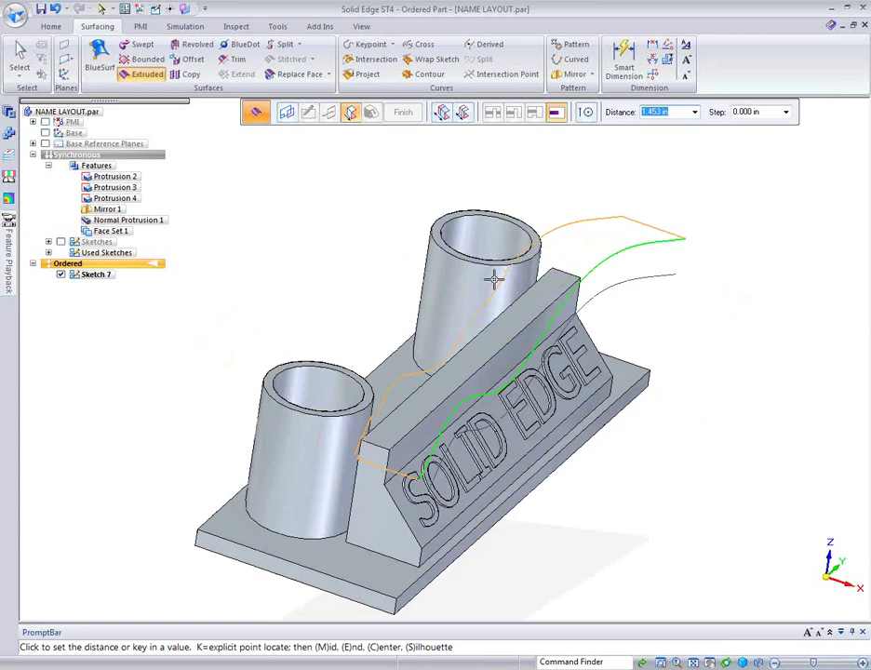
click(496, 278)
right_click(654, 354)
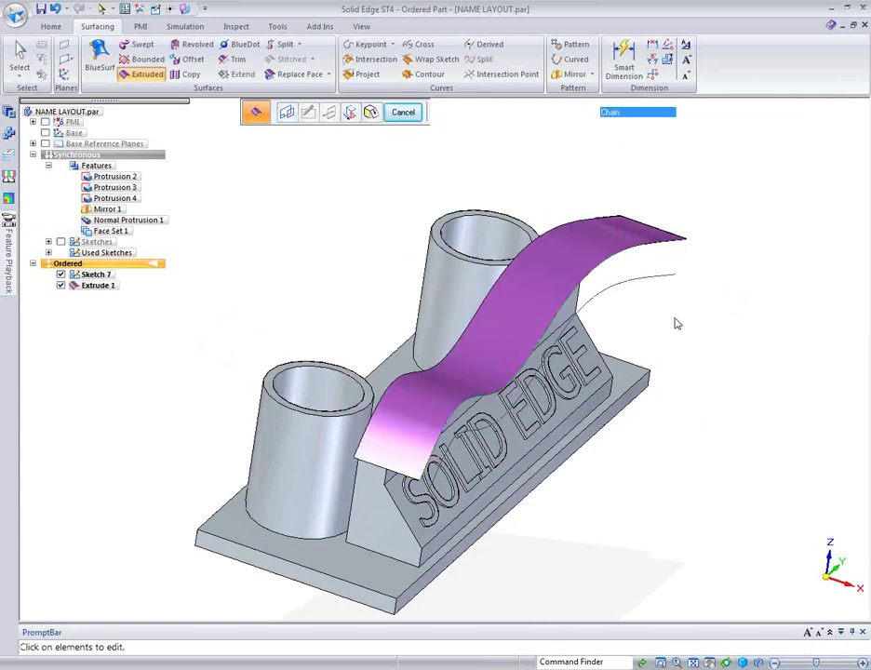
Extrude the lower wavy curve as a surface about 1.2 in away from the cylindrical holders
click(653, 296)
right_click(663, 298)
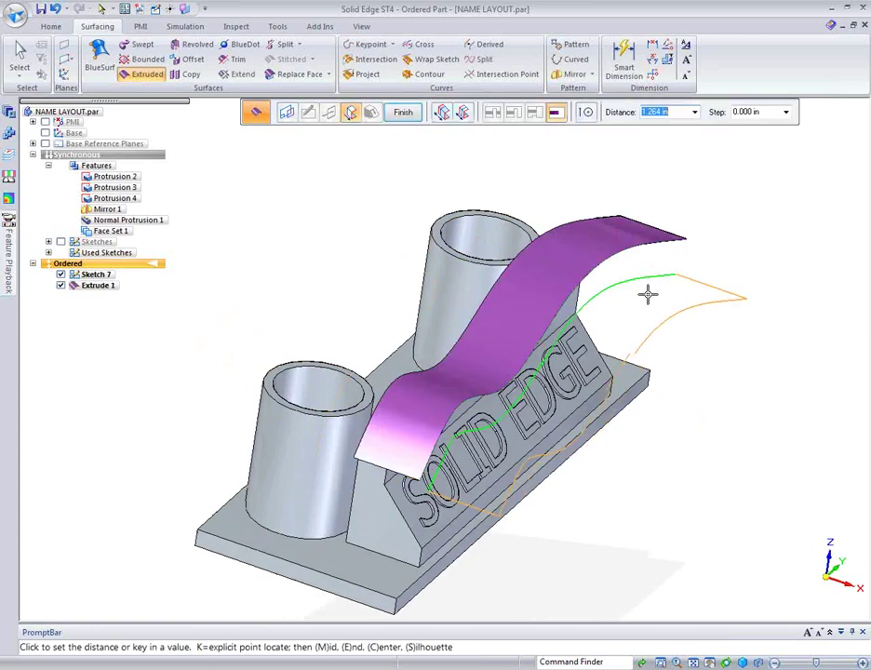
click(633, 296)
right_click(707, 357)
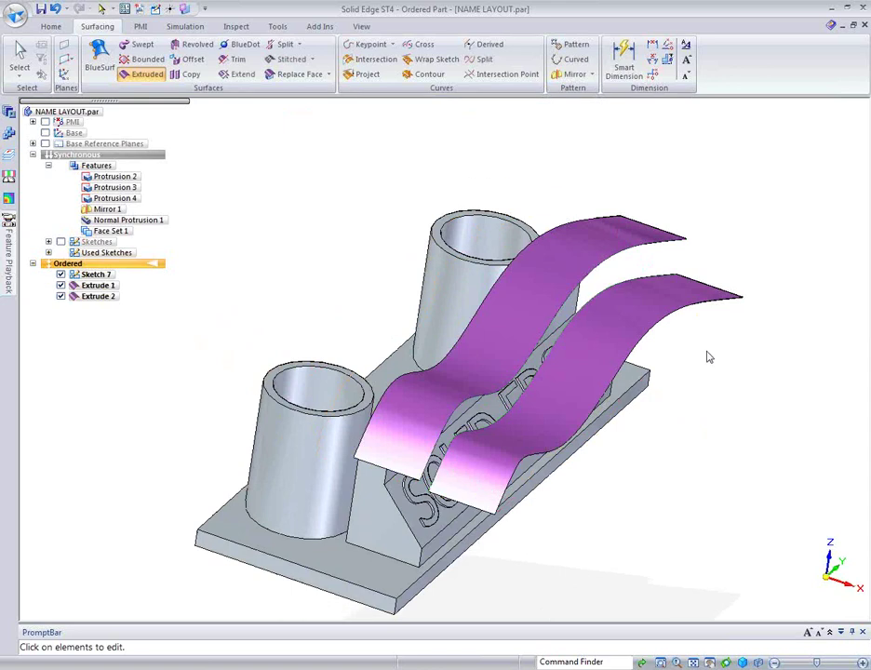
Replace the top faces of both cylindrical holders with the upper wavy surface
key(Escape)
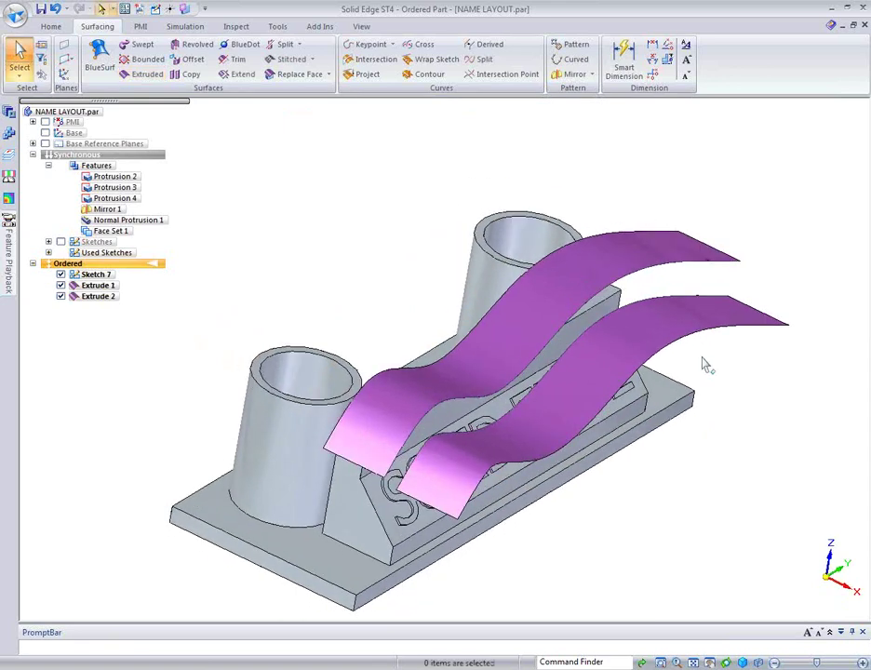
click(300, 74)
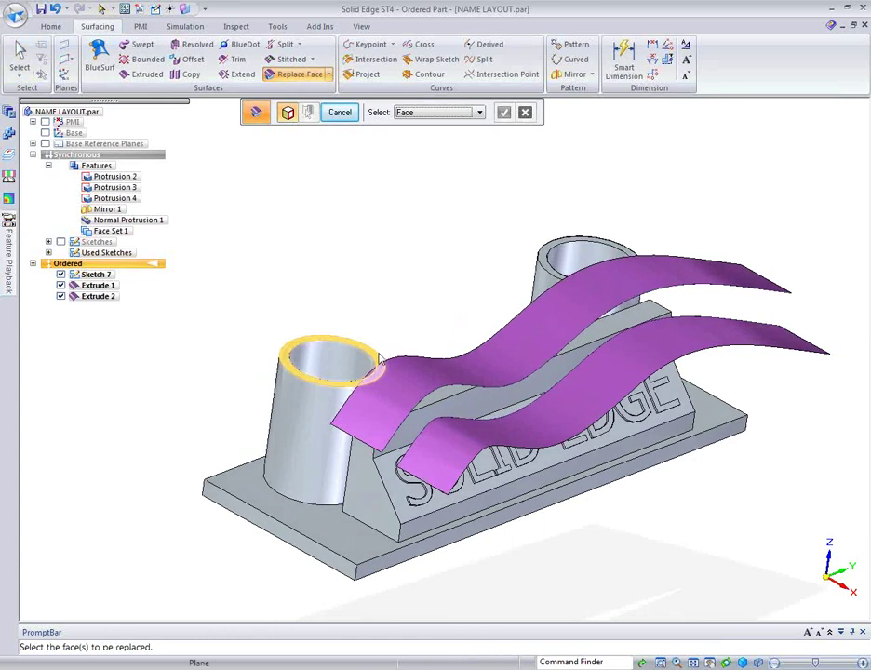
click(377, 361)
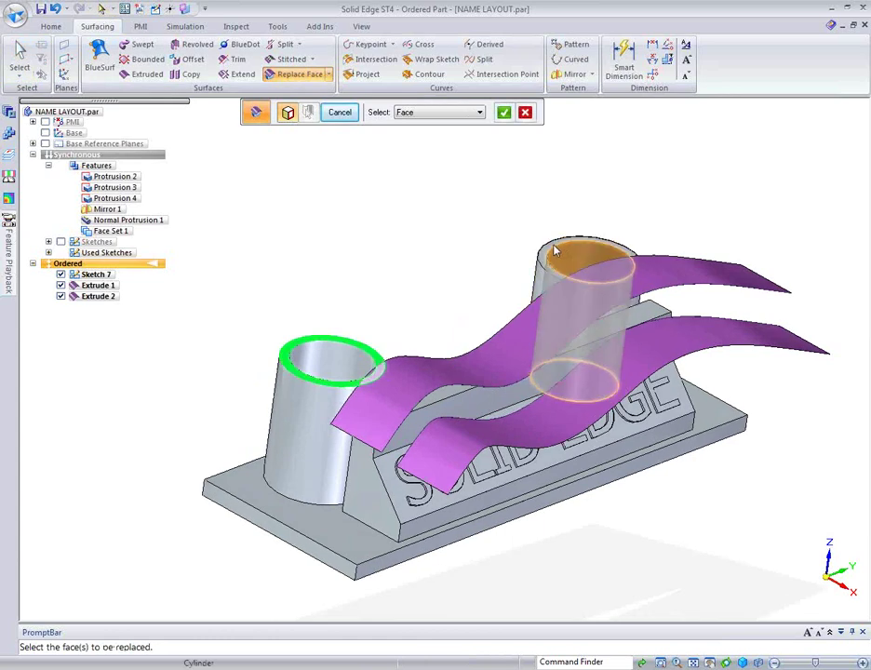
click(555, 250)
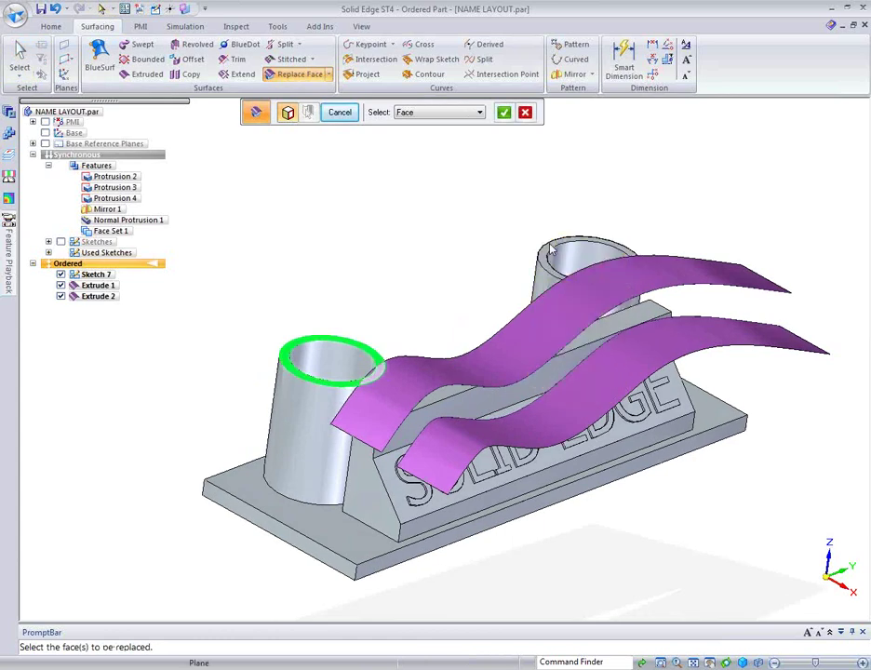
right_click(439, 220)
click(523, 348)
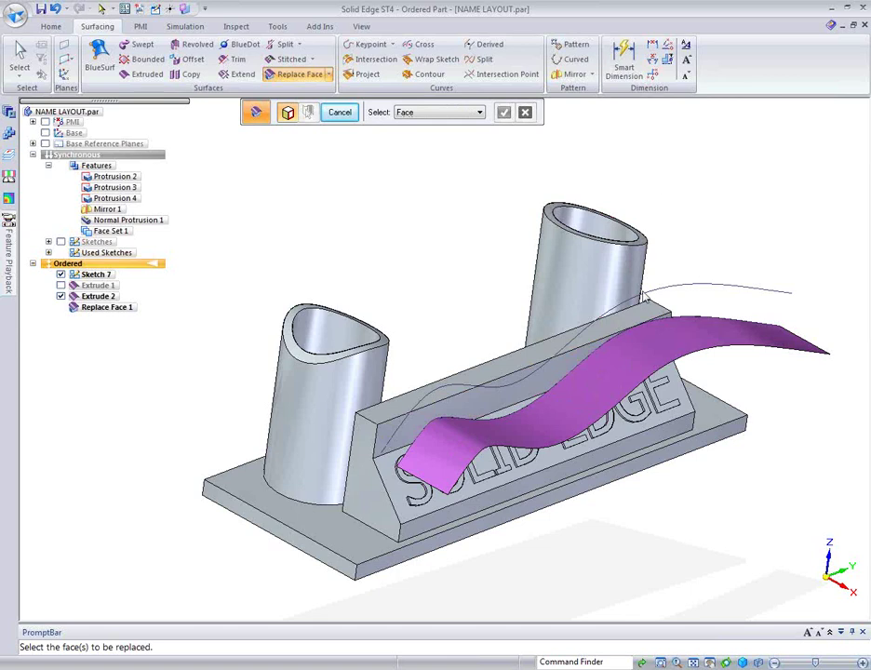
Replace the top face of the name block behind the SOLID EDGE text with the lower wavy surface
click(642, 311)
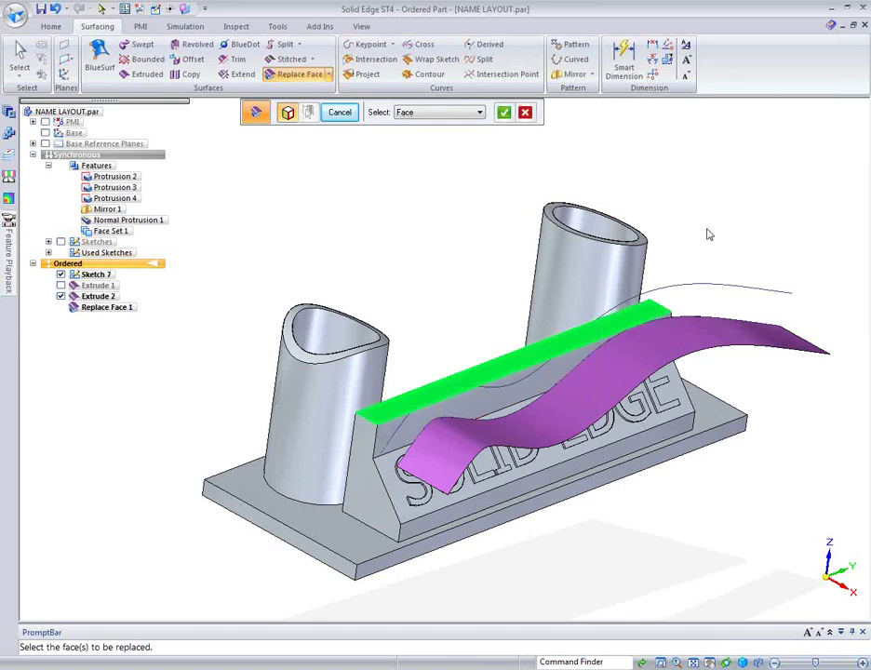
key(Return)
click(729, 337)
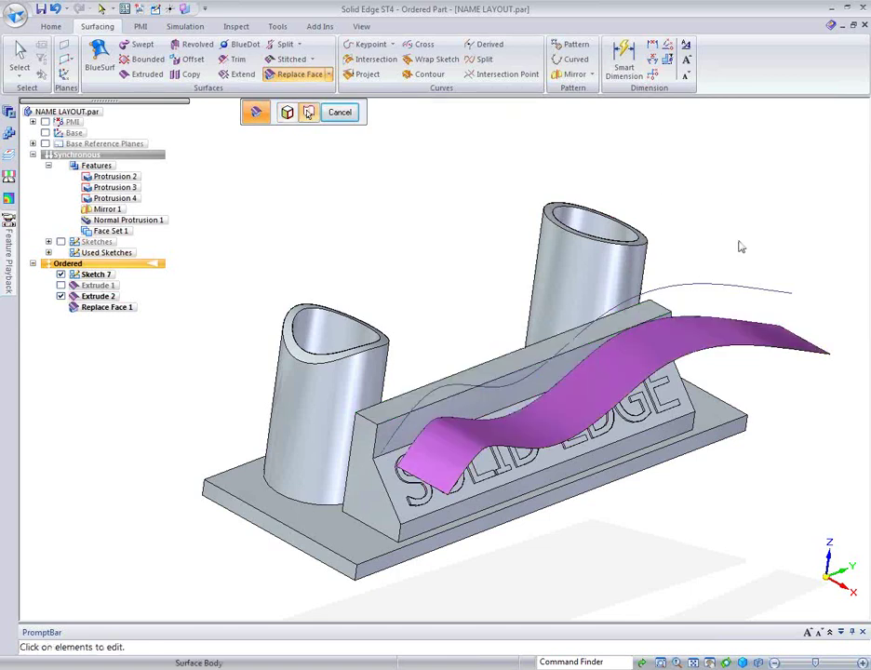
right_click(728, 226)
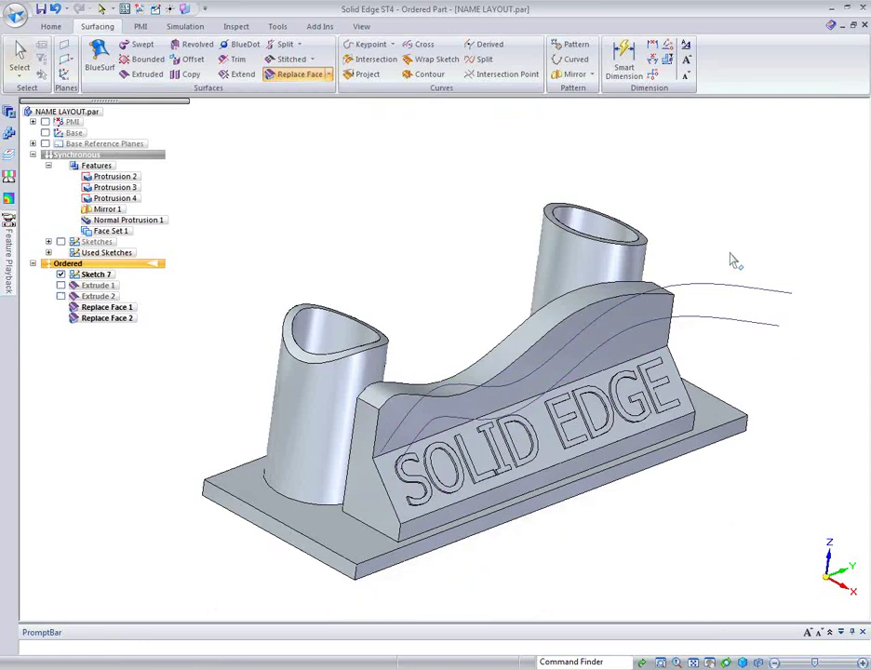
Dynamically edit Sketch 7 and move its lower wavy curve slightly down to lower the name block's top
middle_drag(731, 259, 565, 345)
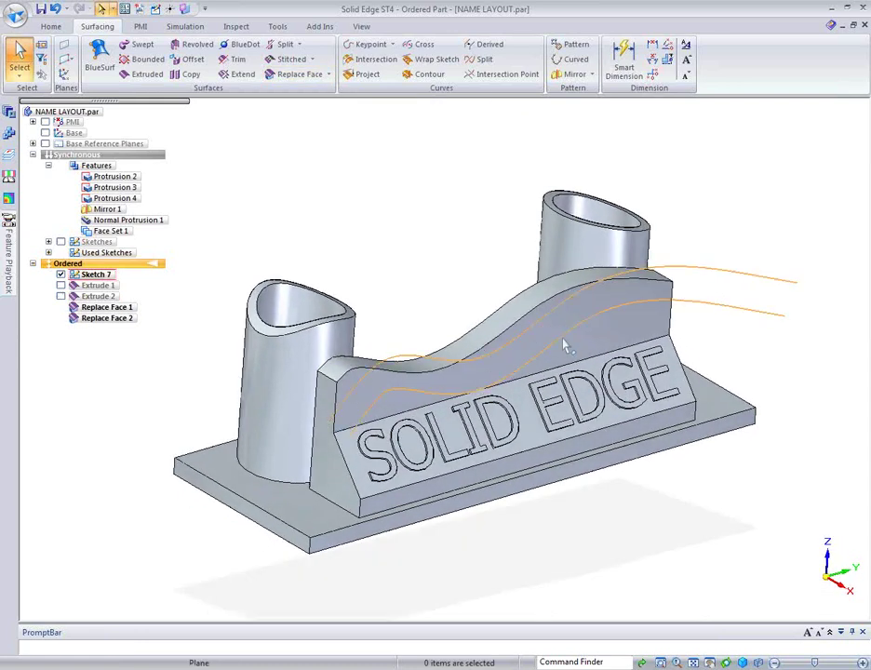
click(565, 346)
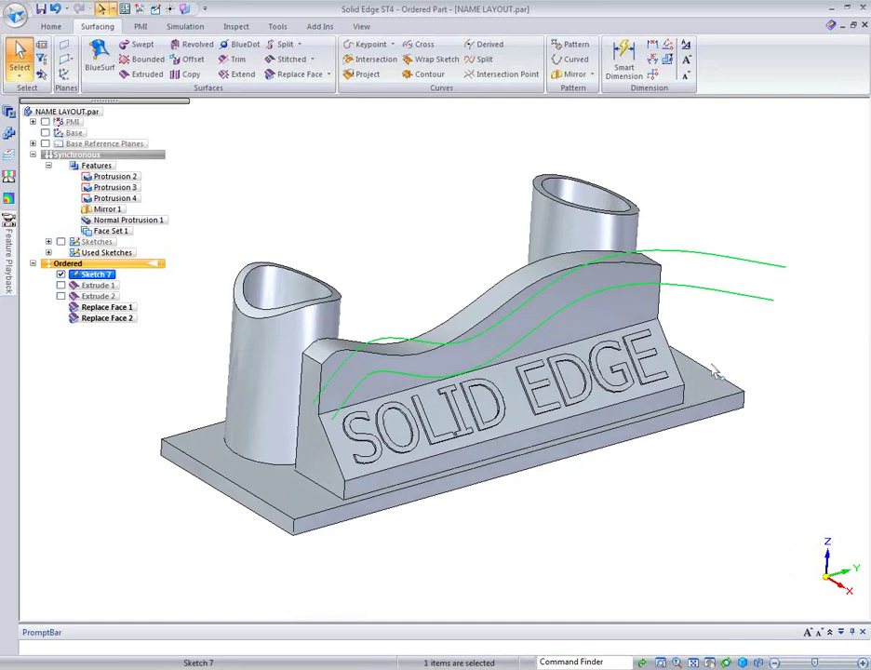
middle_drag(712, 366, 713, 354)
click(704, 325)
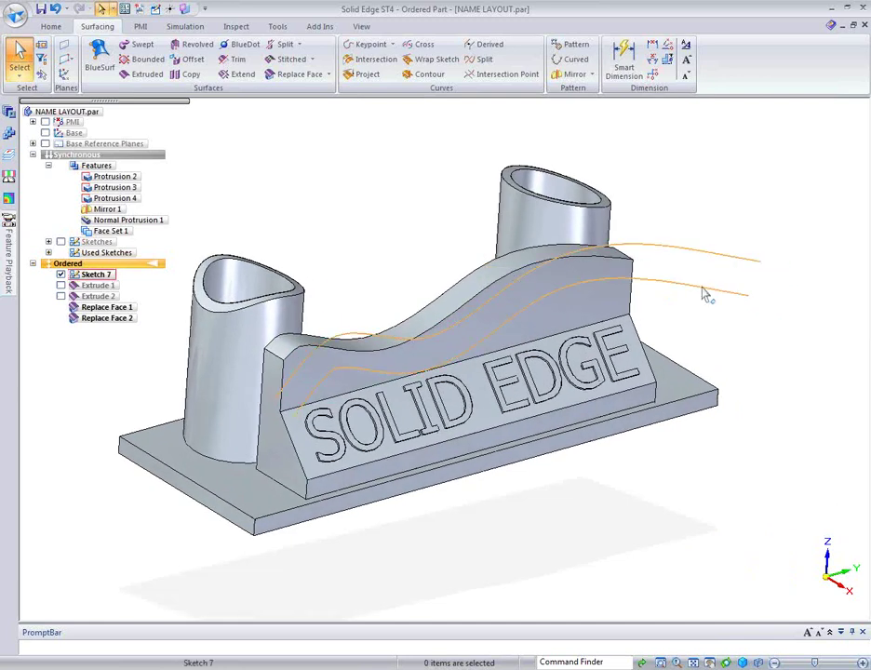
click(704, 294)
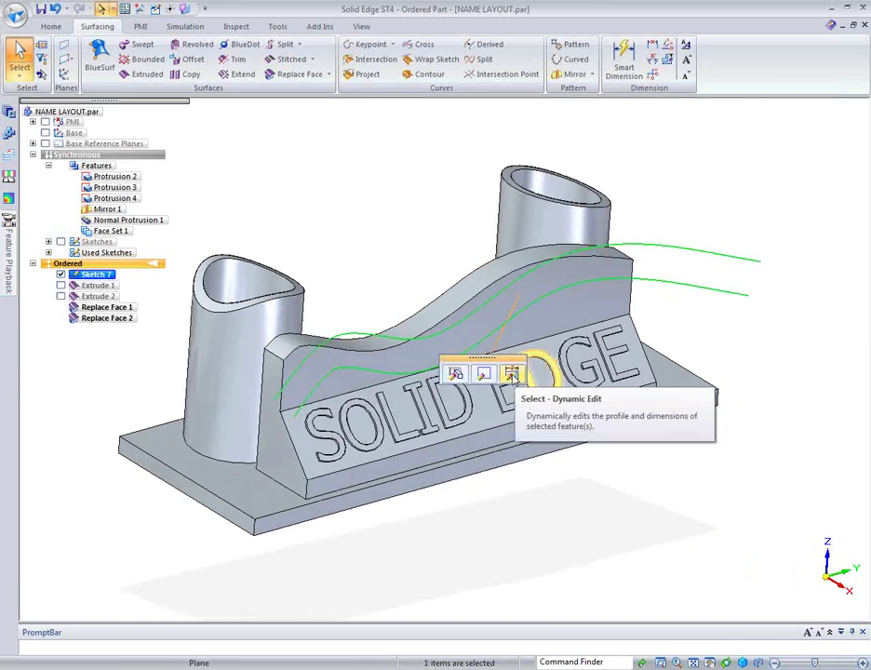
click(512, 374)
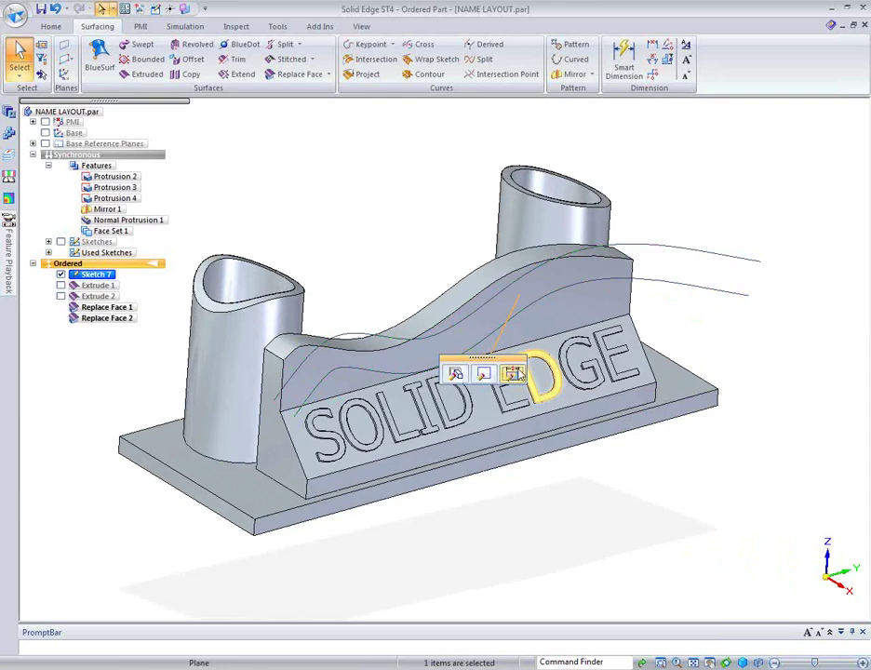
click(664, 291)
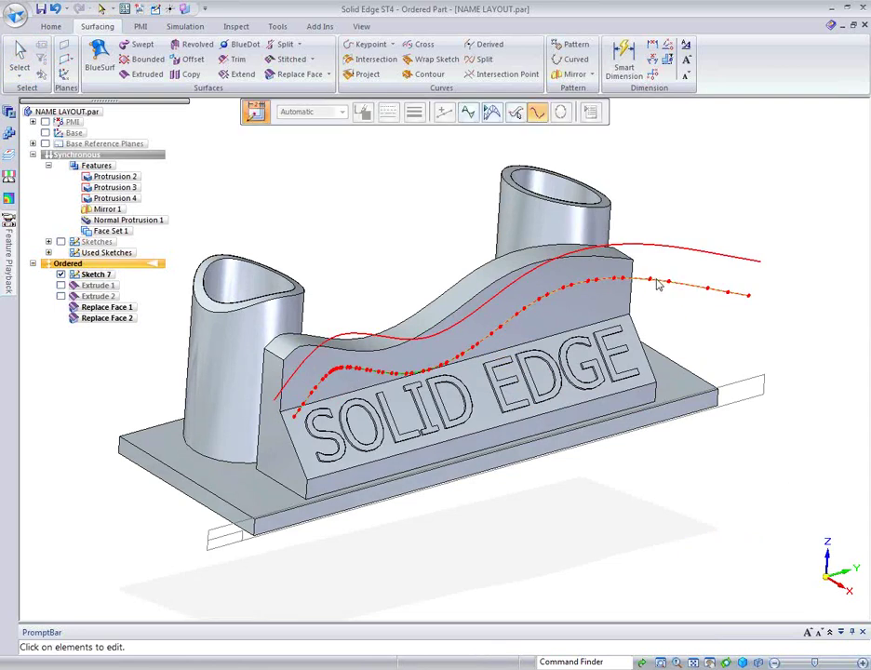
mouse_move(656, 283)
mouse_down()
mouse_move(656, 304)
mouse_move(662, 295)
mouse_up()
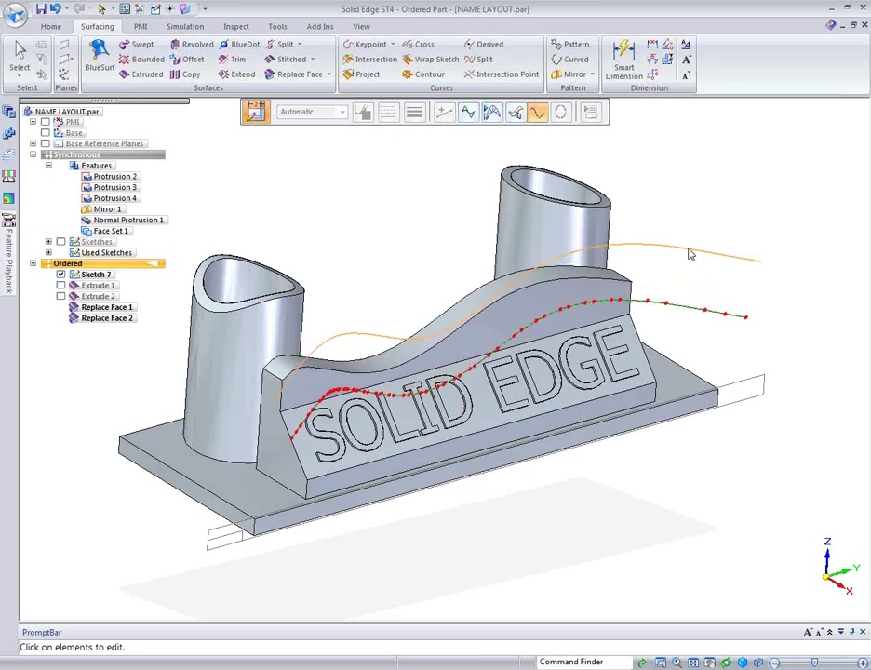
Move the upper wavy curve of Sketch 7 down to shorten the cylindrical holders, and finish the dynamic edit
click(688, 255)
drag(690, 258, 687, 269)
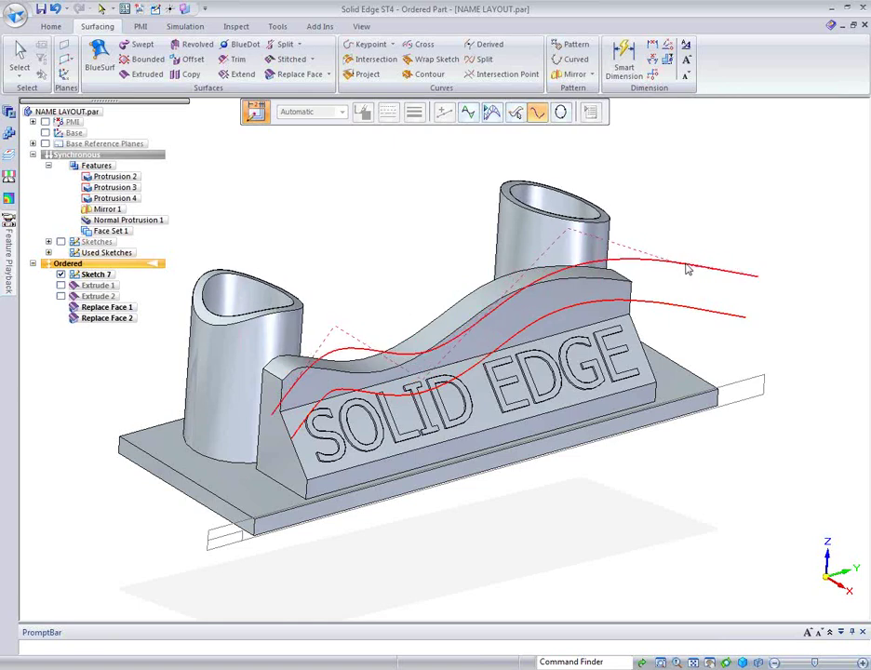
drag(687, 270, 687, 274)
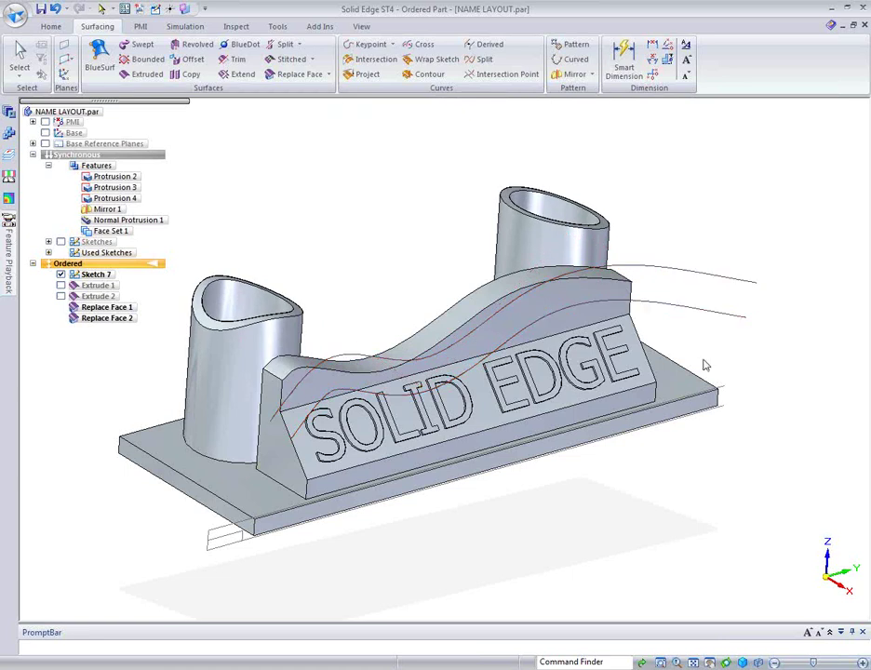
click(693, 404)
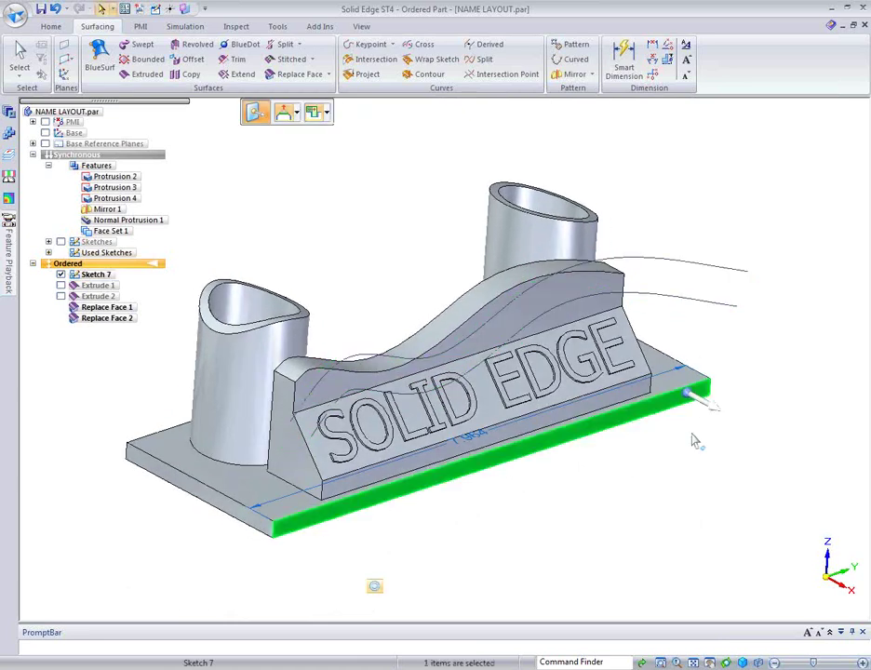
Clear the base plate face selection and hide Sketch 7
click(514, 515)
scroll(516, 522, up, 2)
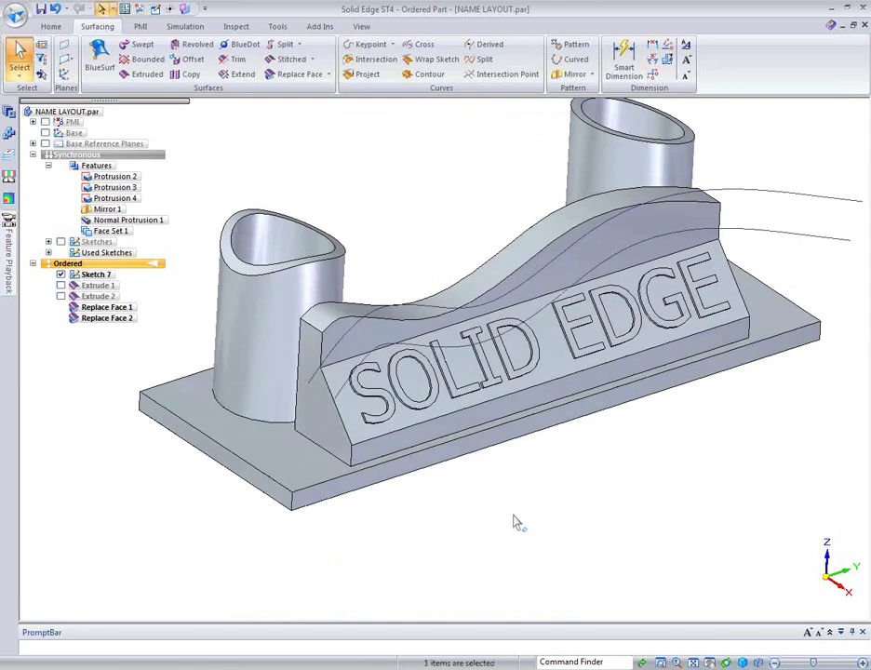
click(60, 275)
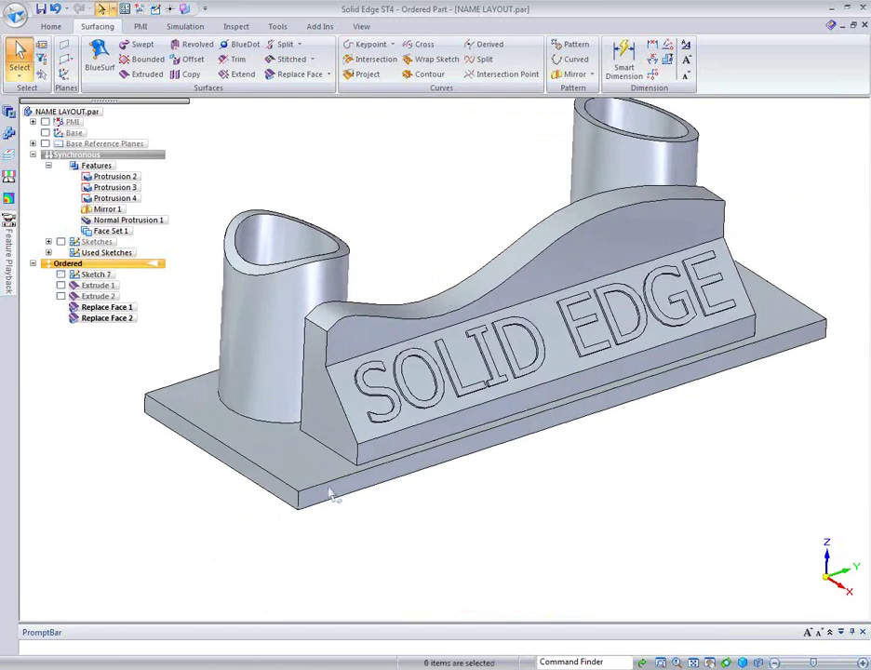
Round the name block's two wavy top edges and the upper and lower edges of the slanted text face with a 0.060 in radius
right_click(483, 522)
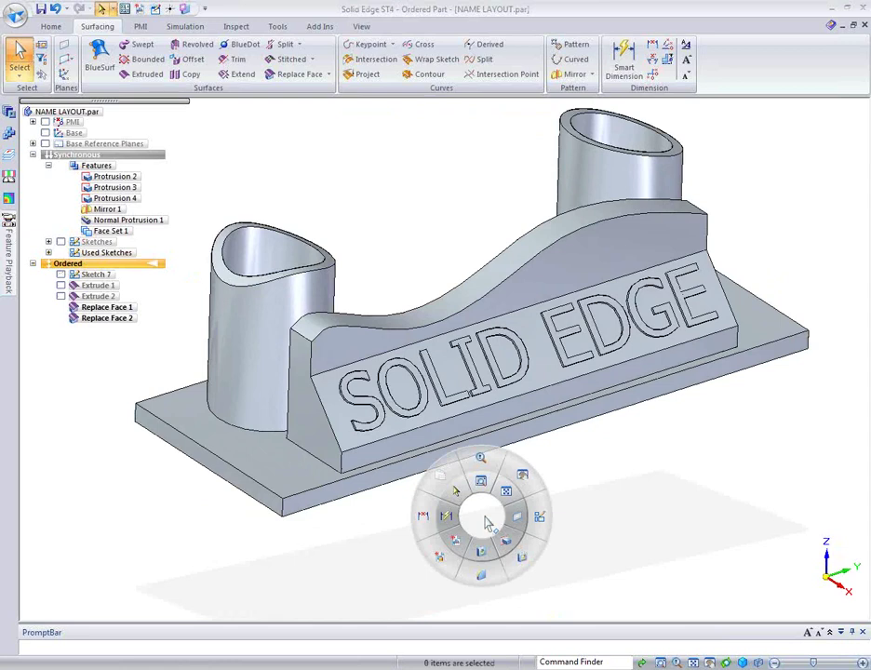
click(481, 577)
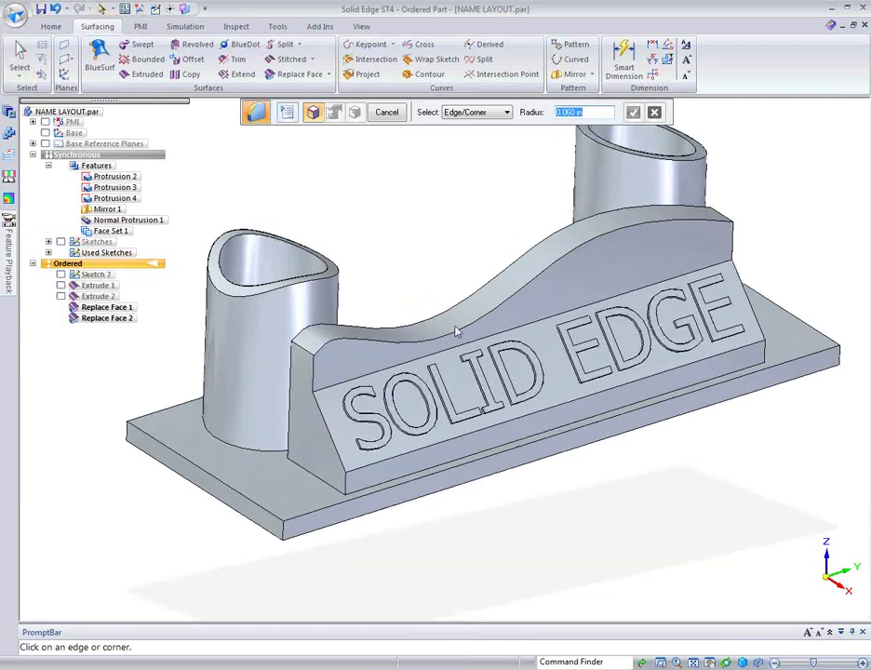
click(457, 317)
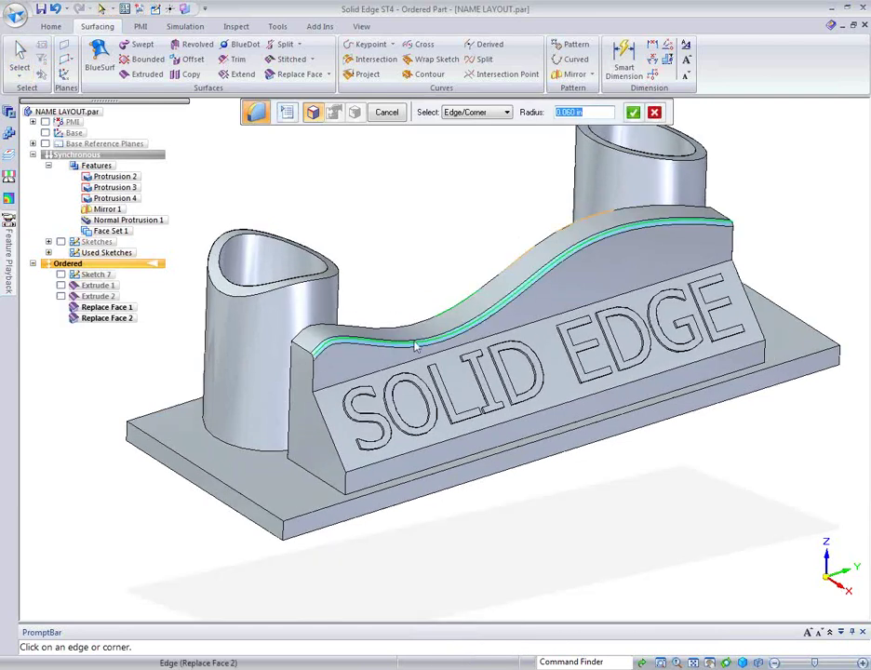
click(456, 313)
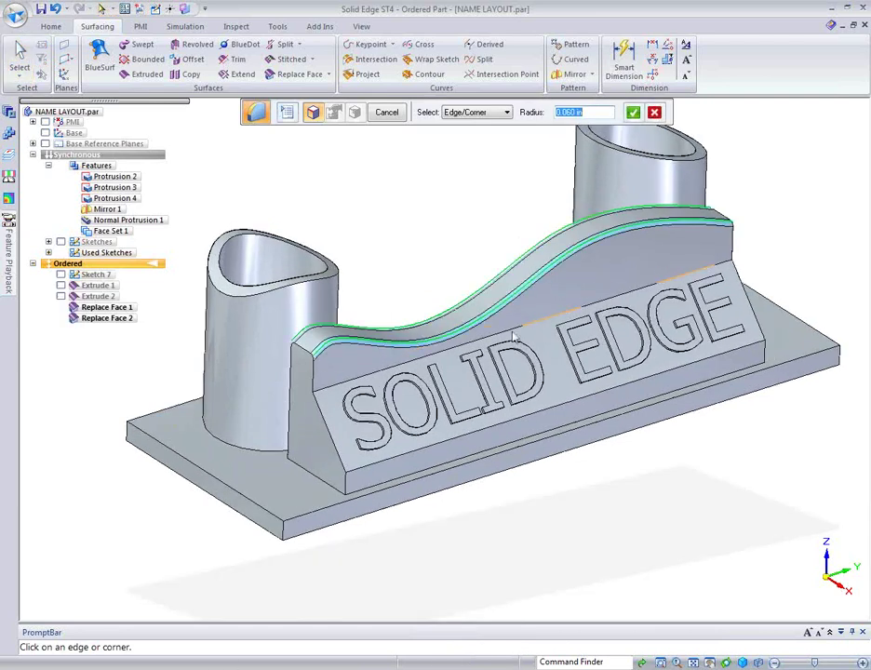
click(549, 408)
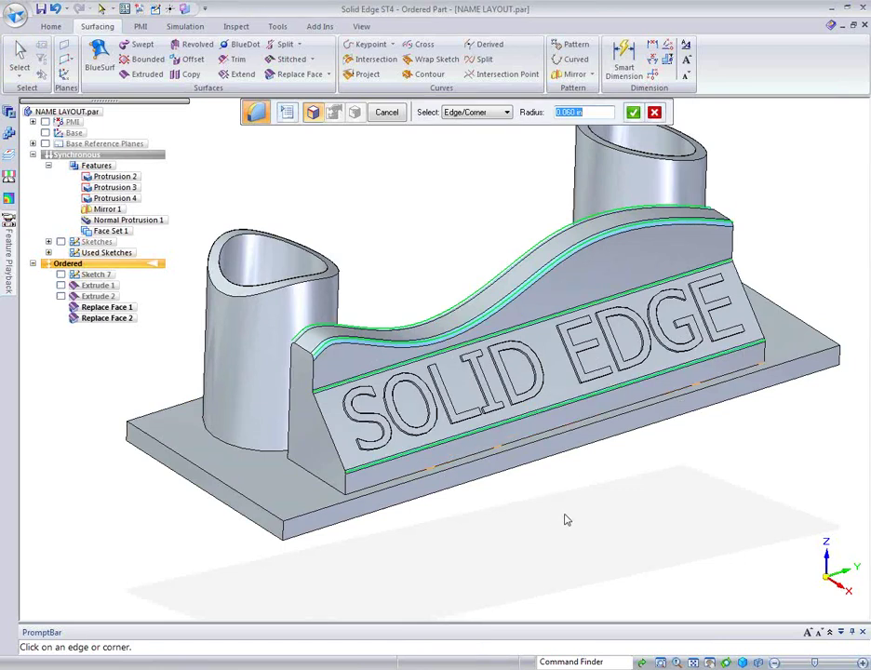
key(Return)
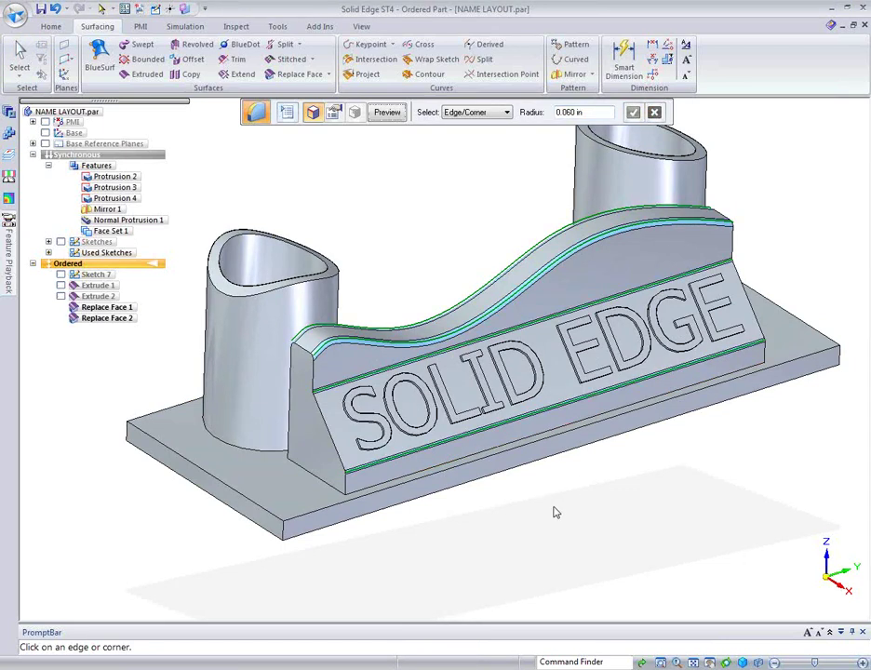
Finish the round and apply the Wood, Cherry material to the model from the Material Table
middle_drag(553, 512, 57, 72)
click(15, 13)
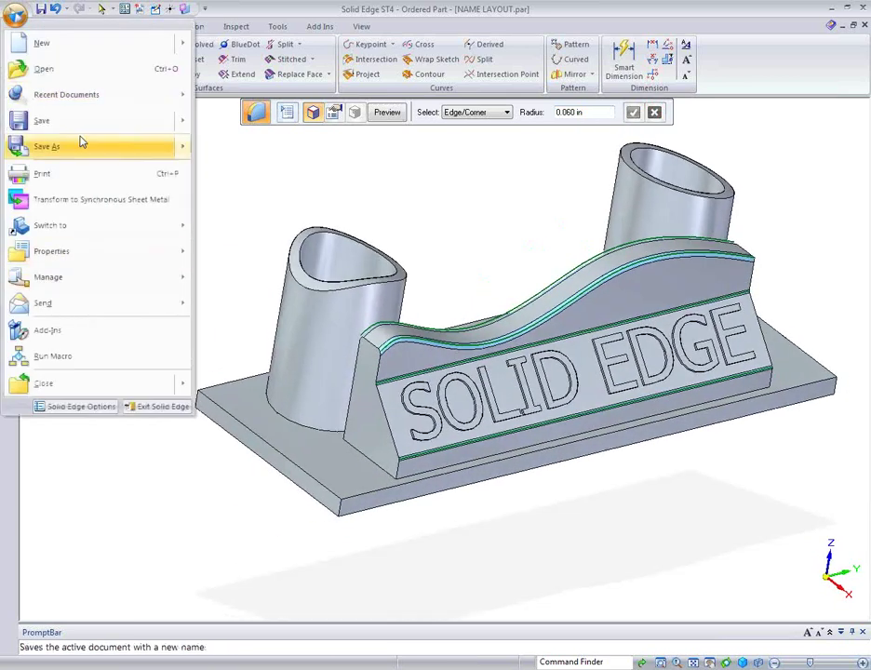
mouse_move(77, 140)
mouse_move(65, 228)
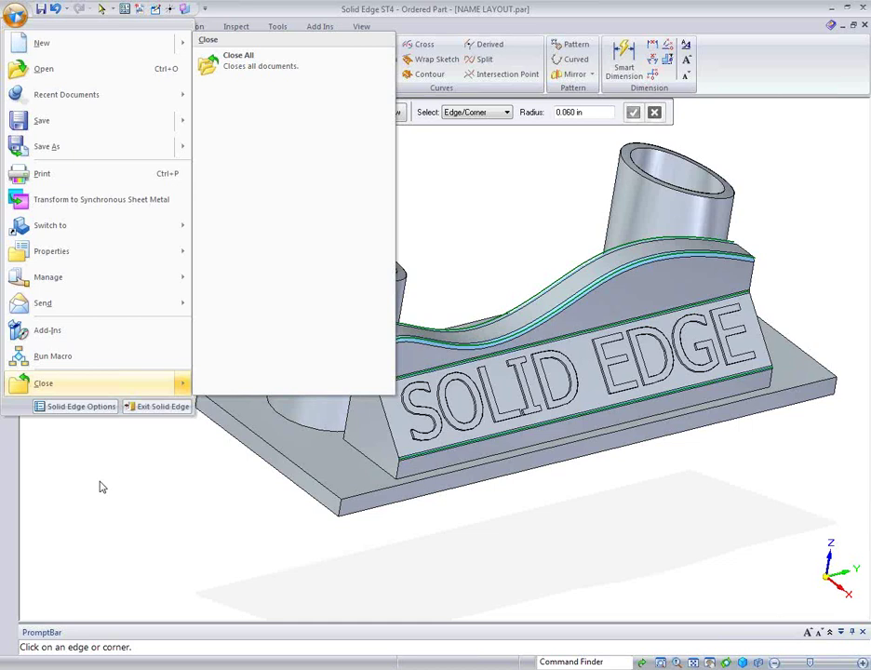
mouse_move(69, 272)
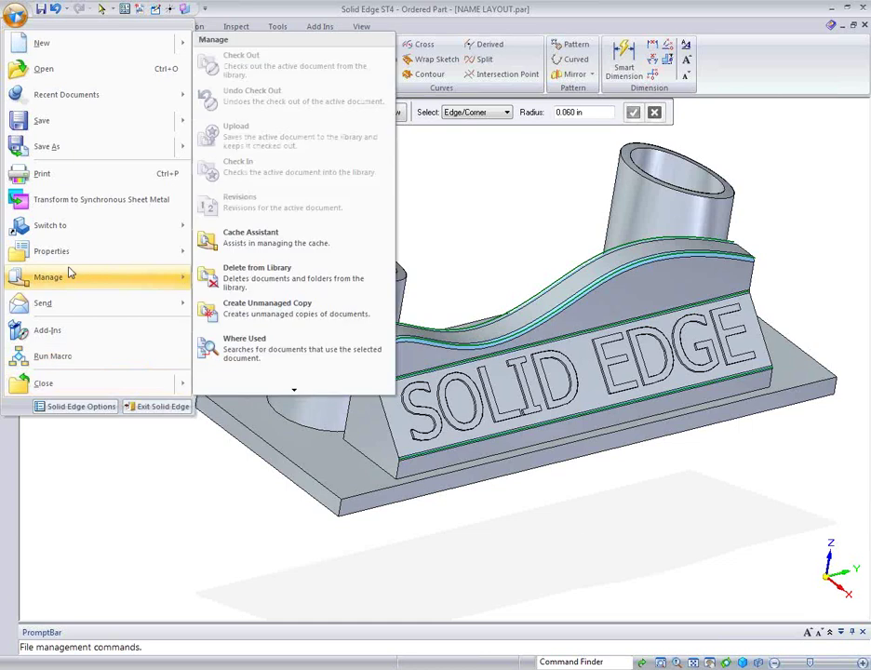
mouse_move(65, 248)
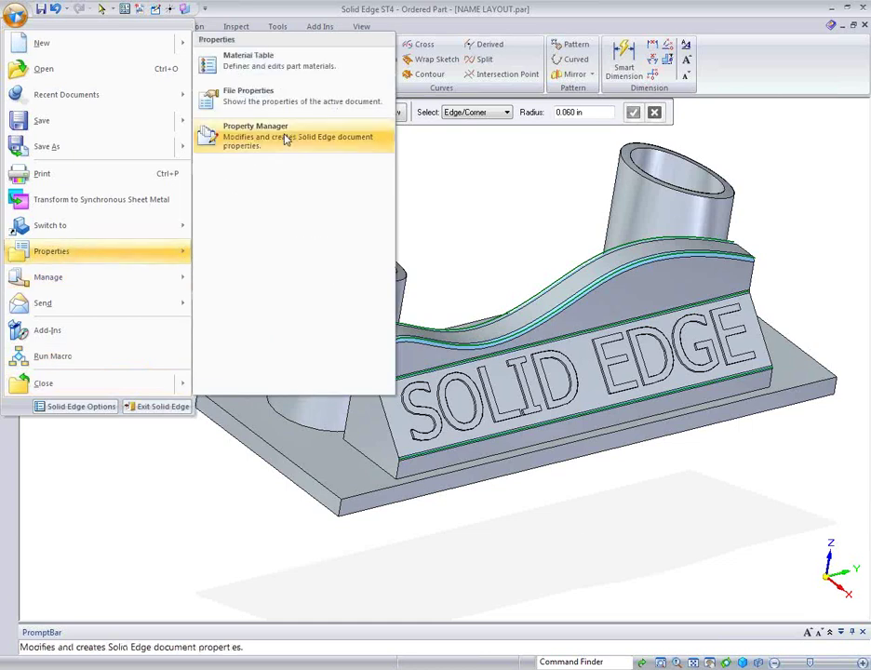
click(270, 65)
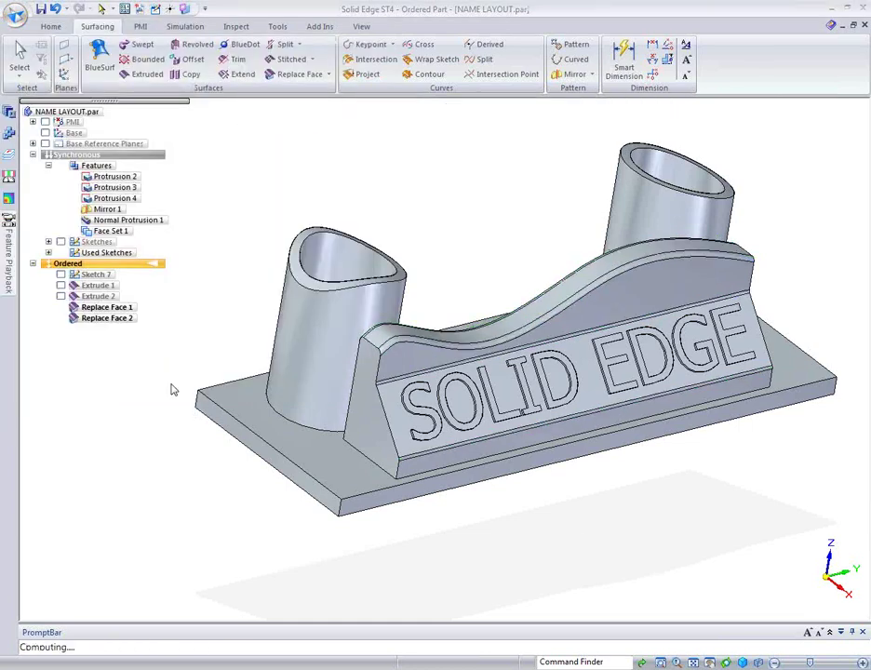
click(521, 190)
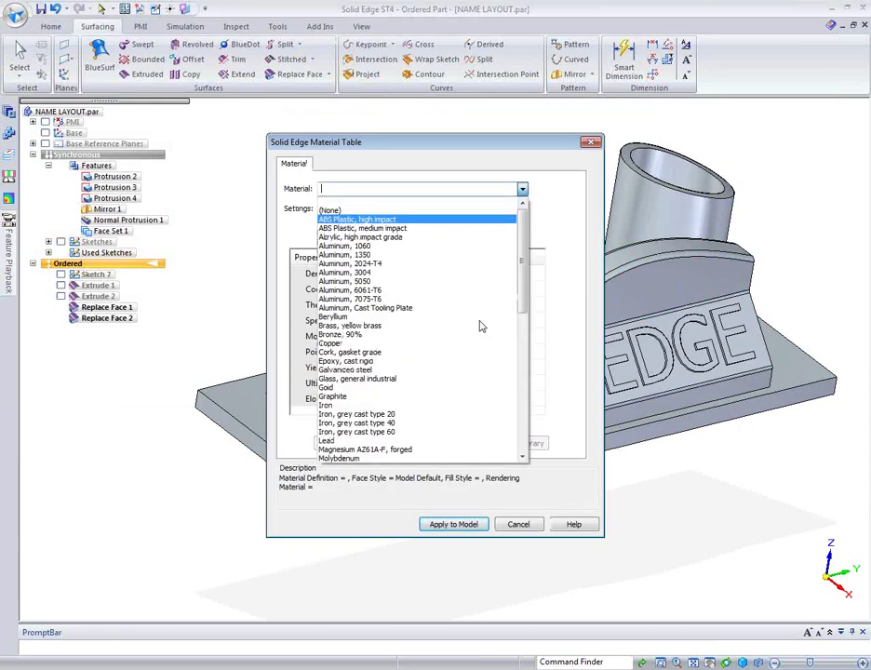
scroll(425, 424, down, 15)
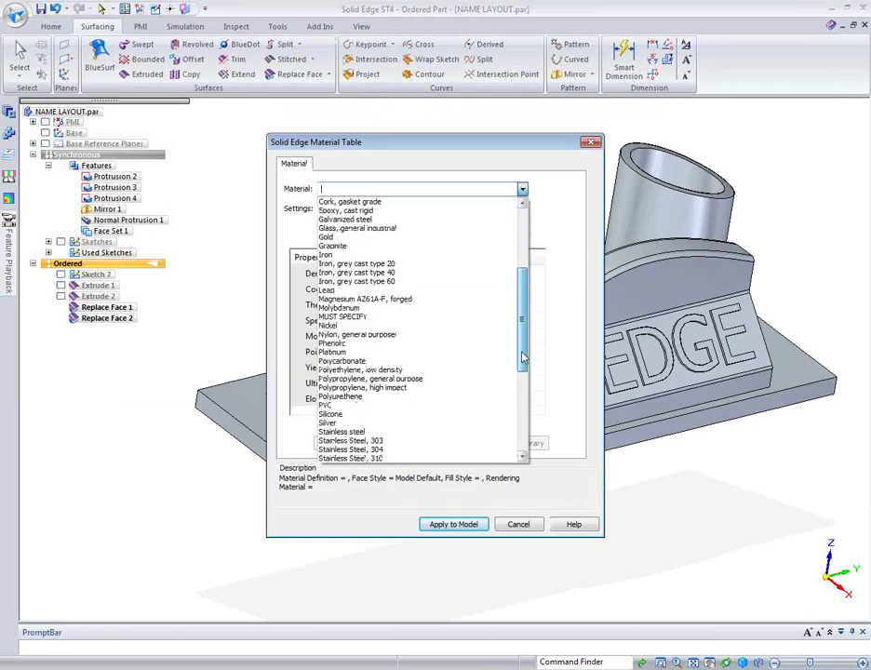
click(391, 414)
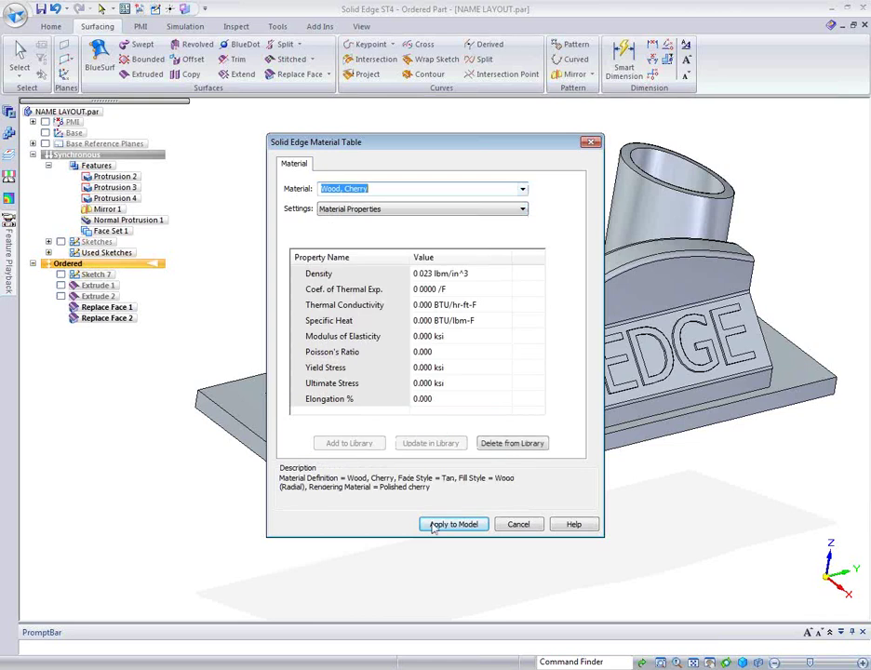
click(440, 525)
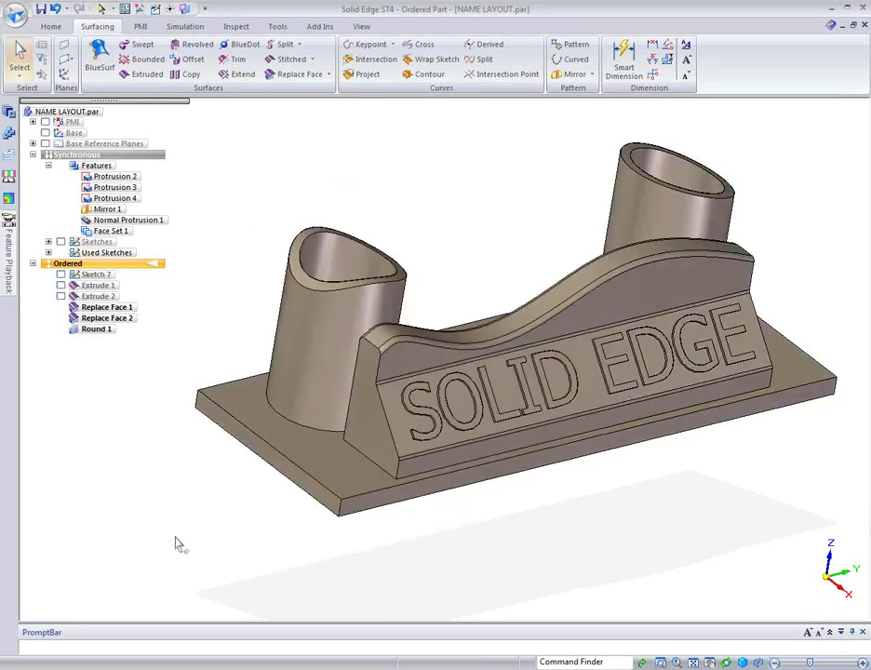
Paint the raised SOLID EDGE text feature with the Gold style using Part Painter with the selection type set to Feature
scroll(401, 194, up, 3)
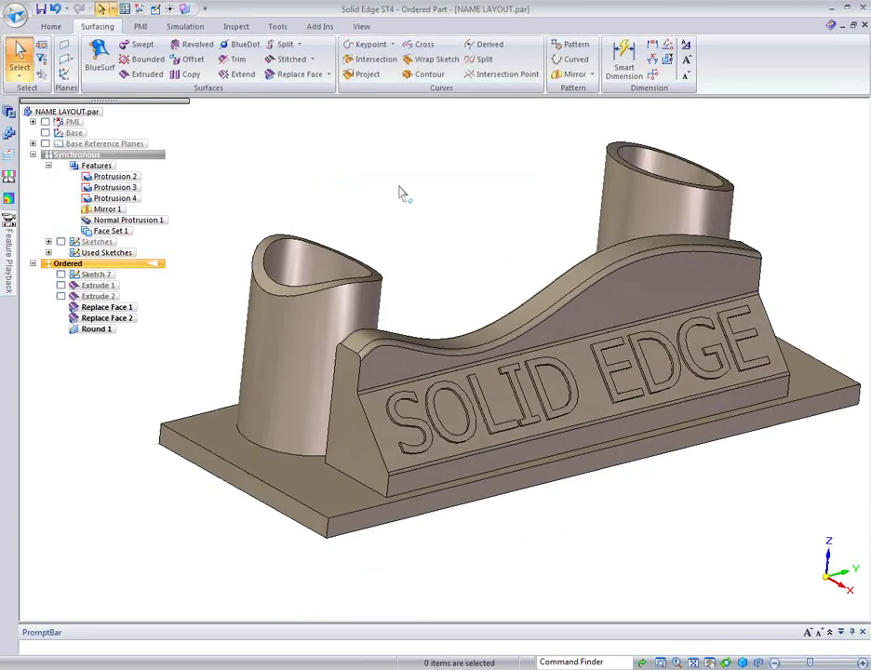
click(362, 28)
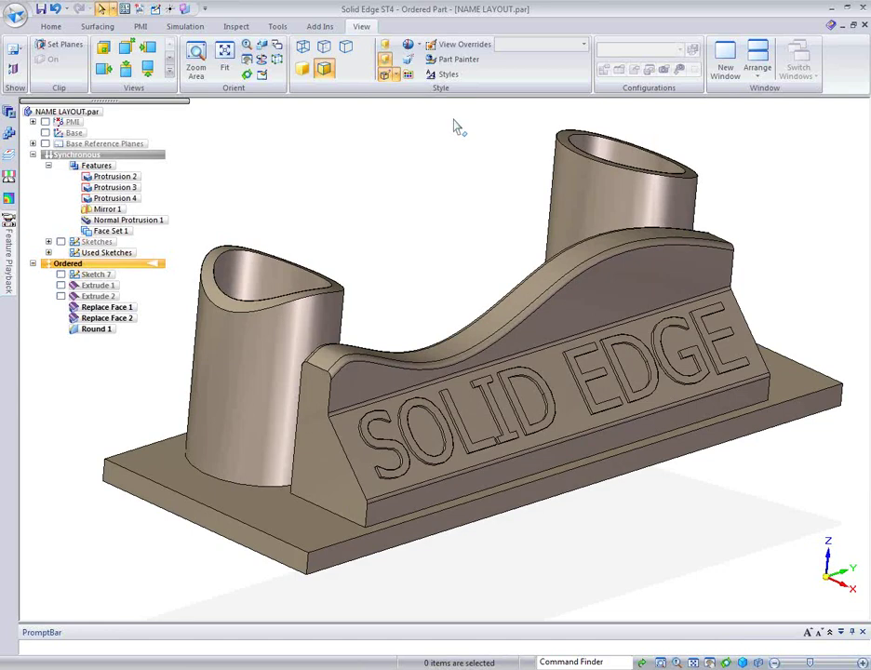
click(456, 59)
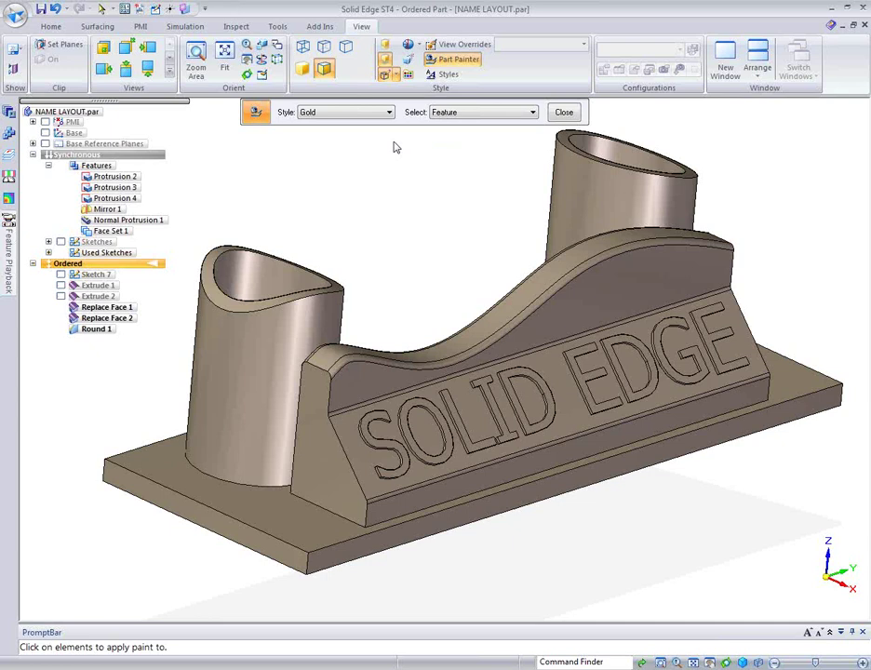
click(389, 111)
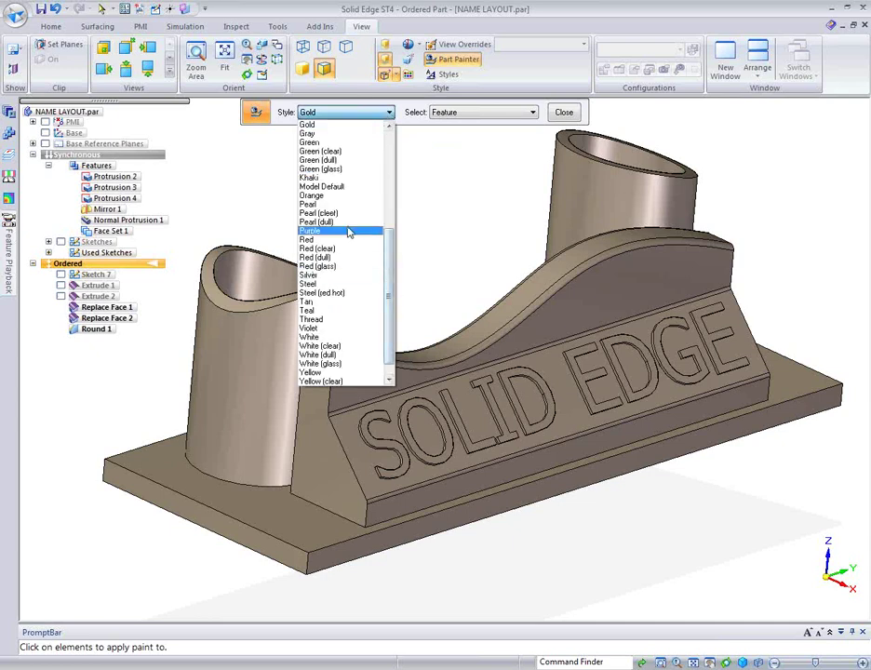
click(333, 124)
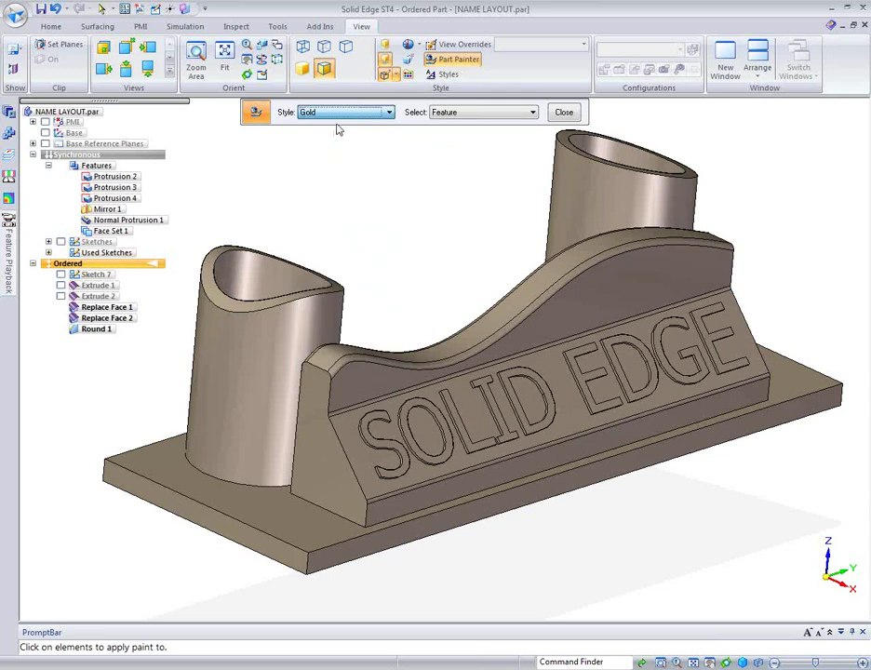
click(526, 114)
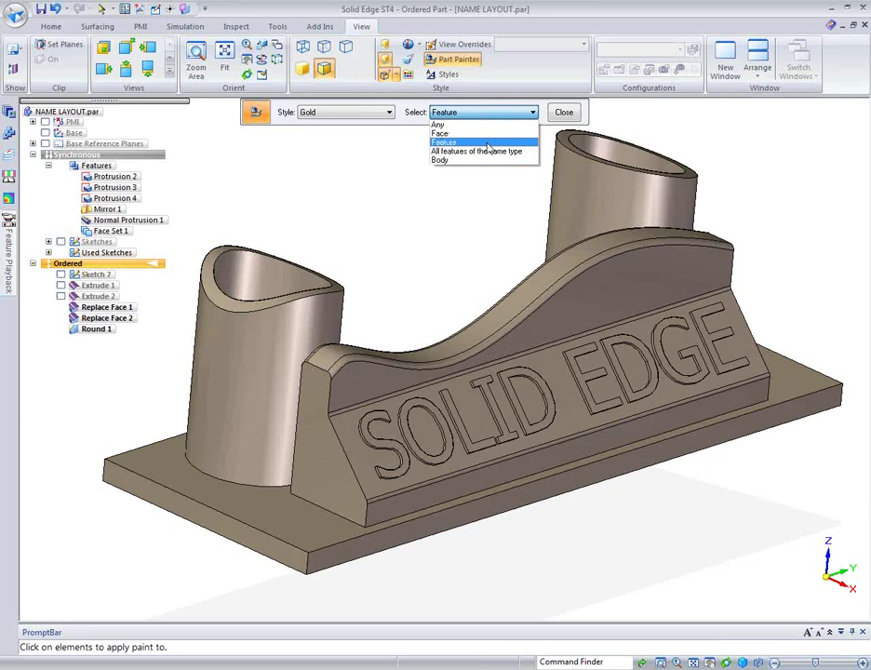
click(486, 143)
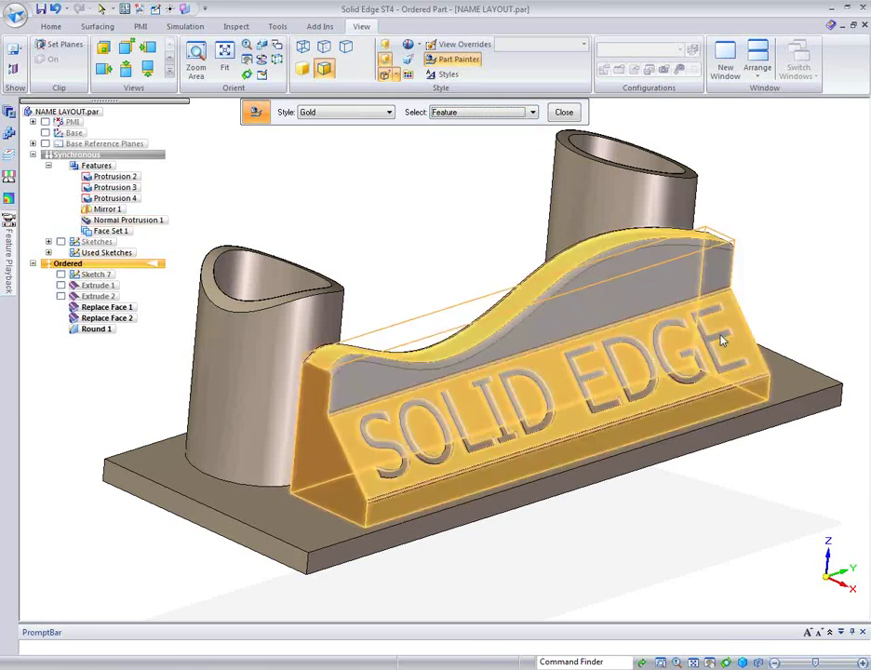
middle_drag(723, 340, 805, 321)
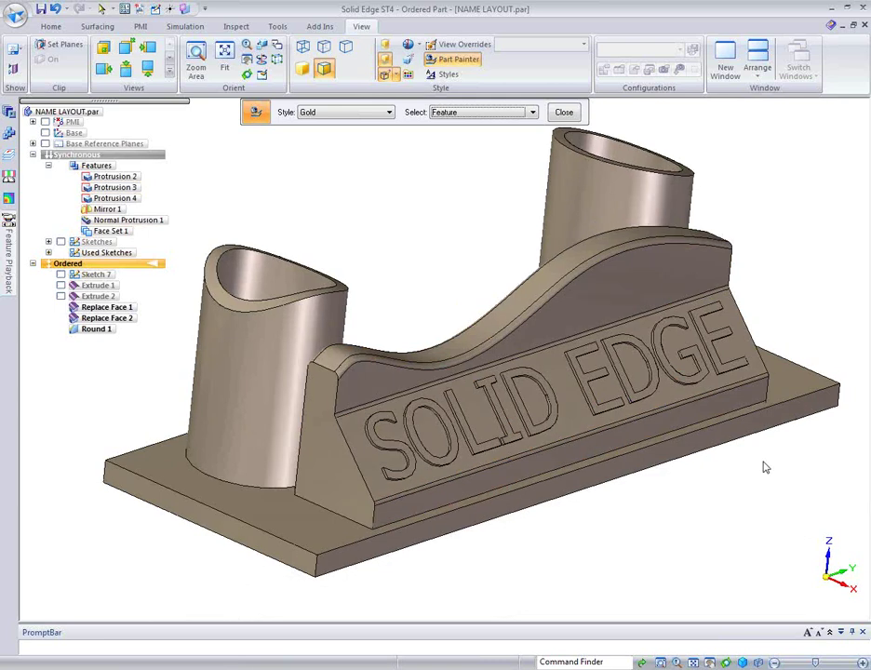
mouse_move(765, 467)
middle_down()
mouse_move(625, 546)
mouse_move(552, 476)
middle_up()
click(552, 476)
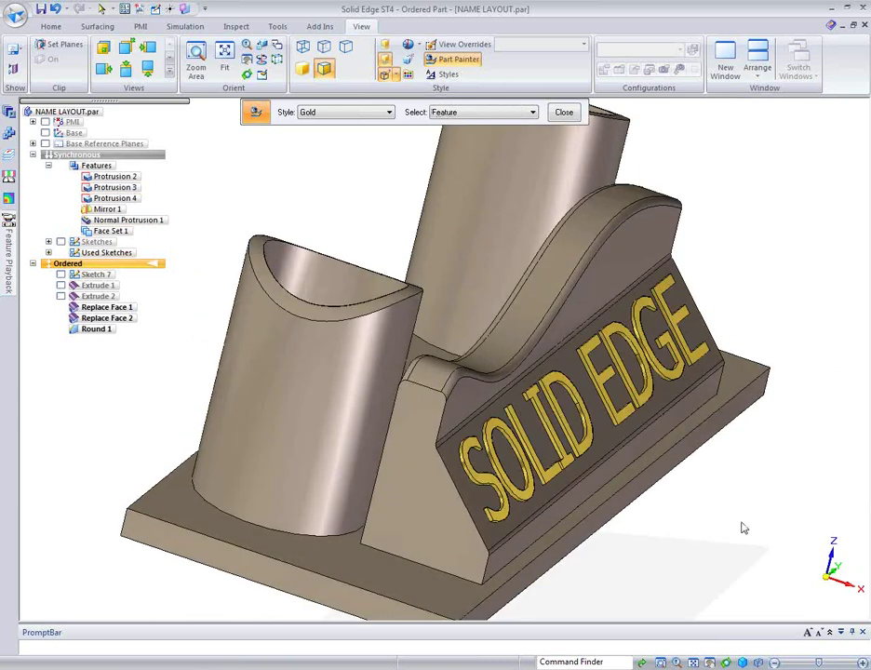
key(ctrl+i)
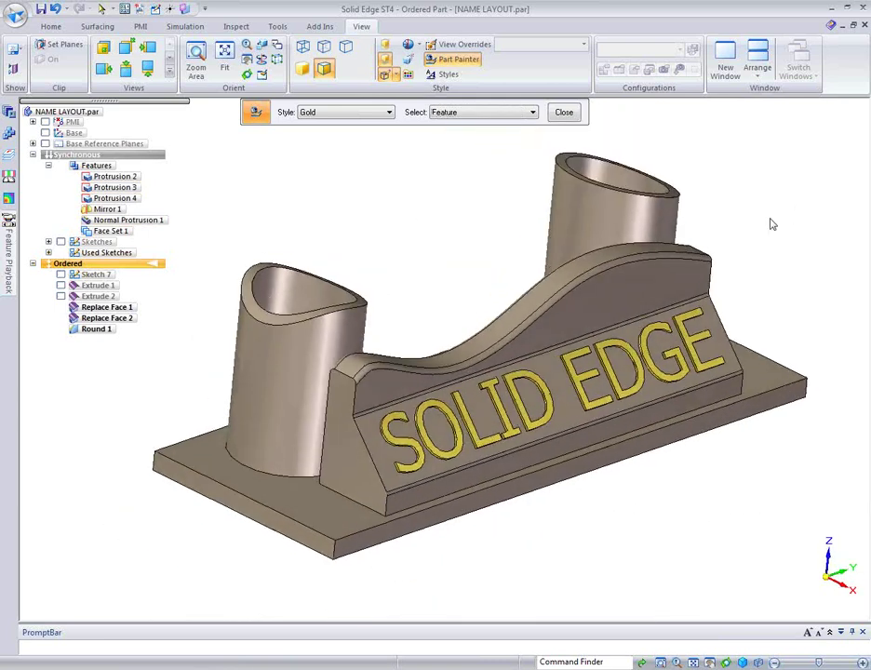
Save the NAME LAYOUT part and apply the Rendering style to the current view
click(41, 8)
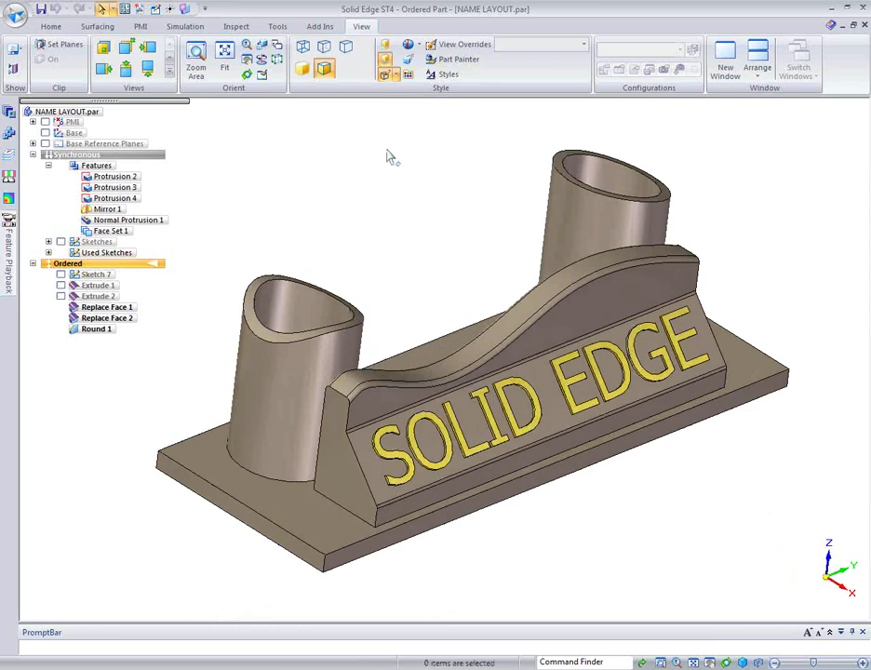
click(583, 44)
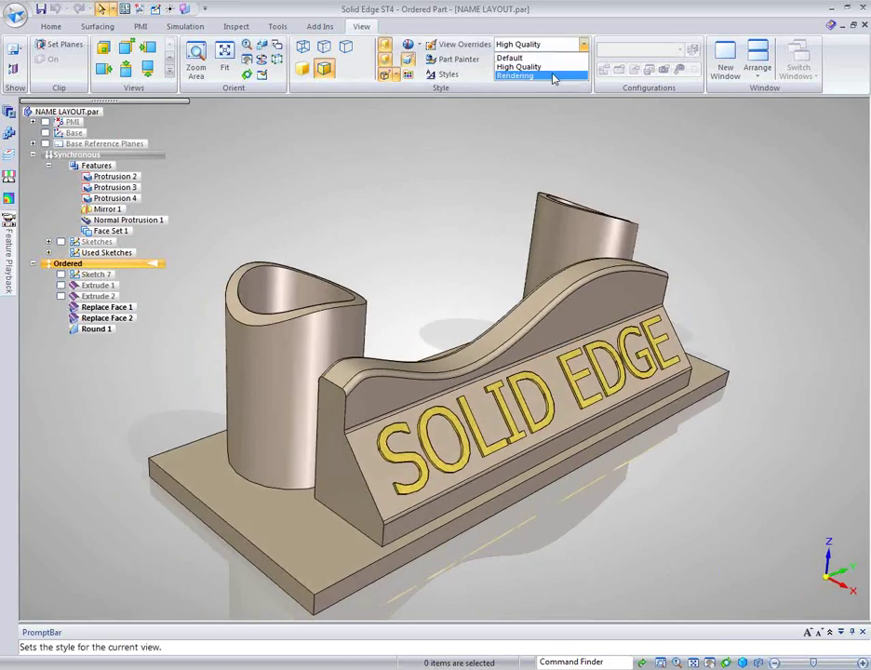
click(553, 78)
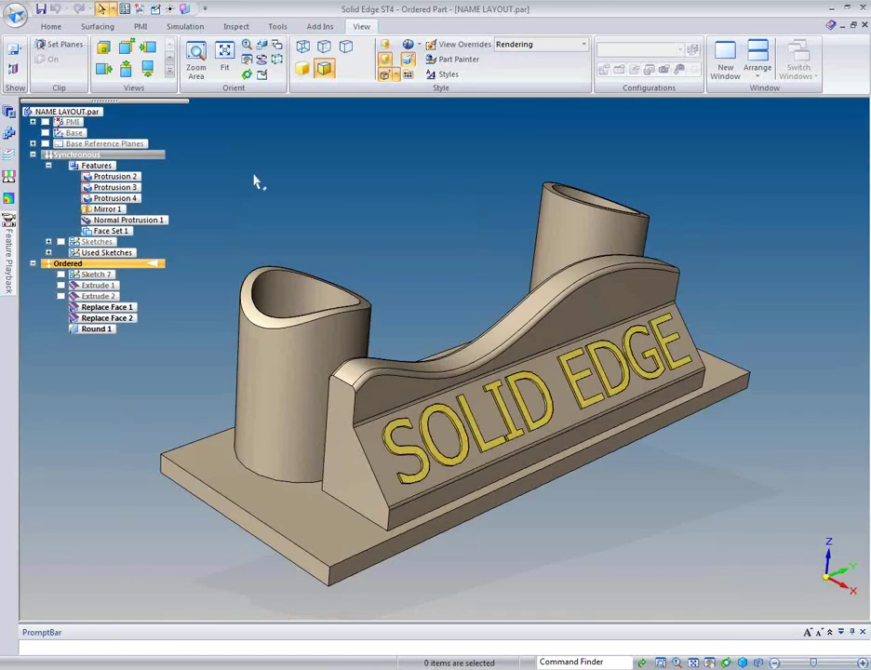
Create a new assembly containing the current NAME LAYOUT model, accepting the assembly creation options
click(17, 18)
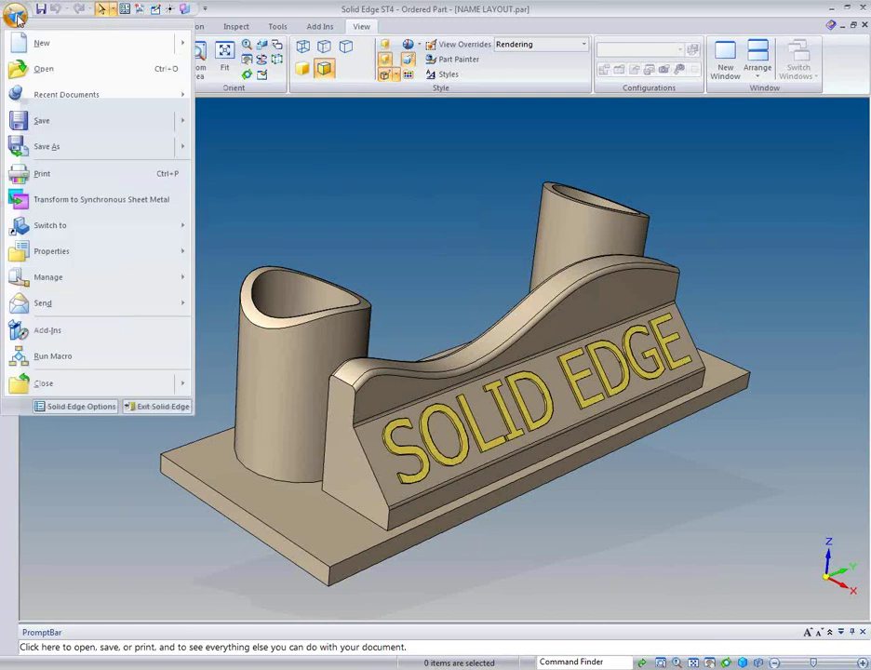
mouse_move(39, 52)
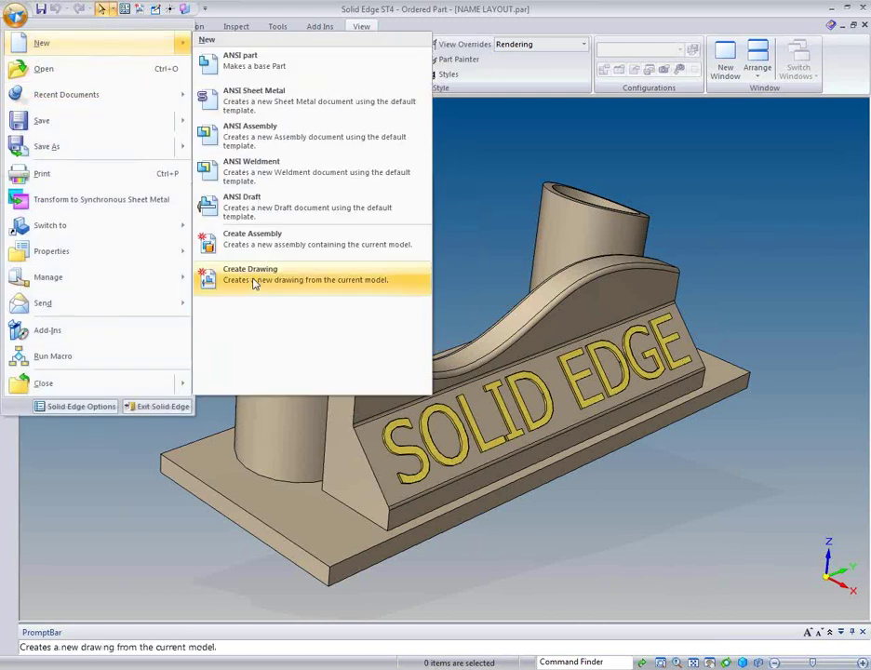
click(267, 245)
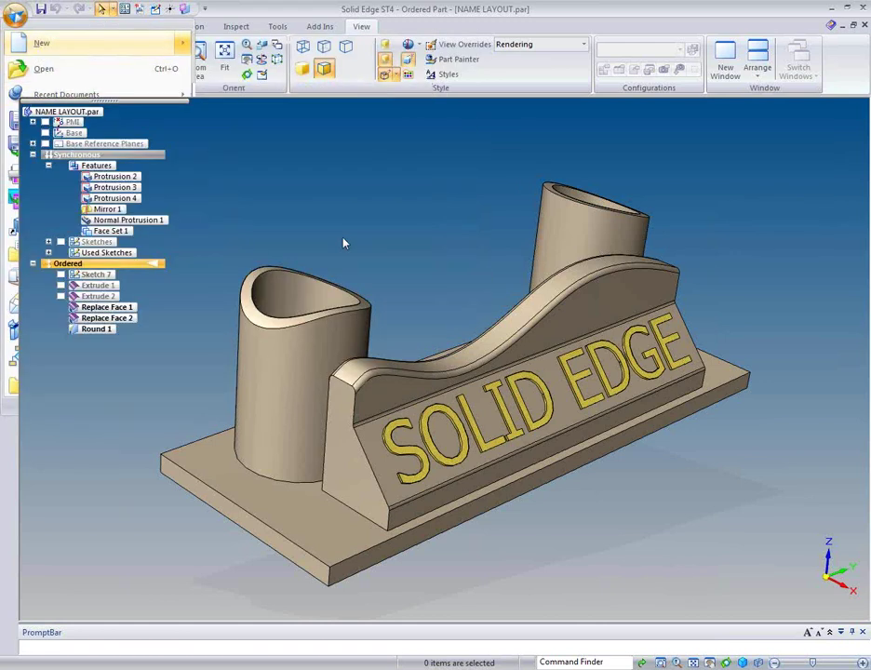
click(441, 368)
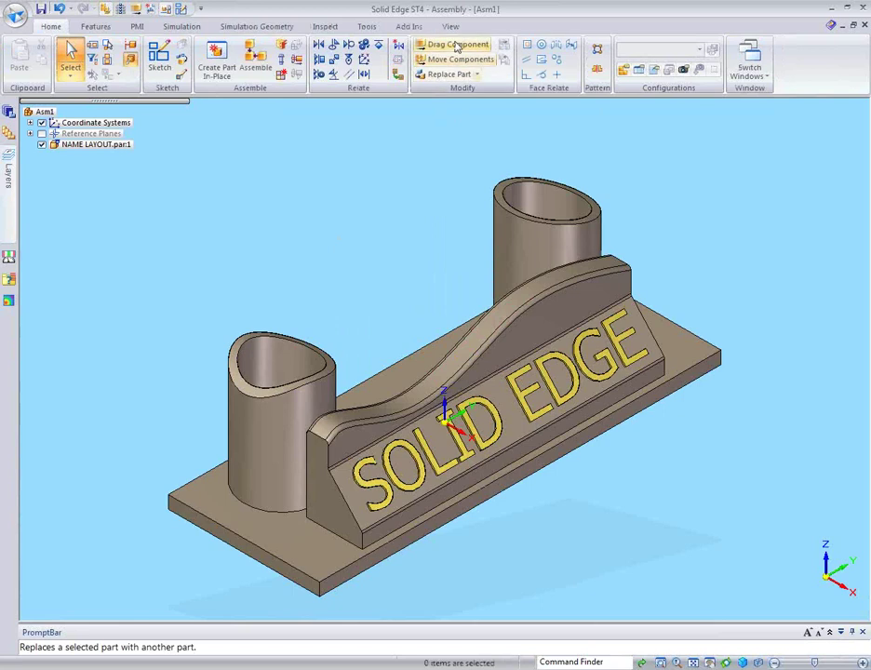
Switch the new assembly to the ERA (Explode - Render - Animate) environment
click(451, 28)
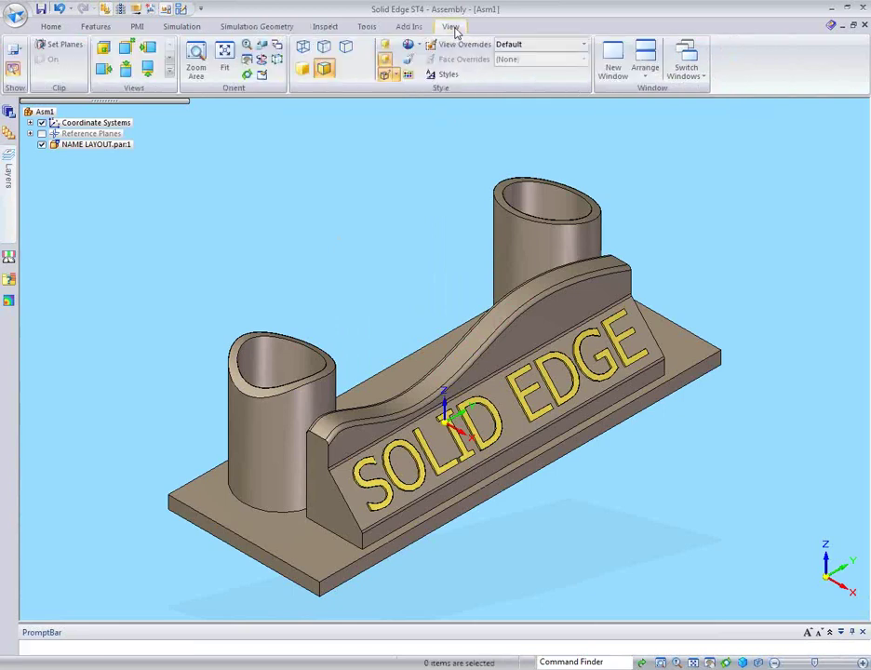
click(367, 27)
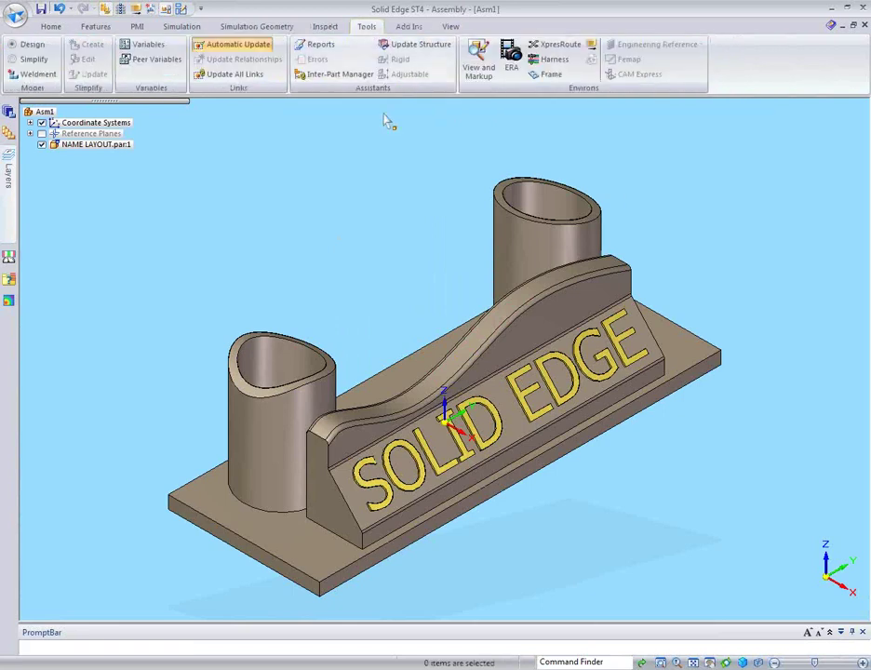
click(511, 61)
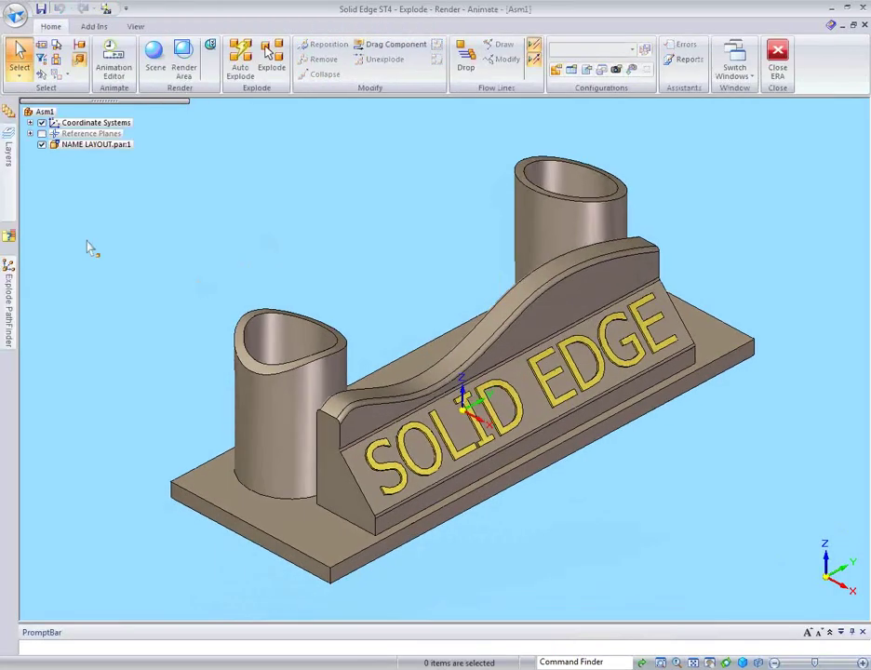
Hide the assembly's coordinate systems and render the whole scene
click(41, 122)
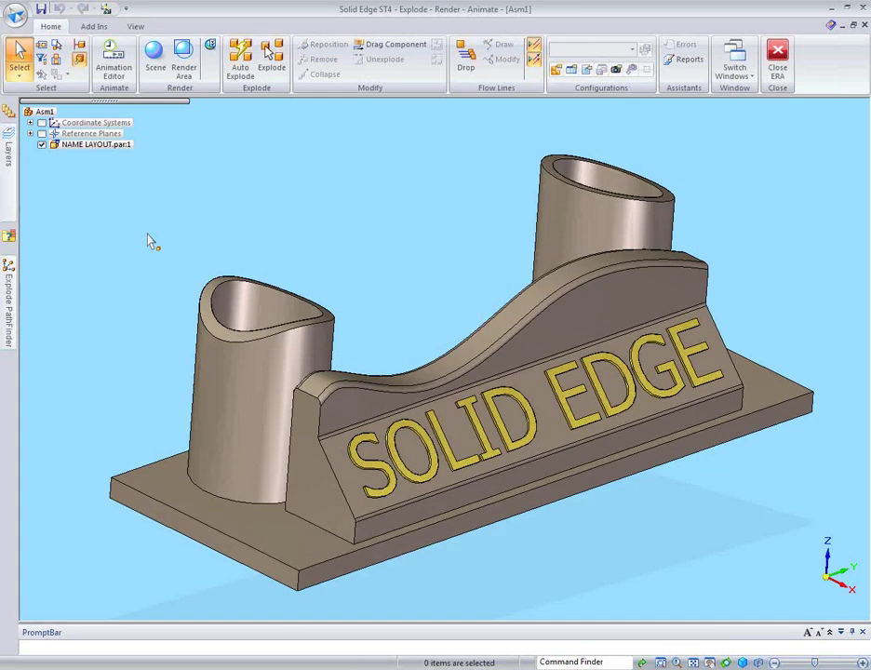
click(155, 53)
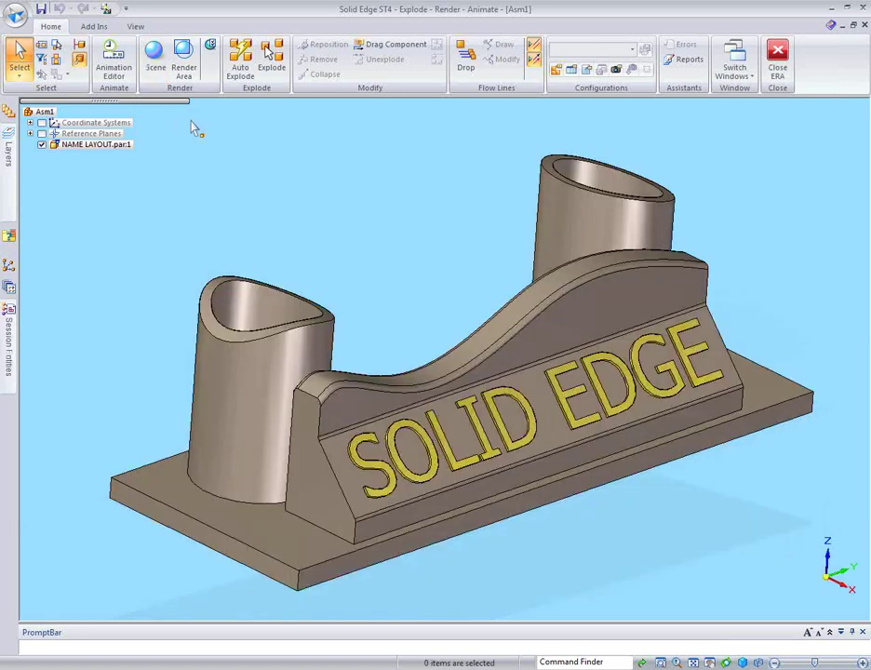
click(154, 57)
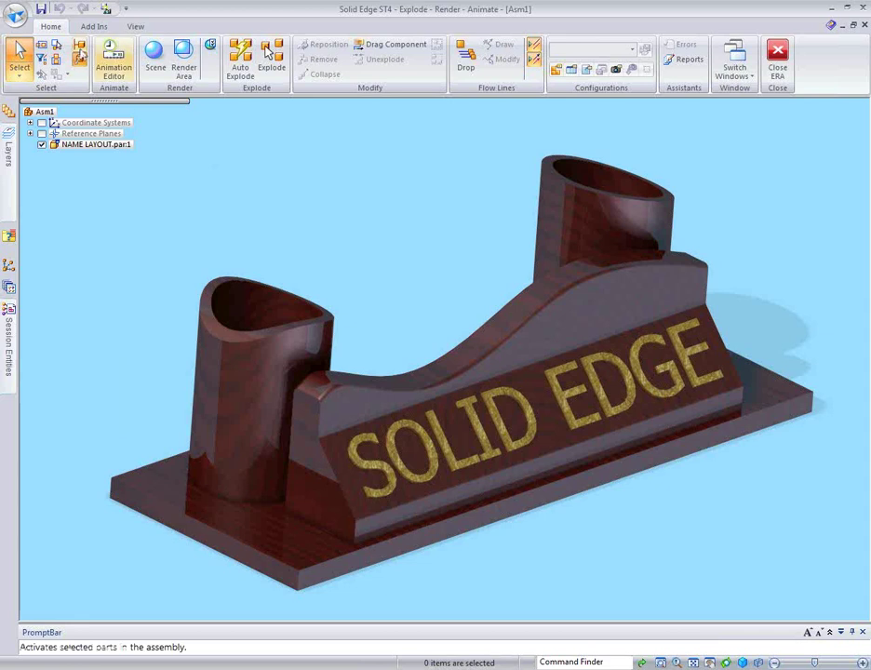
Save the rendered view as a JPEG image named CUSTOMER APPROVAL in the Back To Basics Parts folder
click(14, 16)
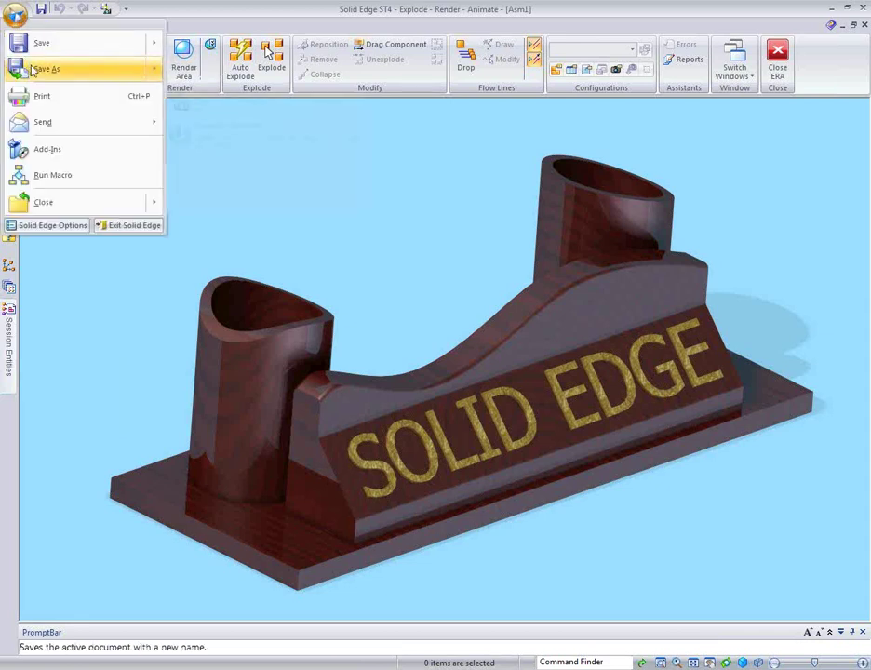
mouse_move(137, 77)
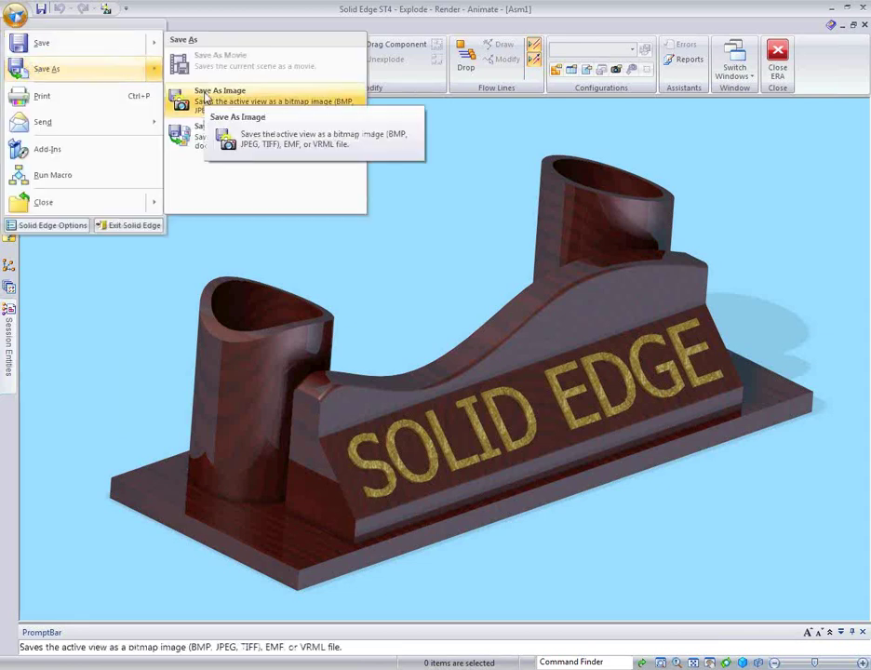
click(207, 98)
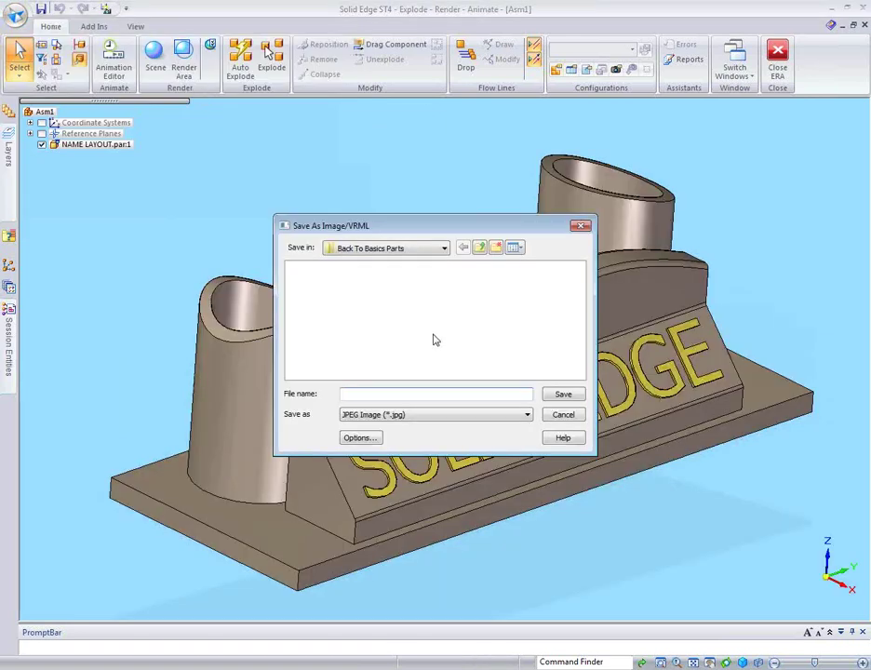
text(C)
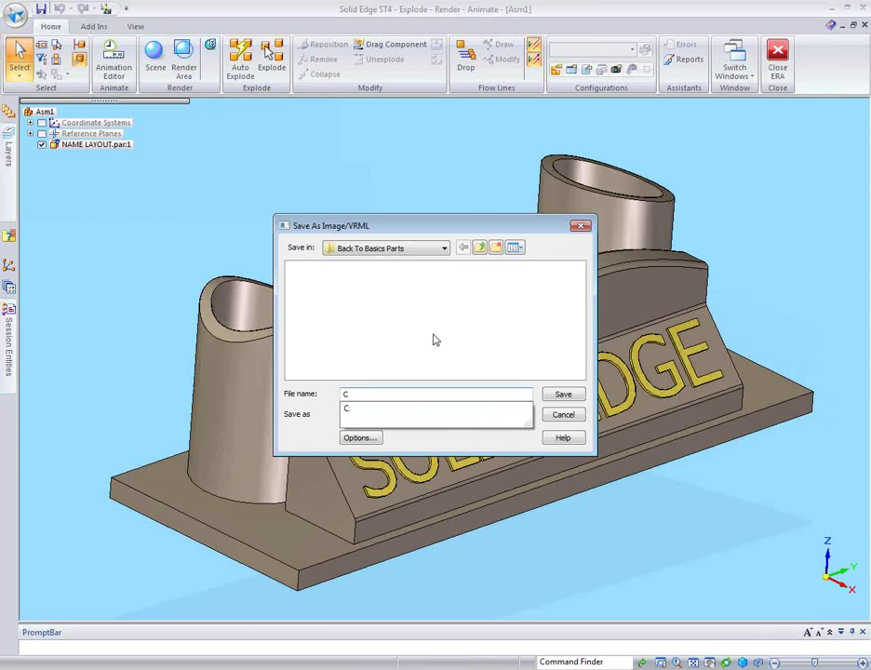
text(USTOMER SPEC)
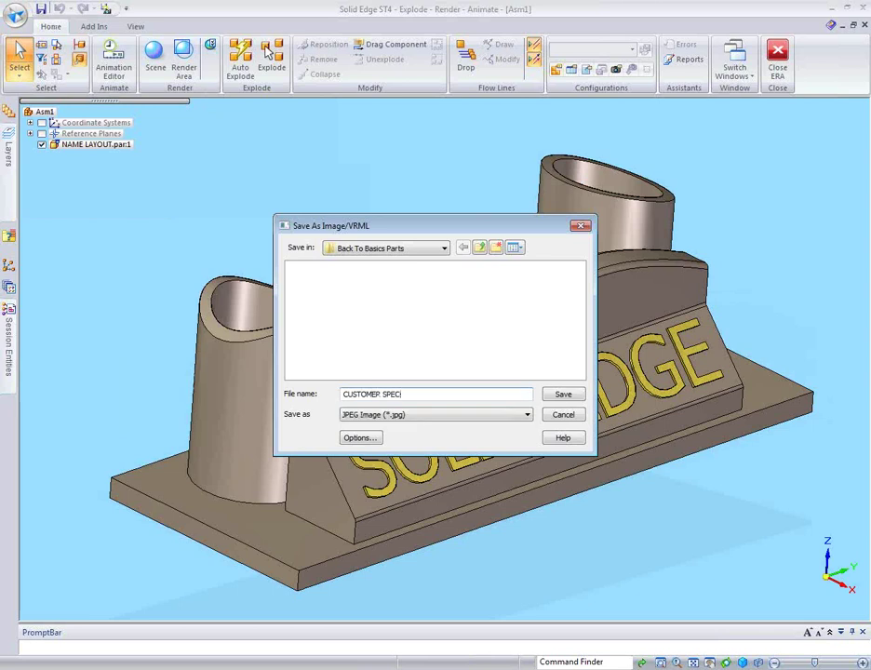
key(BackSpace)
key(BackSpace)
key(BackSpace)
key(BackSpace)
text(APPROVAL)
click(565, 395)
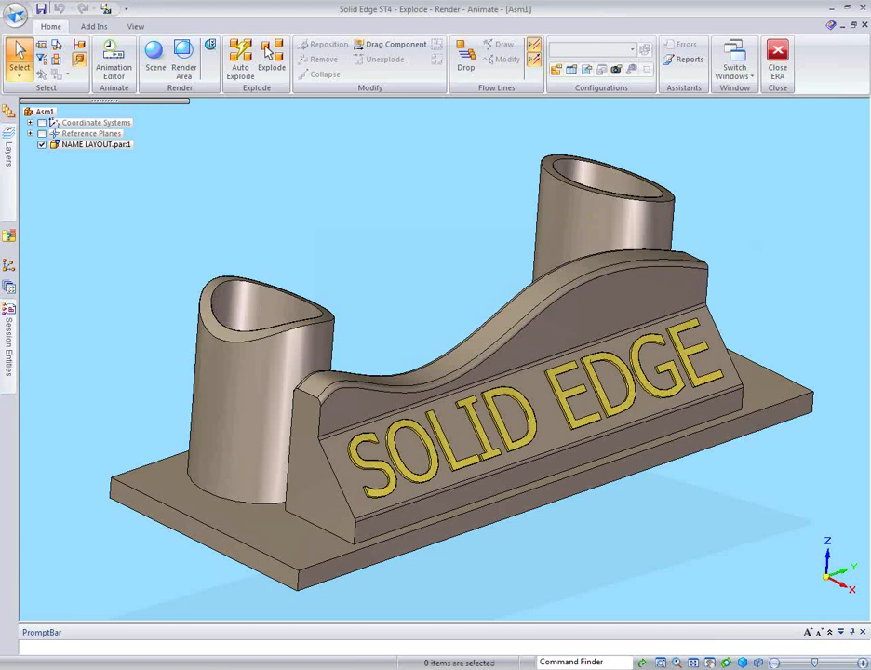
Switch to Windows Explorer and open CUSTOMER APPROVAL.jpg from the Back To Basics Parts folder to view the saved rendering
click(65, 656)
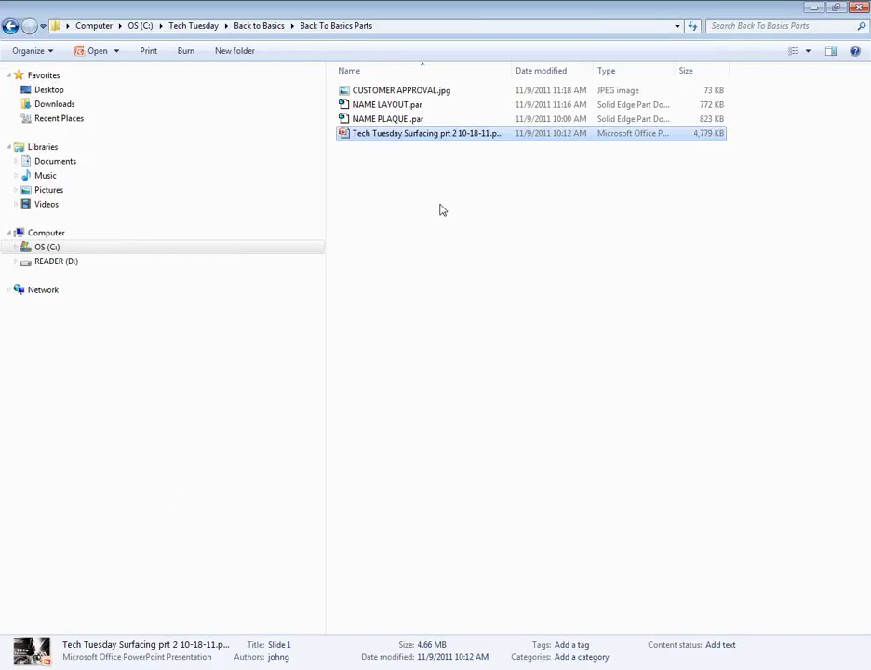
click(420, 92)
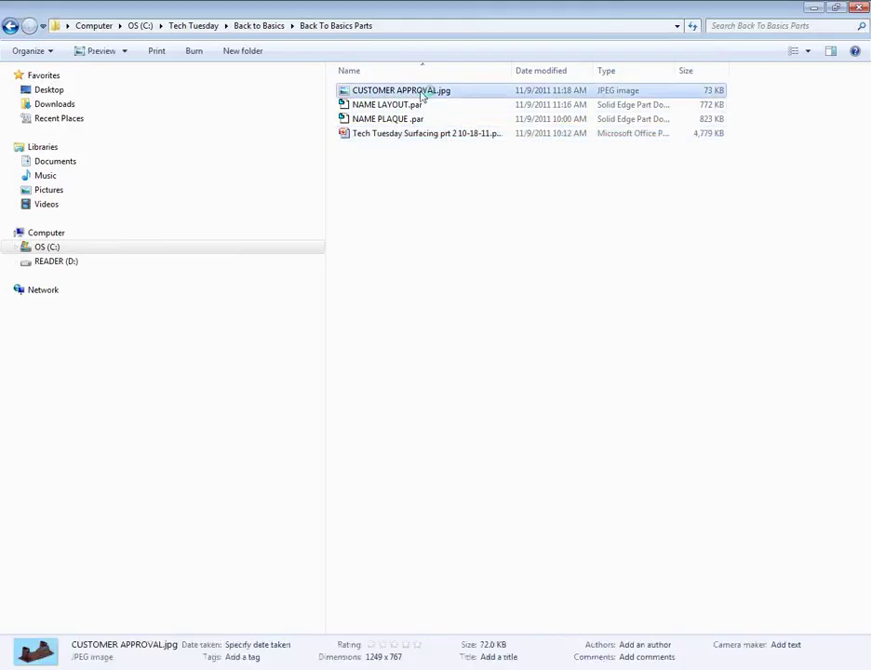
double_click(420, 92)
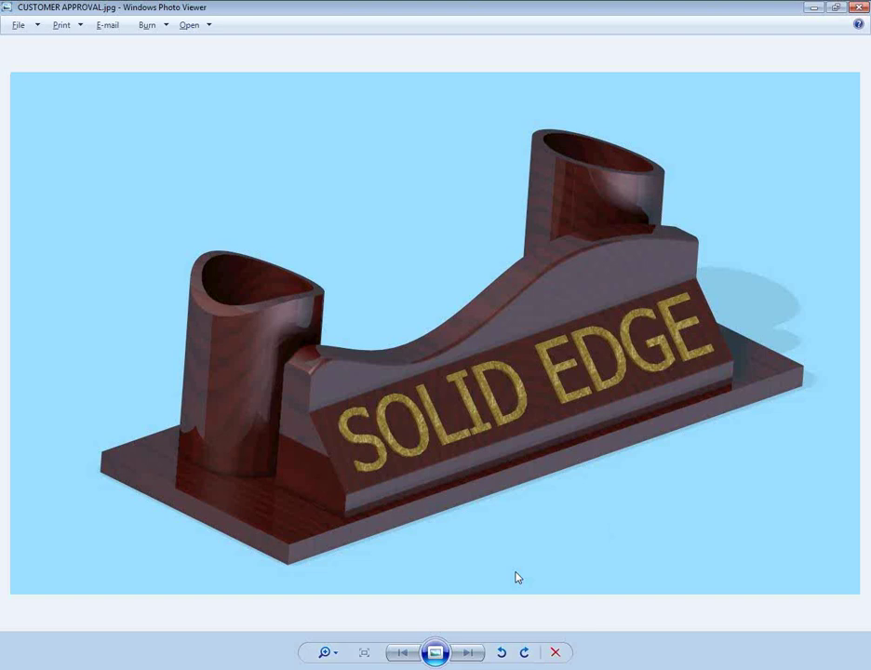
Switch to the running PowerPoint slide show and advance to the Solid Edge Back to Basics: Part slide
key(alt+Tab)
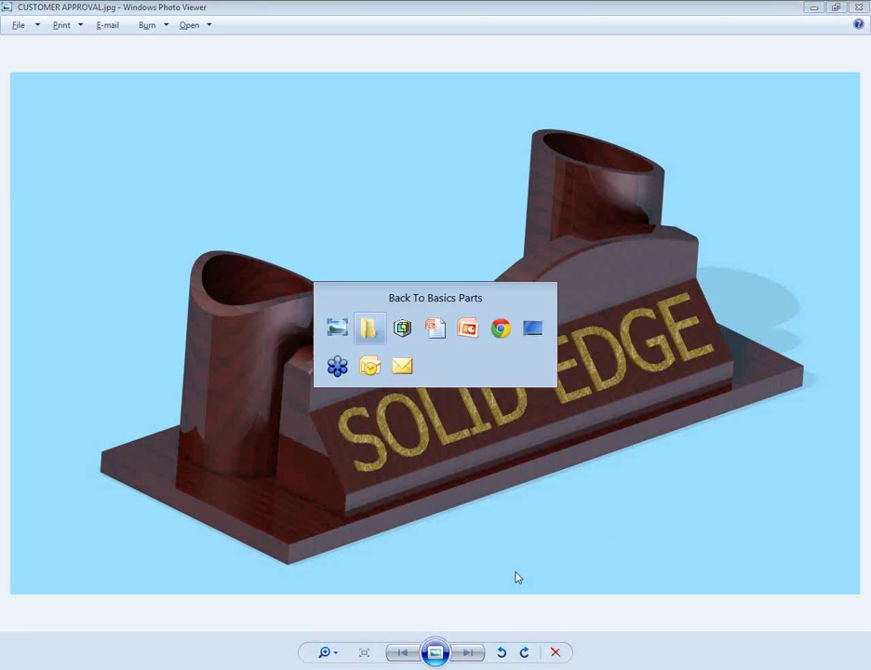
key(alt+Tab)
key(alt+Tab)
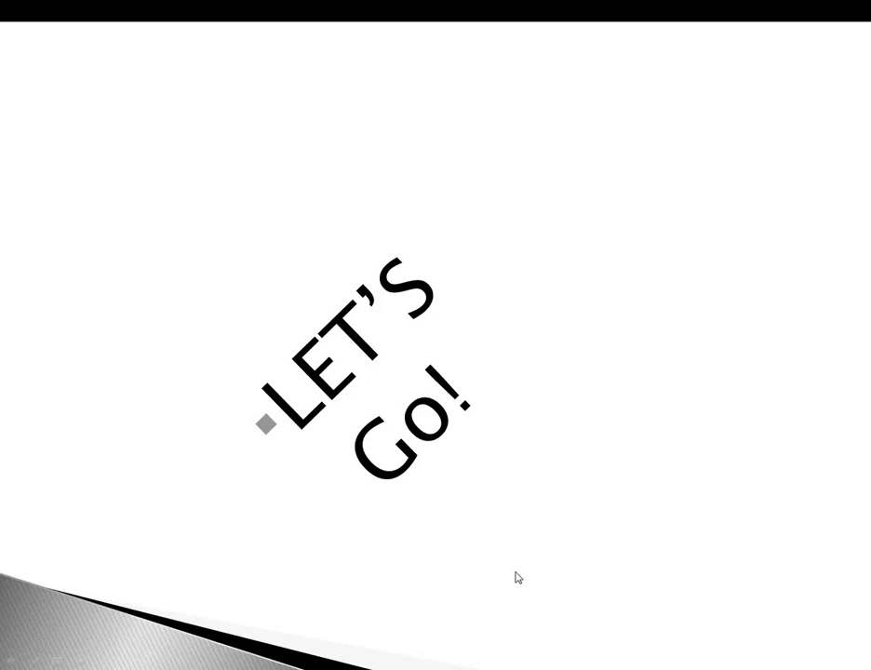
click(514, 571)
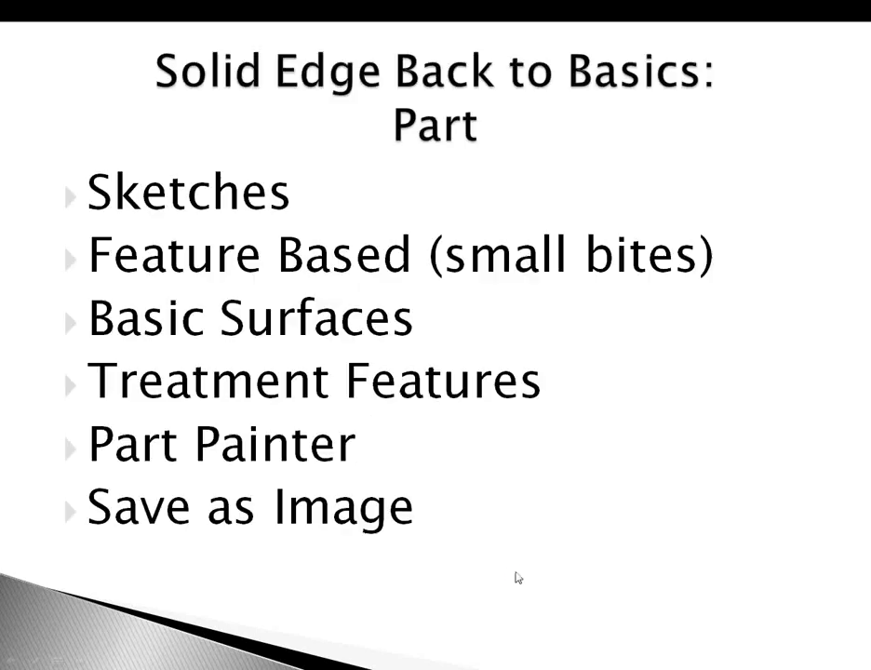